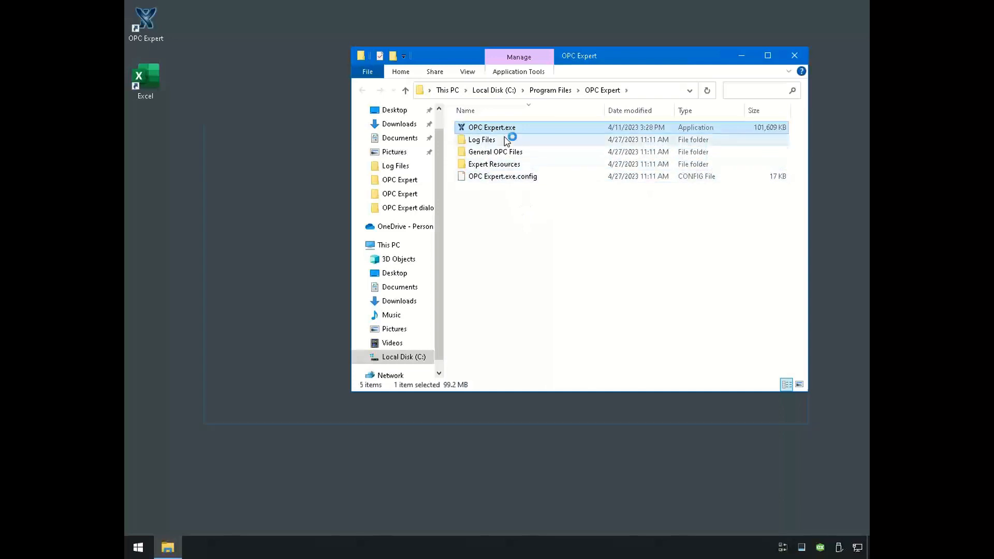
- Launch OPC Expert.exe from the Program Files OPC Expert folder and close the File Explorer window
double_click(510, 129)
left_click(617, 68)
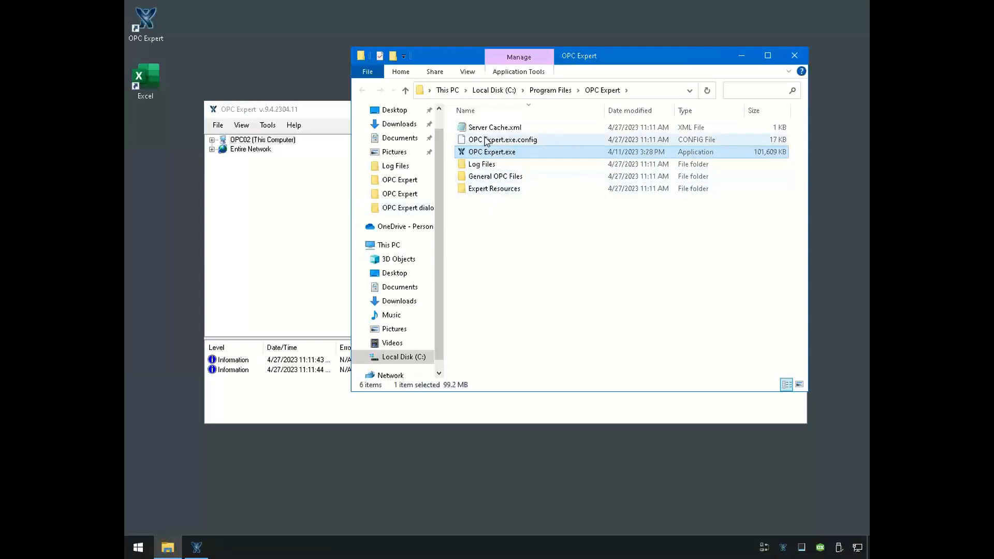
left_click(286, 221)
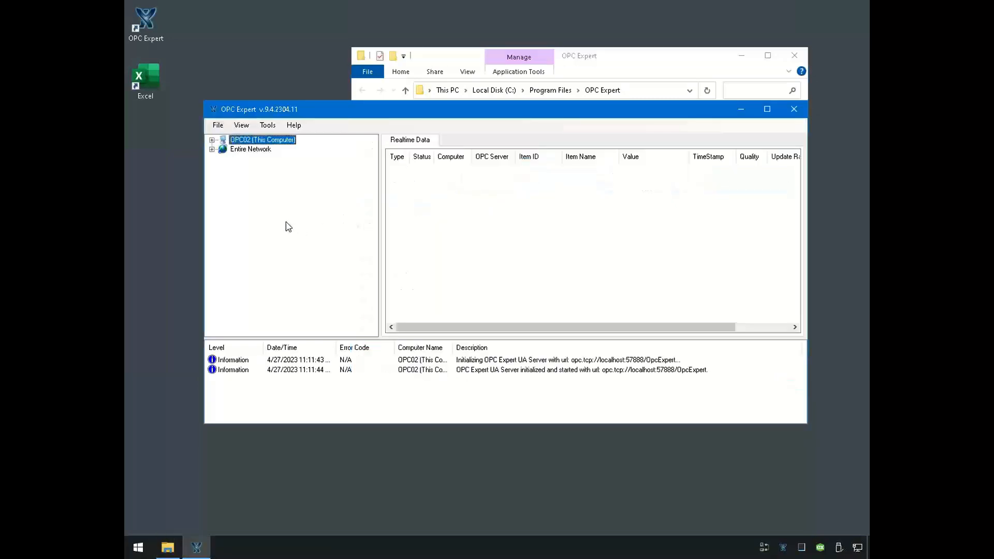
left_click(615, 70)
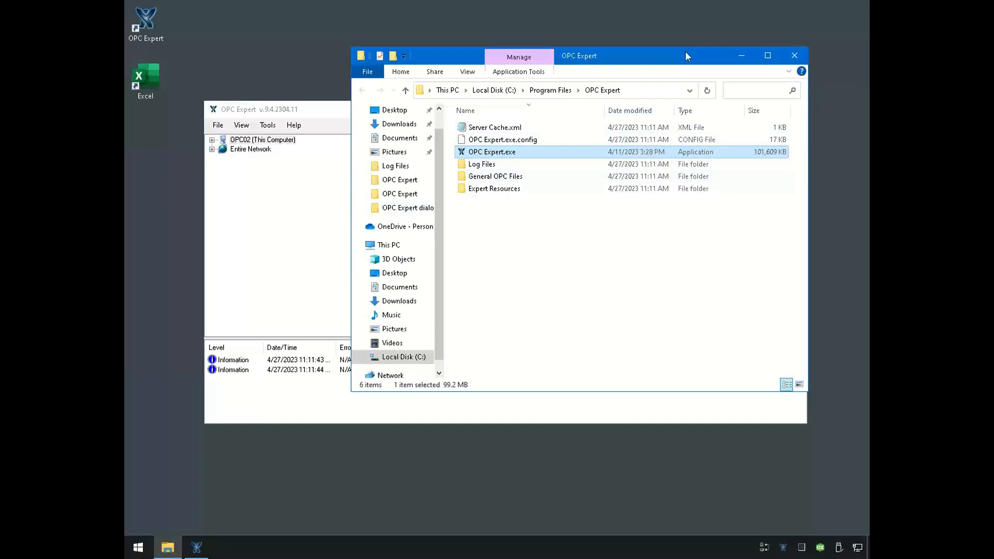
left_click(793, 50)
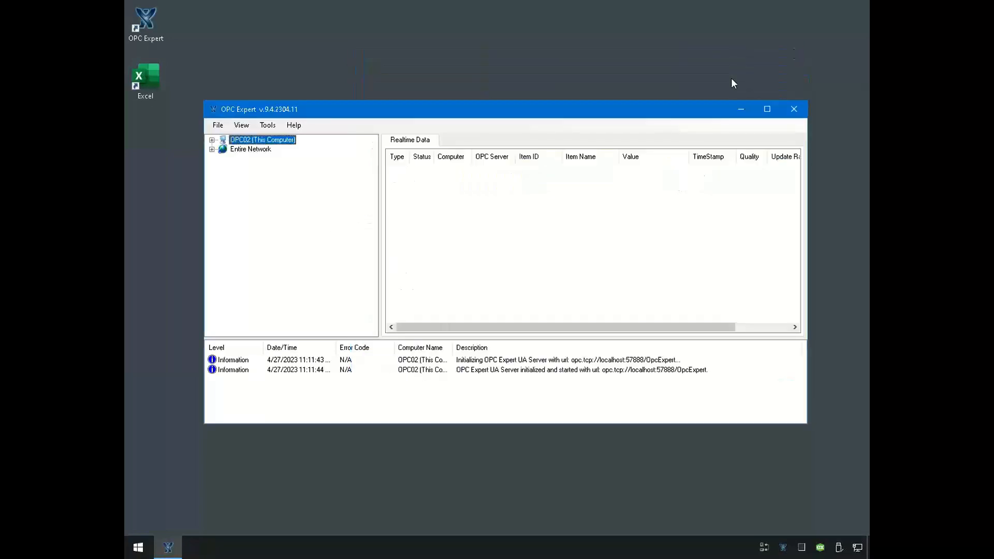
- In the program options, enable the Microsoft Excel features and the OPC Expert Simulation Server, and apply the changes
left_click(264, 129)
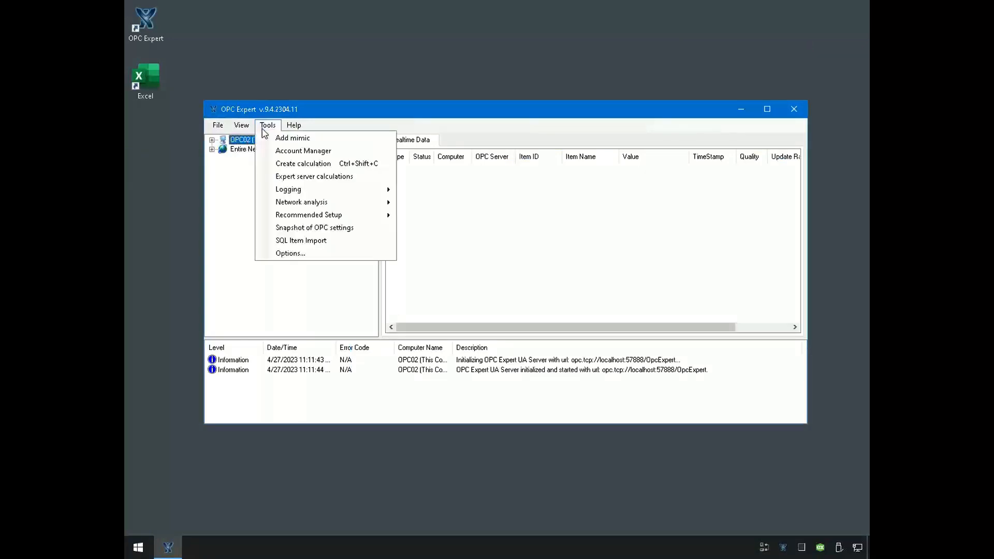
left_click(301, 254)
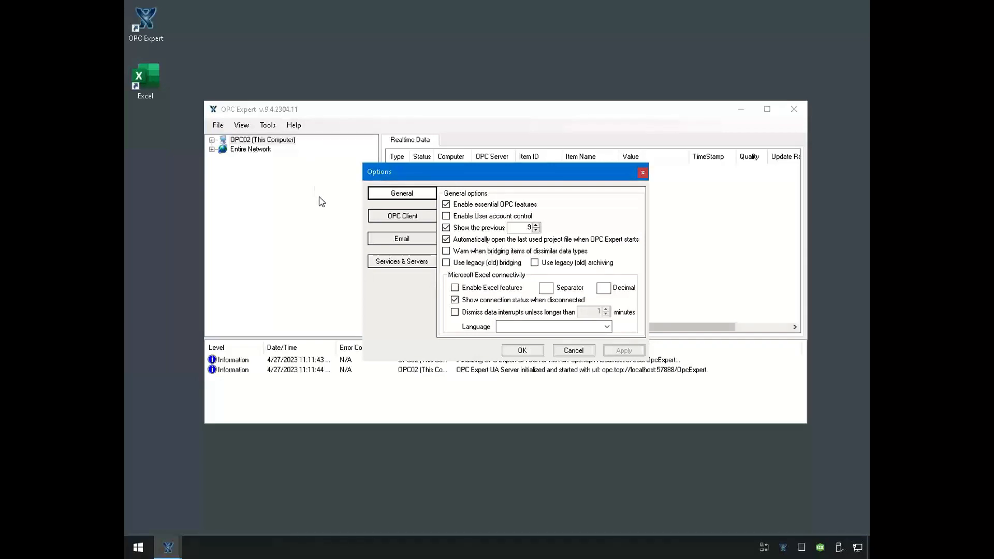
left_click(455, 289)
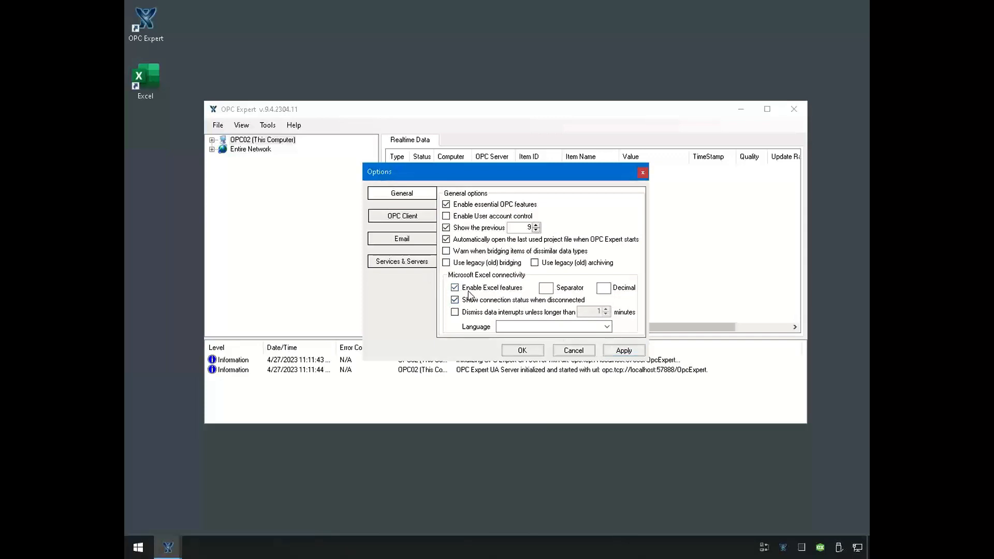
left_click(397, 264)
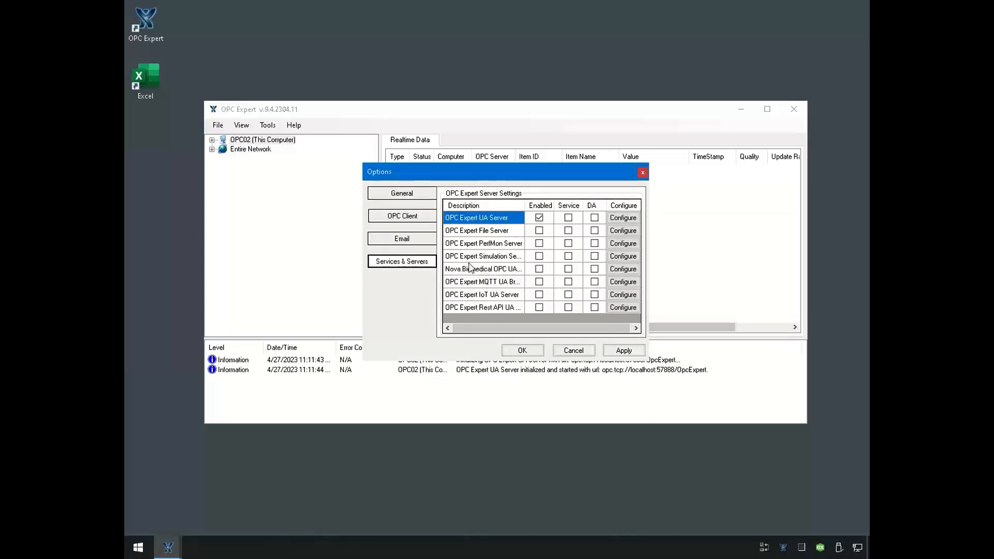
left_click(539, 257)
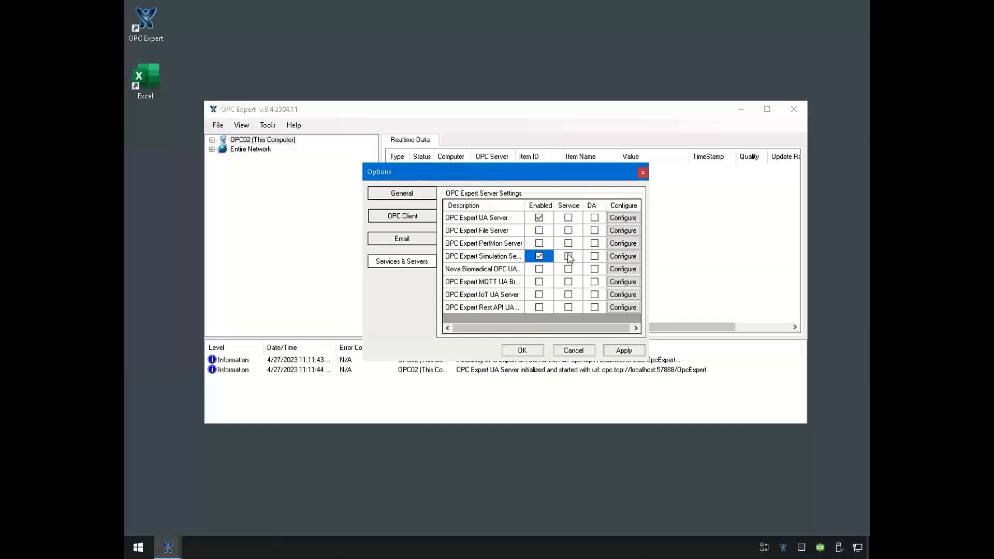
left_click(540, 355)
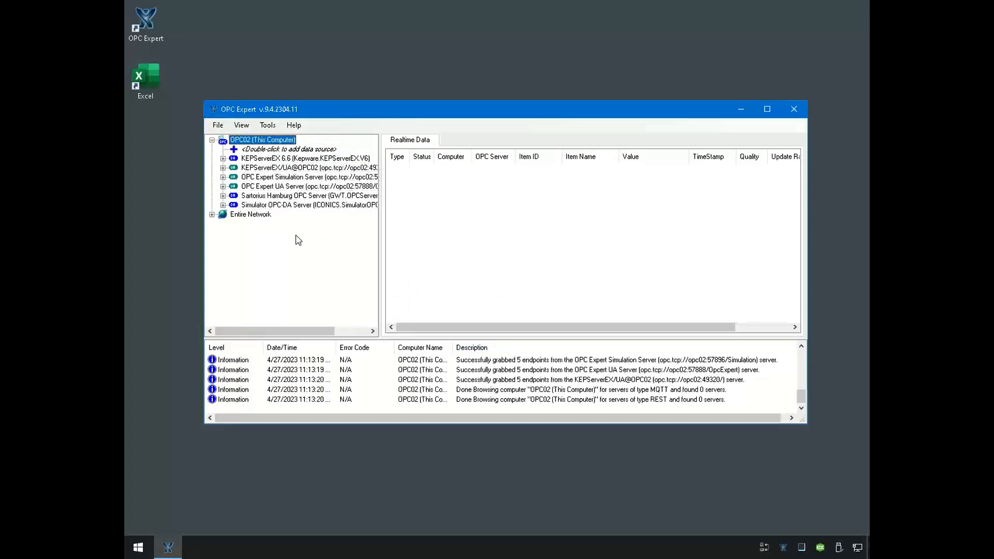
- Examine the OPC DA and OPC UA servers listed under OPC02 (This Computer)
left_click(278, 160)
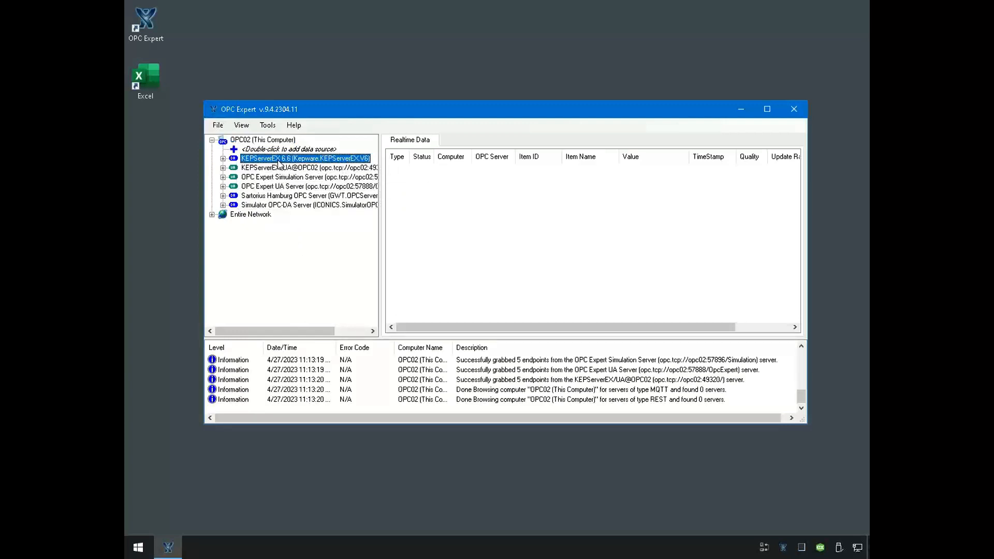
left_click(290, 197)
left_click(290, 206)
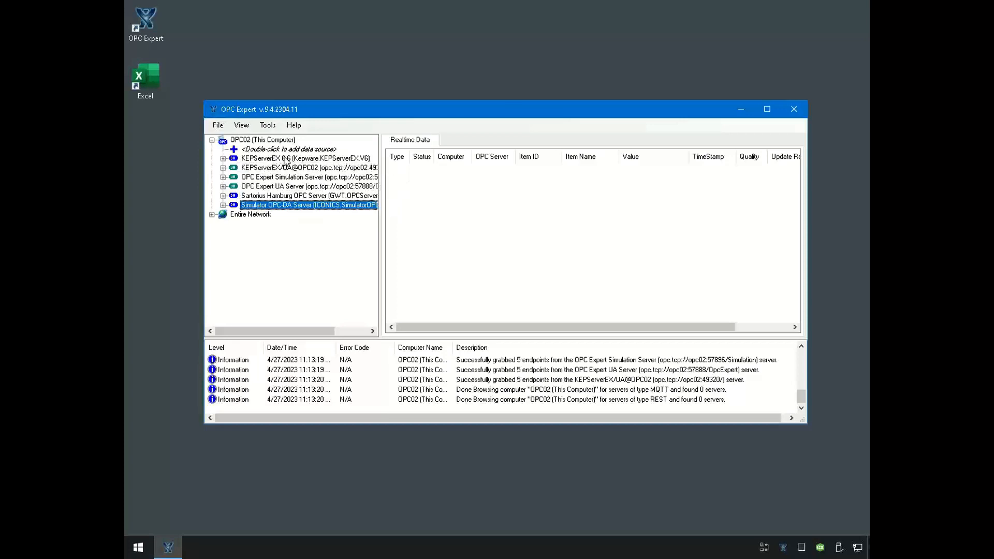
left_click(287, 160)
left_click(293, 199)
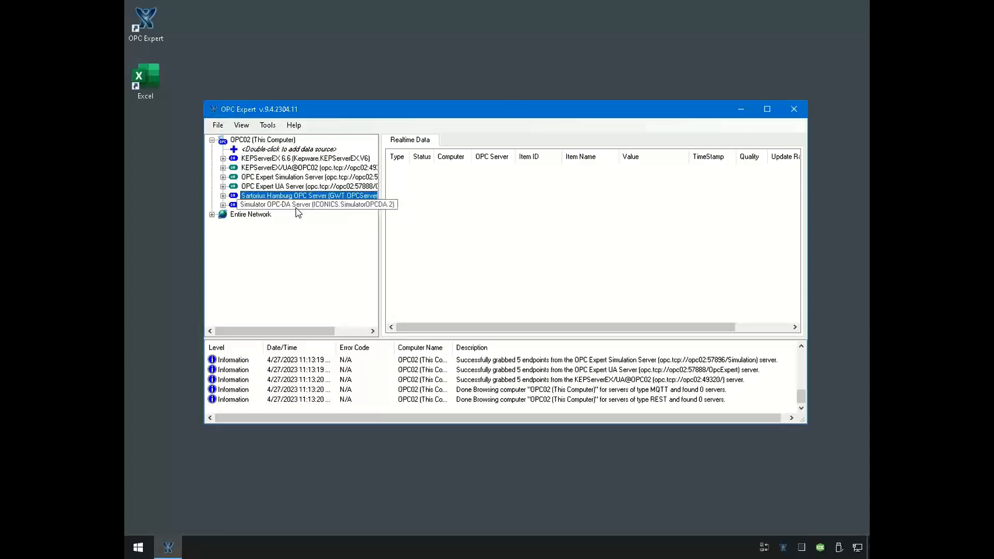
left_click(296, 208)
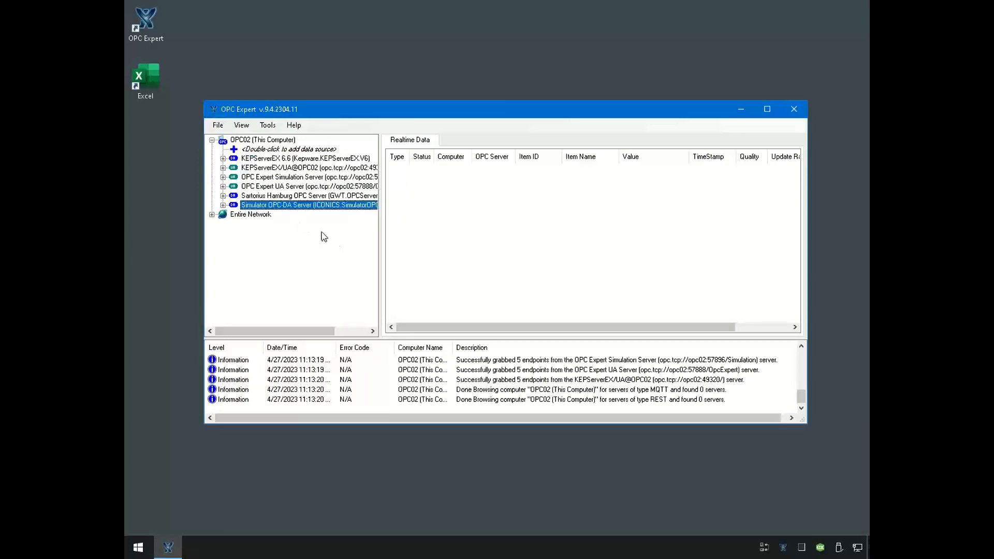
left_click(268, 169)
left_click(272, 178)
left_click(275, 186)
left_click(283, 177)
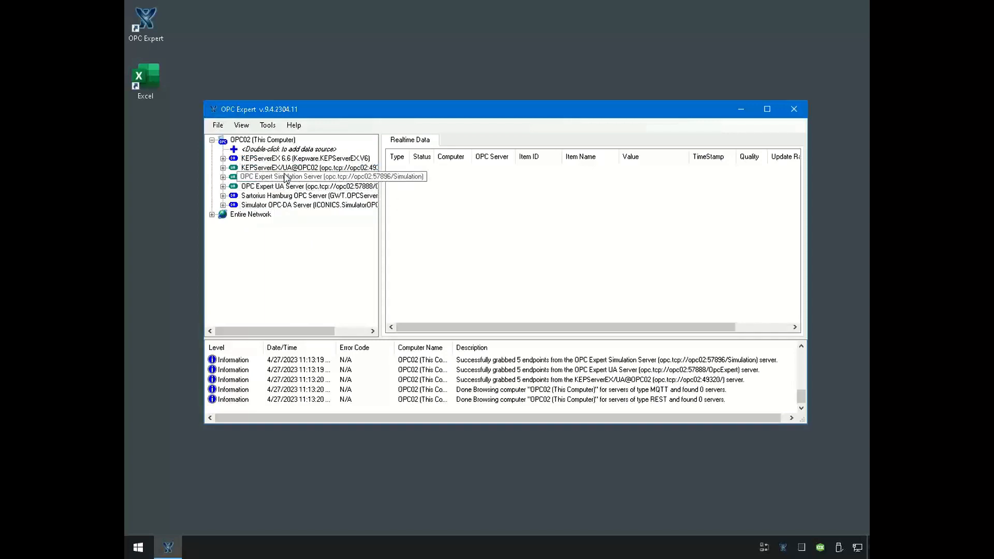
left_click(285, 170)
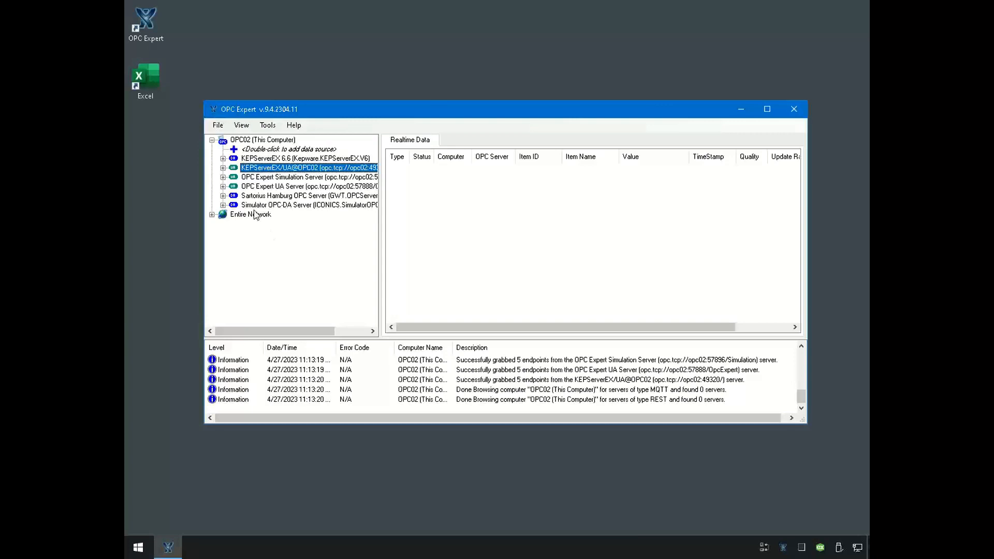
- Connect to KEPServerEX/UA@OPC02 and add all items of the Factory > OPCTI folder to the realtime data
left_click(223, 168)
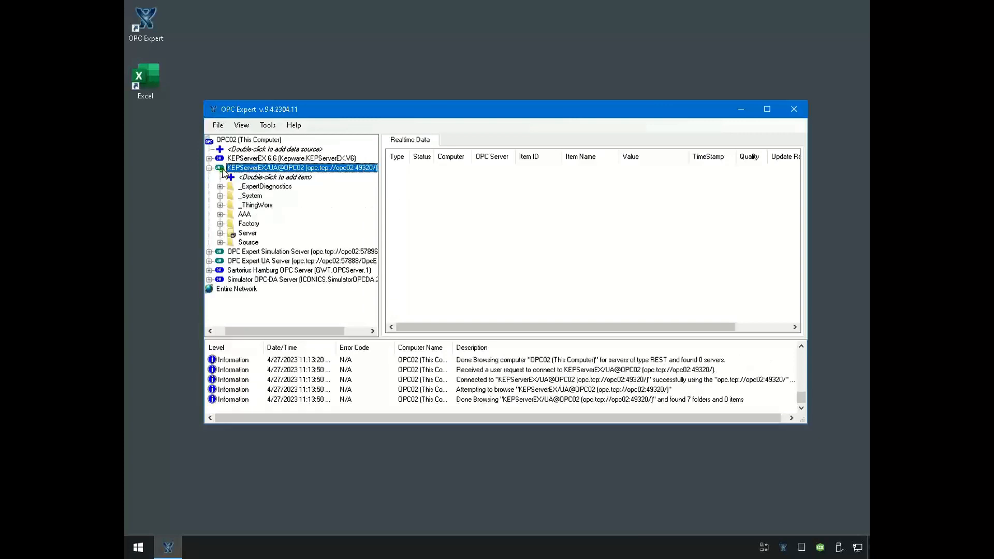
left_click(220, 224)
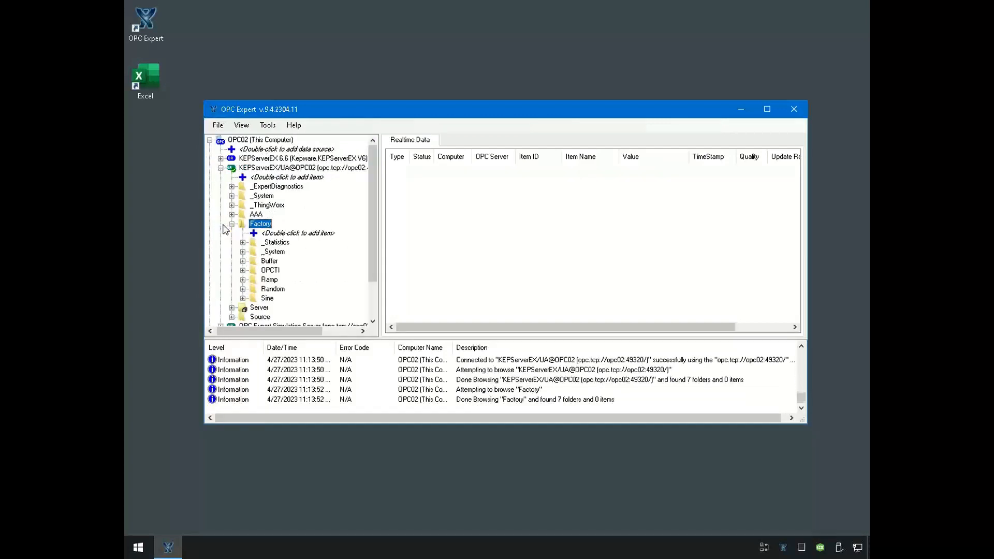
left_click(245, 271)
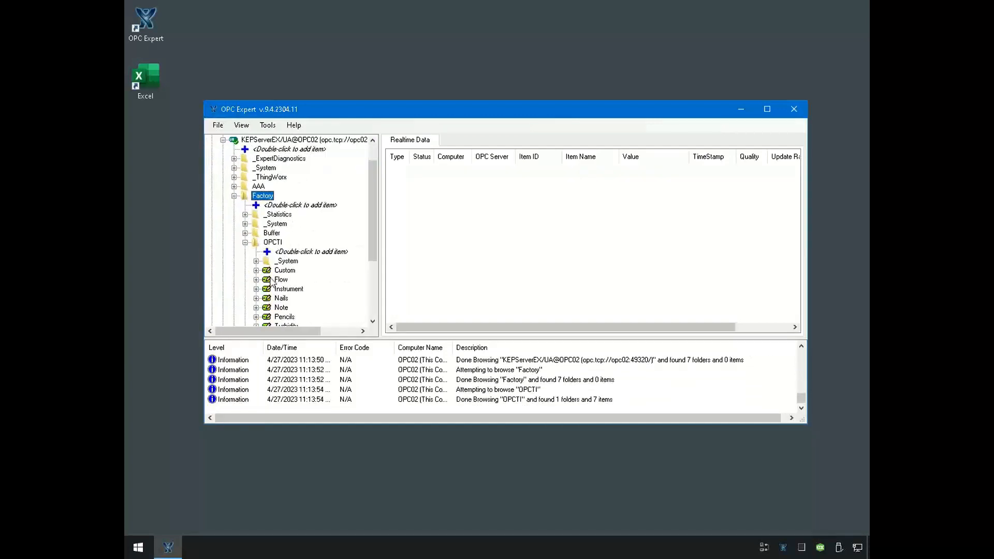
left_click_drag(467, 234, 469, 236)
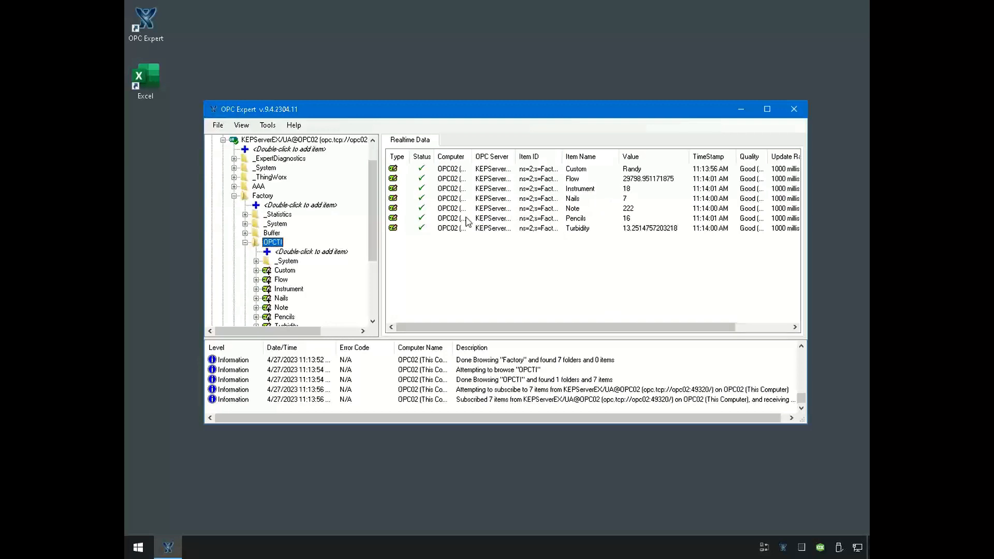
- Connect to Simulator OPC-DA Server and add Memory, Number, Ramp, Random, ReadCount and Sine from its Numeric folder to the realtime data
left_click(222, 140)
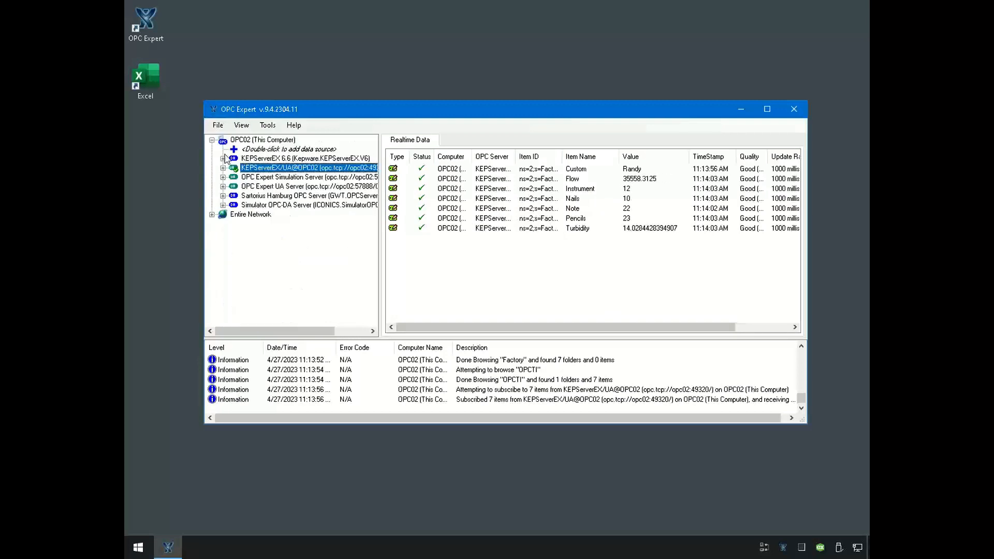
left_click(230, 206)
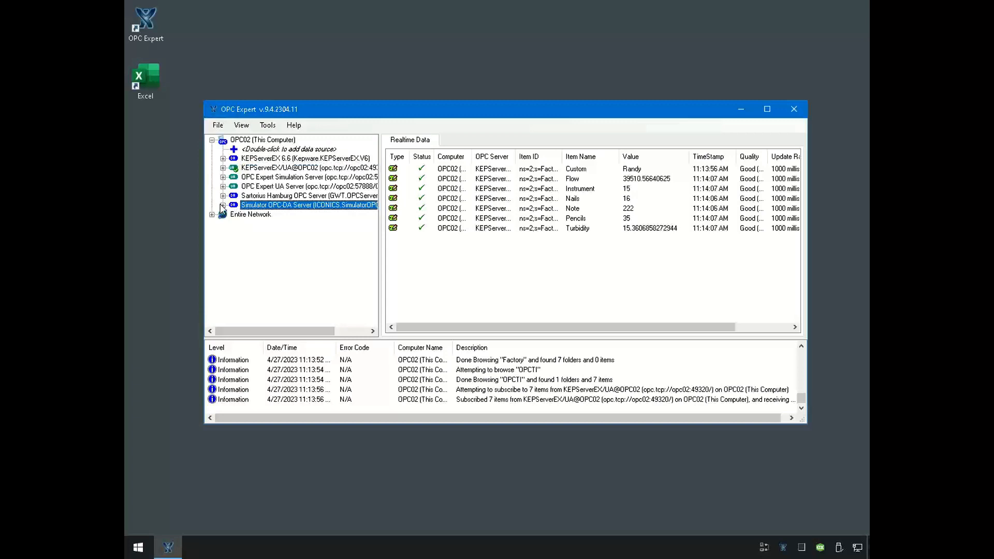
left_click(223, 206)
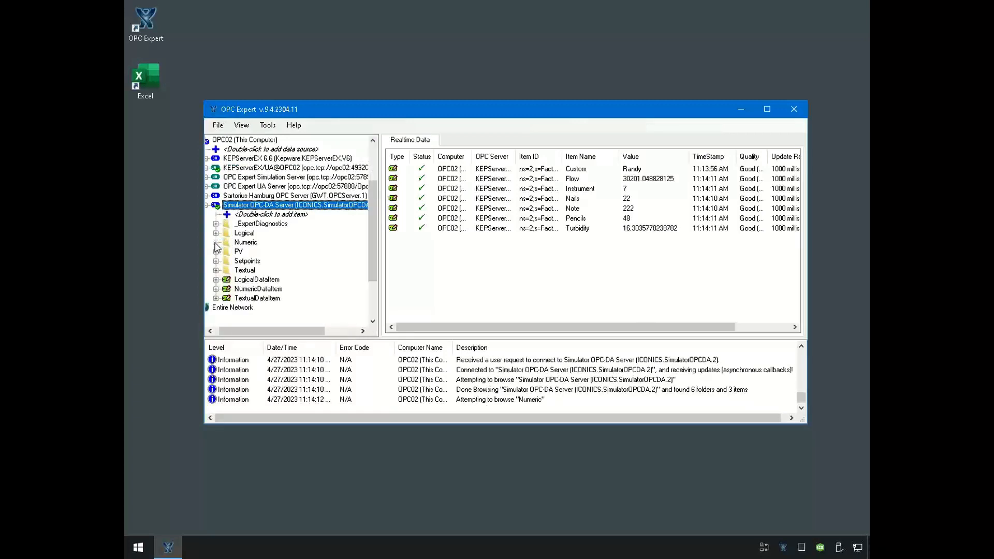
left_click(268, 243)
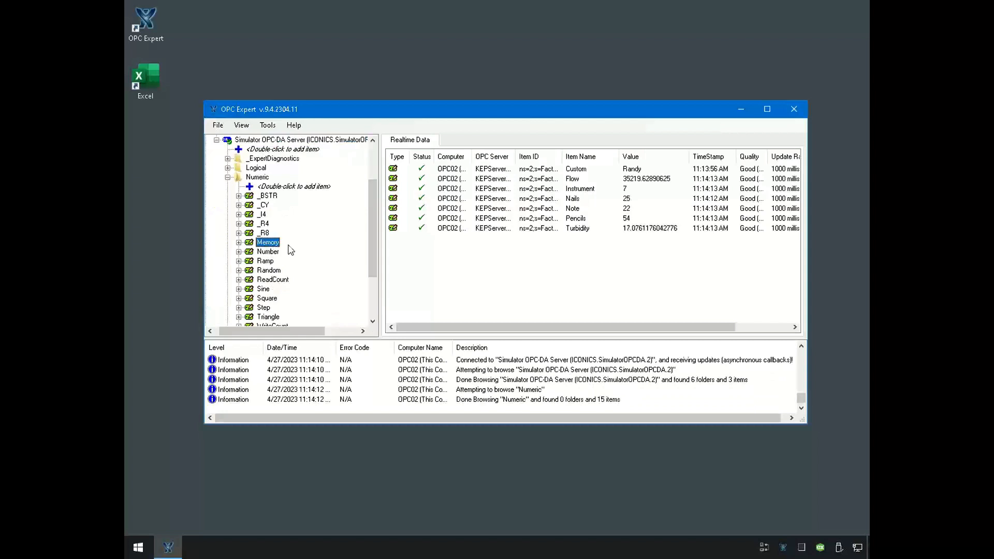
key("Insert")
key("Insert")
key("Insert")
key("Insert")
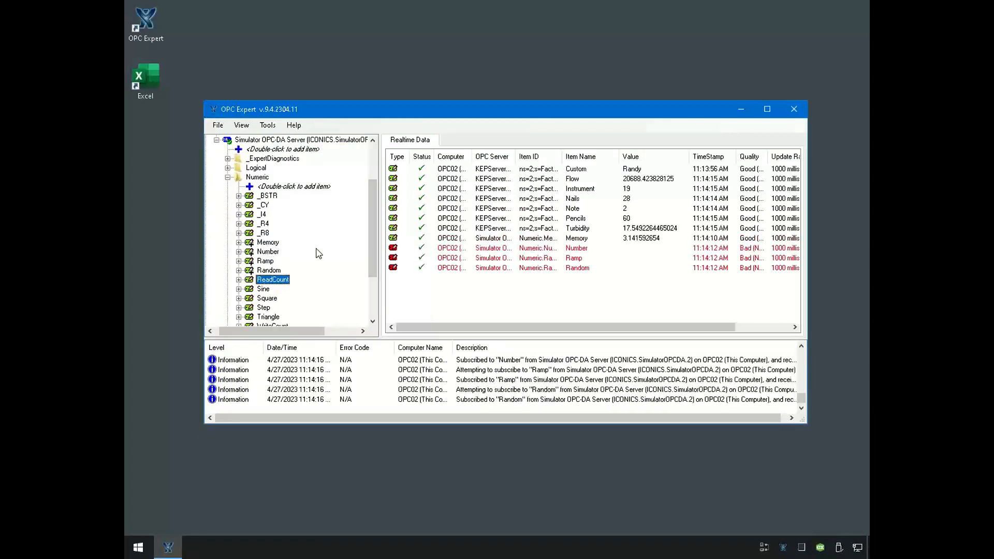
key("Insert")
key("Insert")
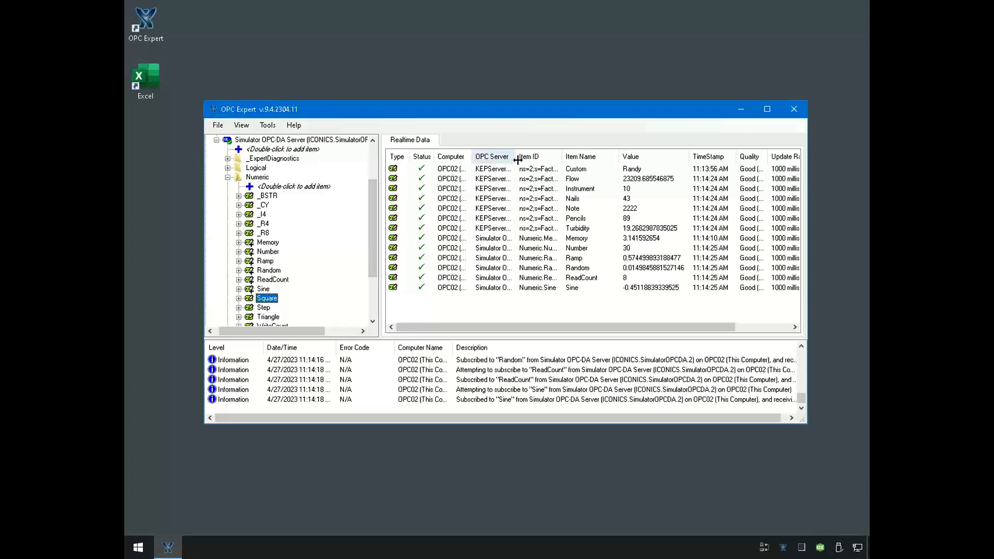
- Widen the OPC Server column and the OPC Expert window, and move the window down to uncover the Excel shortcut
left_click_drag(518, 160, 548, 161)
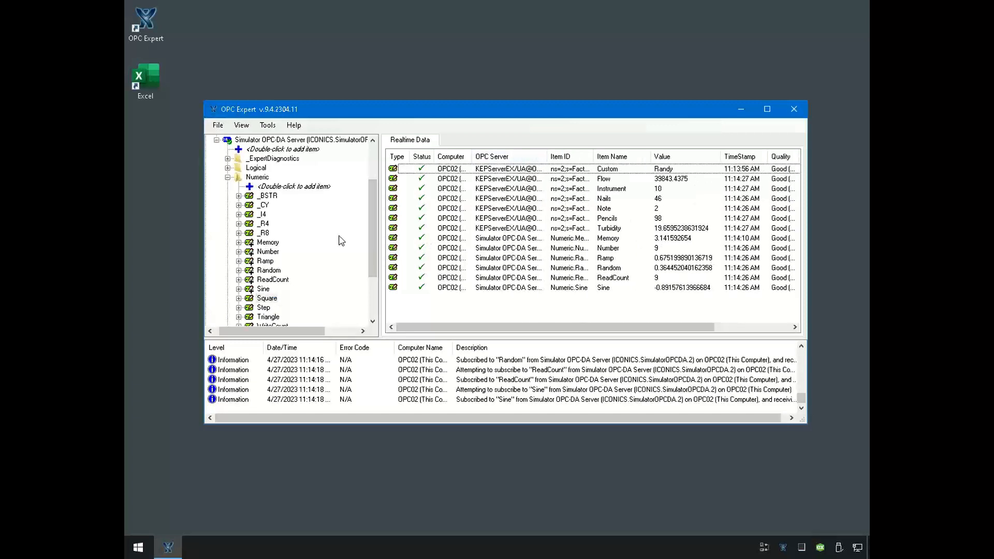
left_click_drag(202, 255, 145, 255)
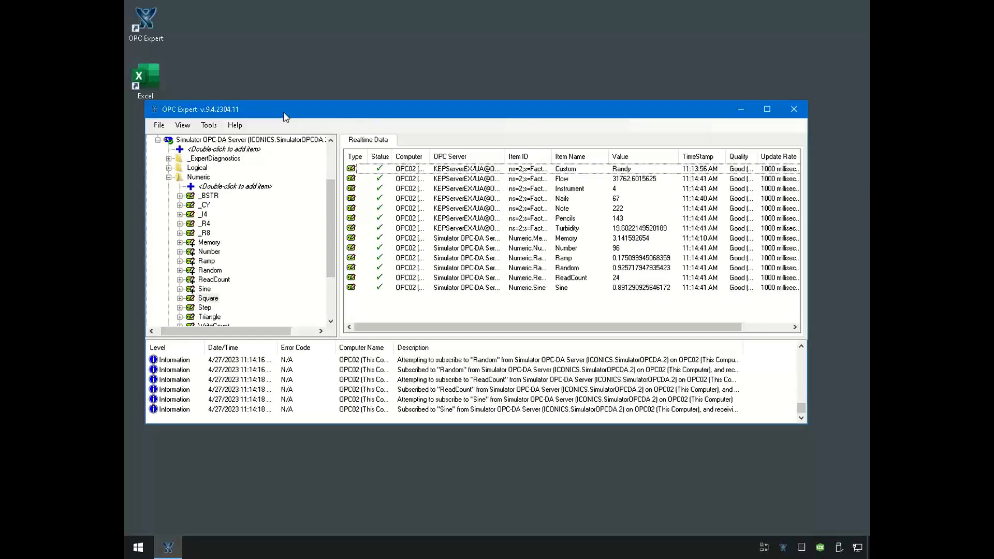
left_click_drag(285, 117, 338, 215)
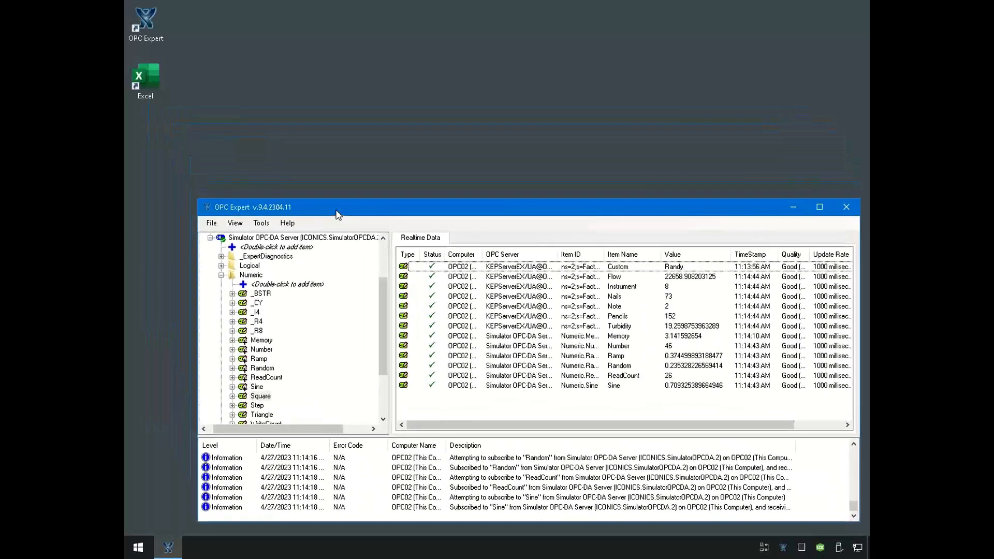
- Switch to Excel, create a blank workbook, and move its window up so the OPC Expert data is partly visible
double_click(151, 87)
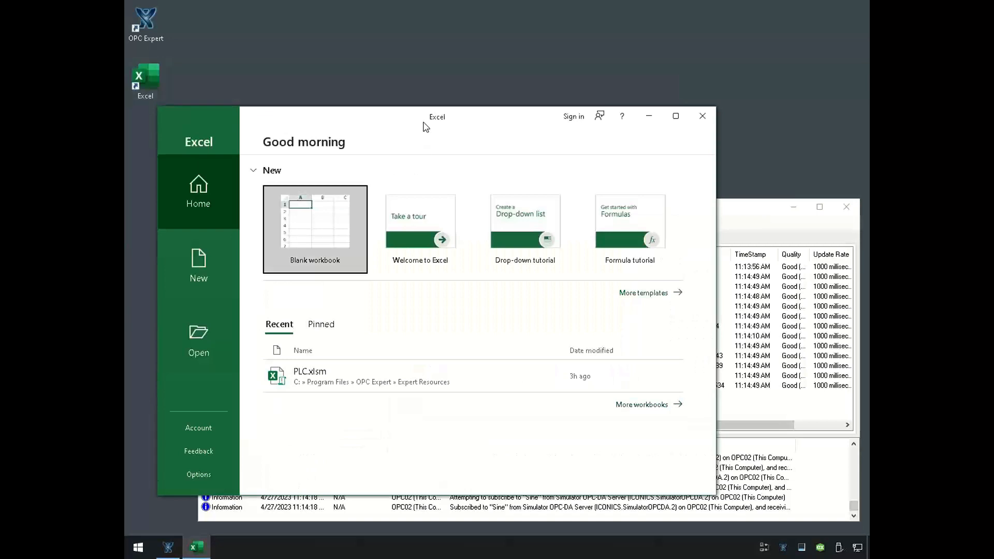
left_click(337, 219)
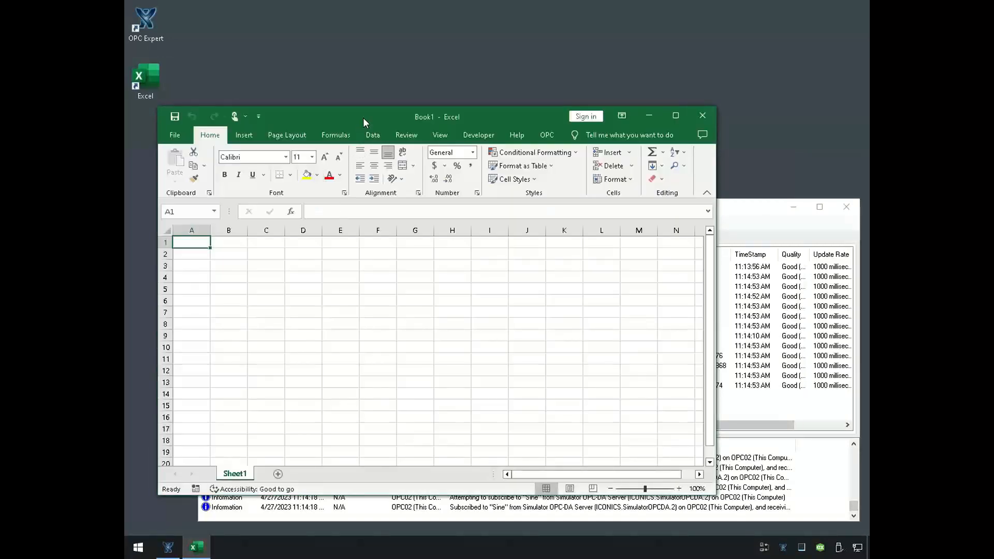
left_click_drag(365, 113, 334, 11)
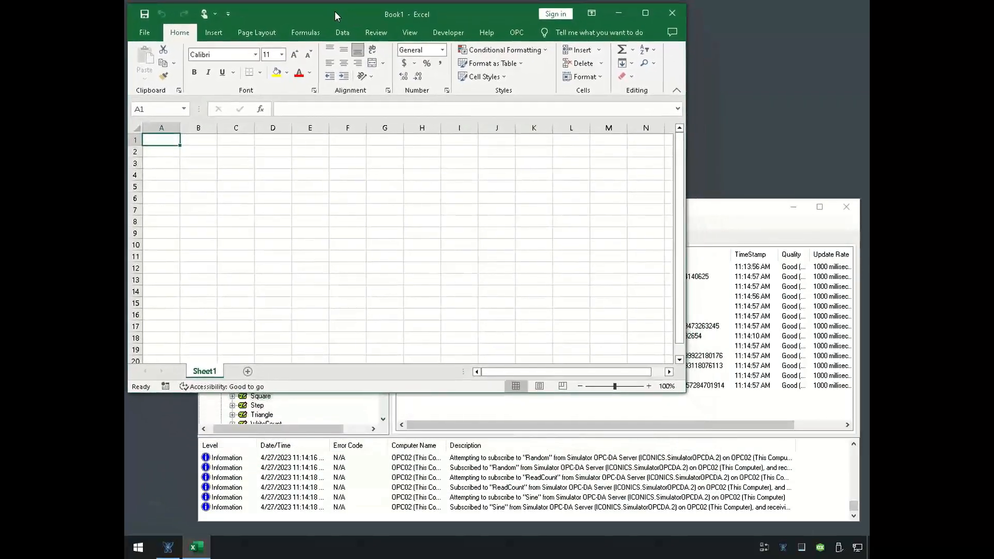
- Return to OPC Expert and examine the Number, Ramp and Random items in the realtime data
left_click(726, 377)
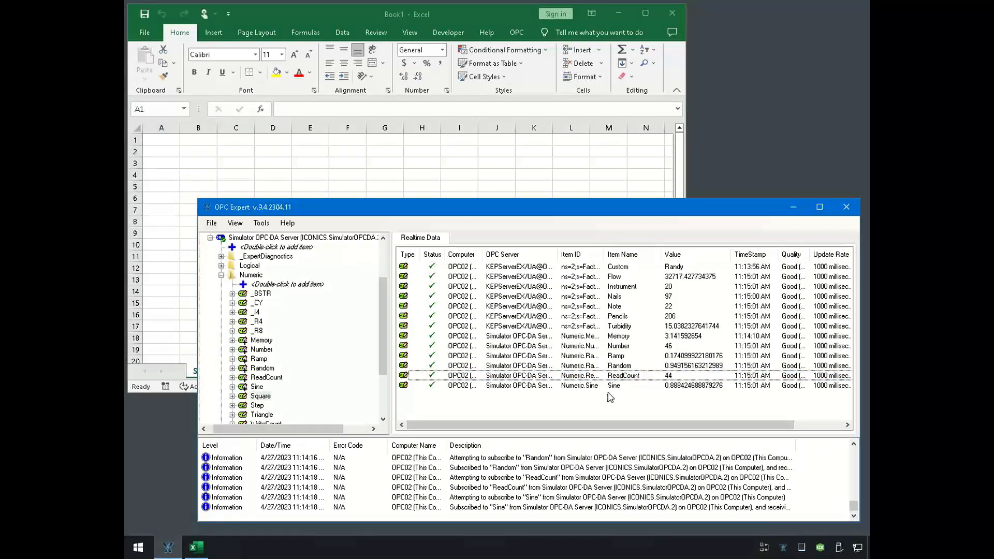
left_click(587, 346)
left_click(607, 357)
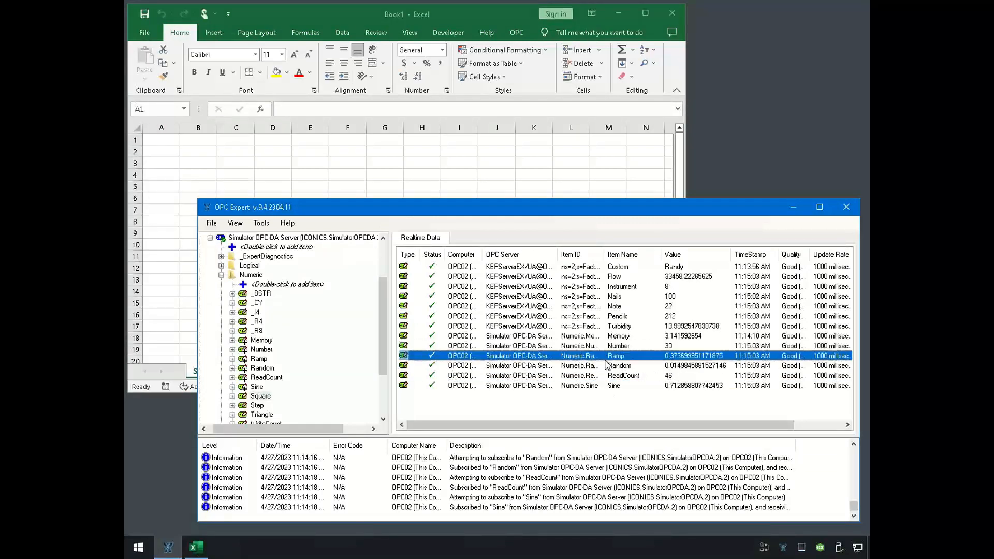
left_click(606, 366)
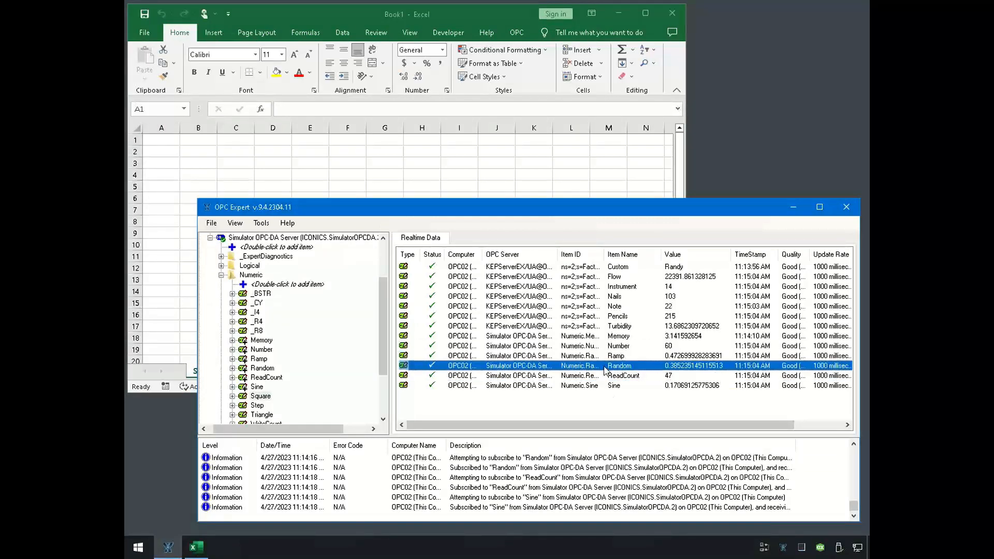
- Link the realtime items Nails through Random into Excel cells A3:A10 and check the RTD formulas in A9 and A4
left_click(592, 317, "shift")
left_click(592, 299, "shift")
left_click_drag(589, 325, 446, 295)
left_click_drag(337, 257, 161, 158)
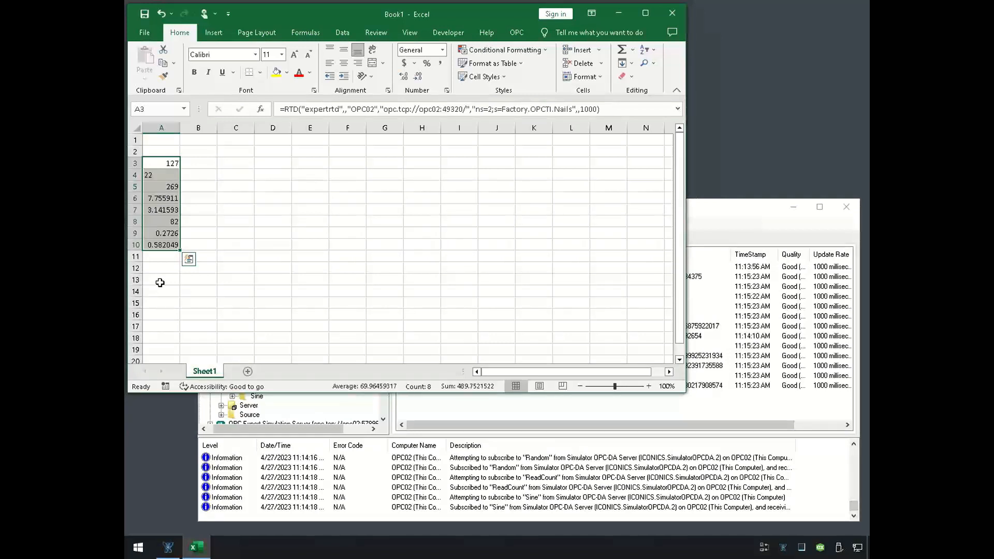
left_click(150, 231)
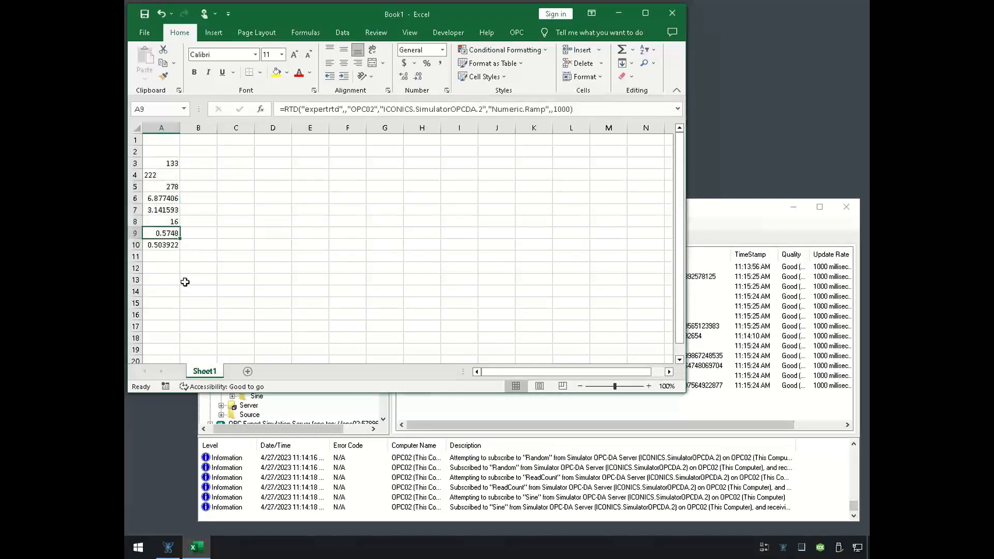
left_click(161, 175)
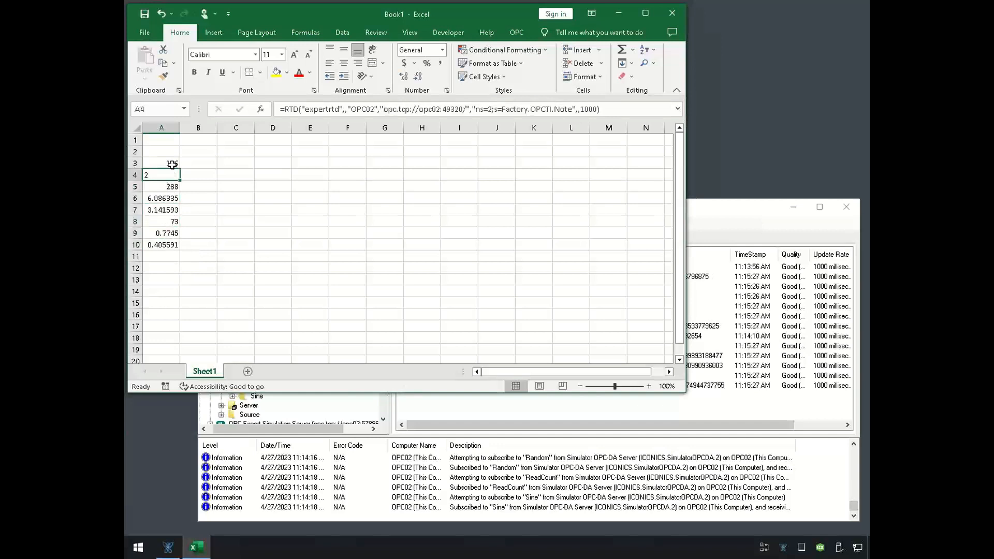
- Link the Custom item from the OPC Expert realtime data into Excel cell A2
left_click(781, 337)
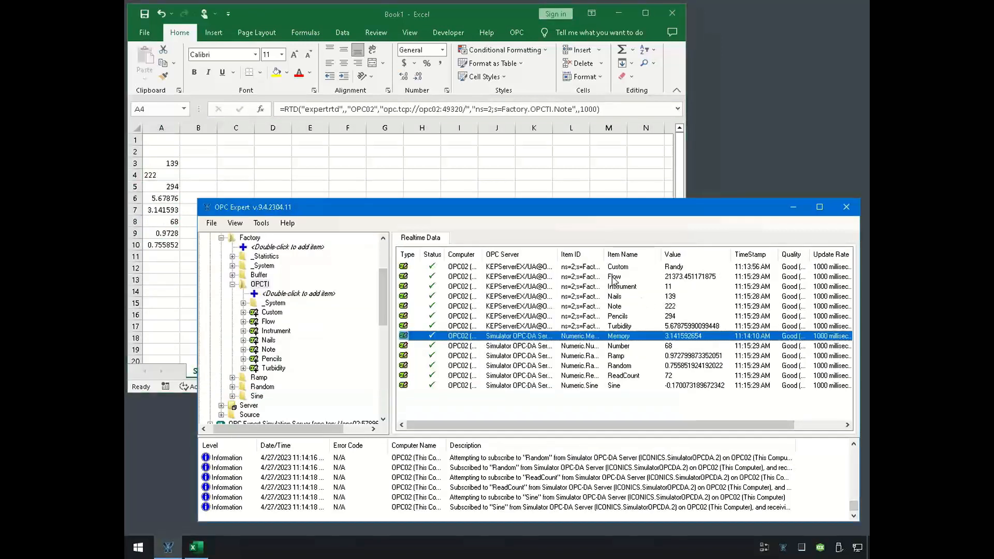
left_click(613, 270)
left_click_drag(613, 271, 155, 154)
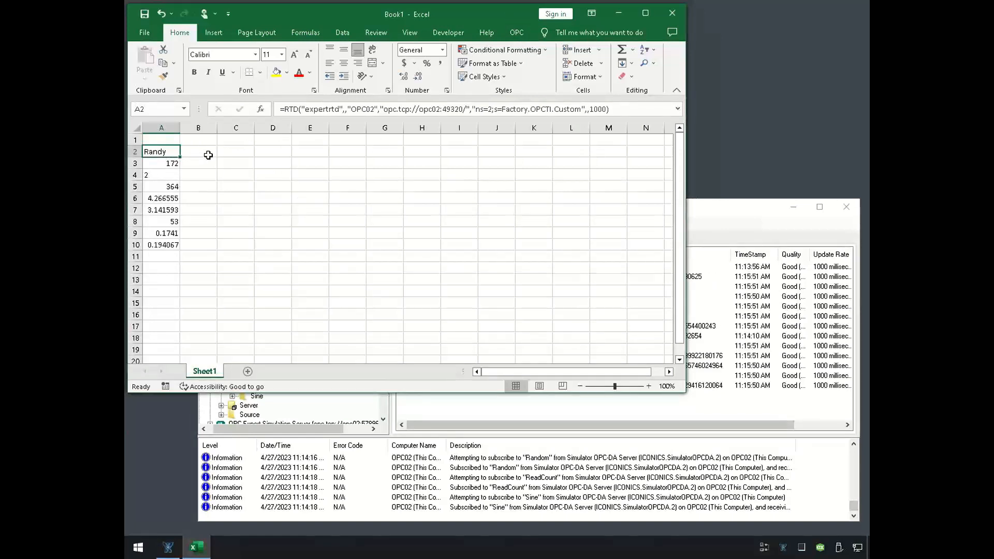
- Enter the text "OPC is terrific!" in cell C2
left_click(226, 150)
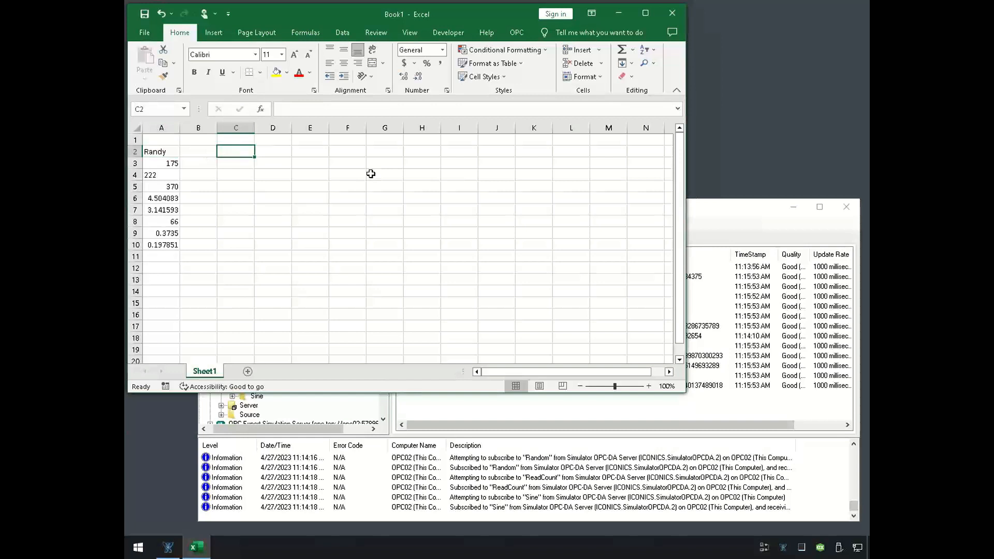
type("OPC is ")
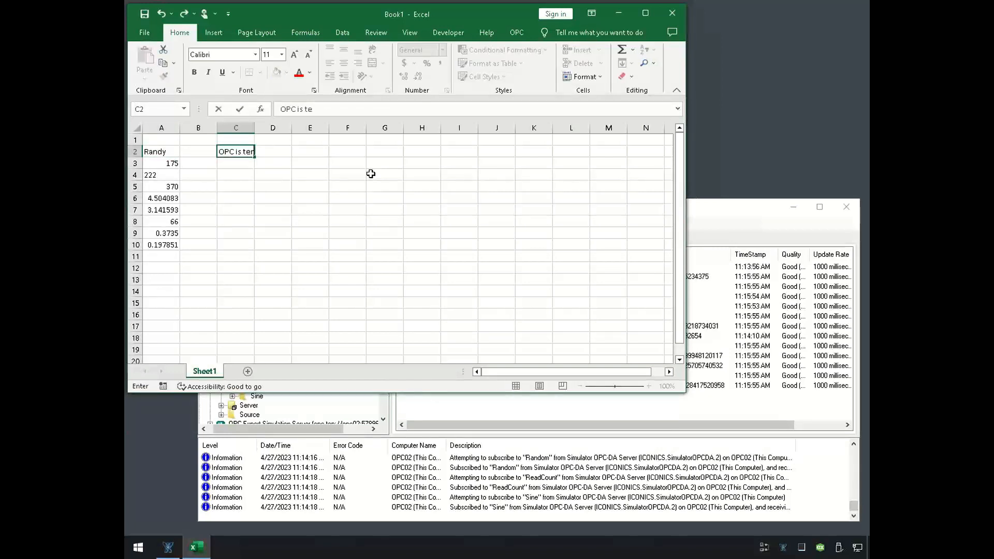
type("terrific!")
key("Return")
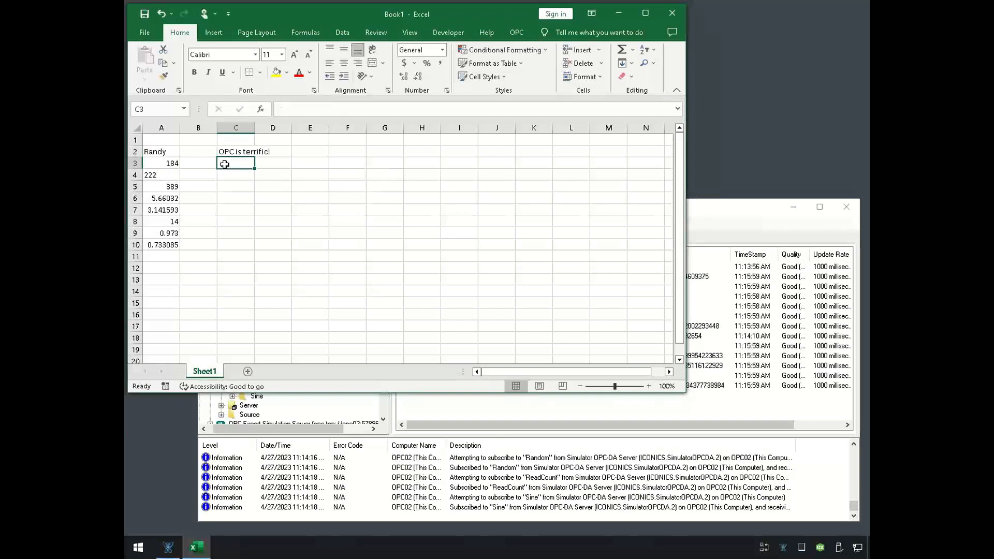
- Extend the RTD formula in A2 with a reference to C2 after the 1000 argument, so the cell's text is written to Custom
left_click(227, 152)
left_click(153, 151)
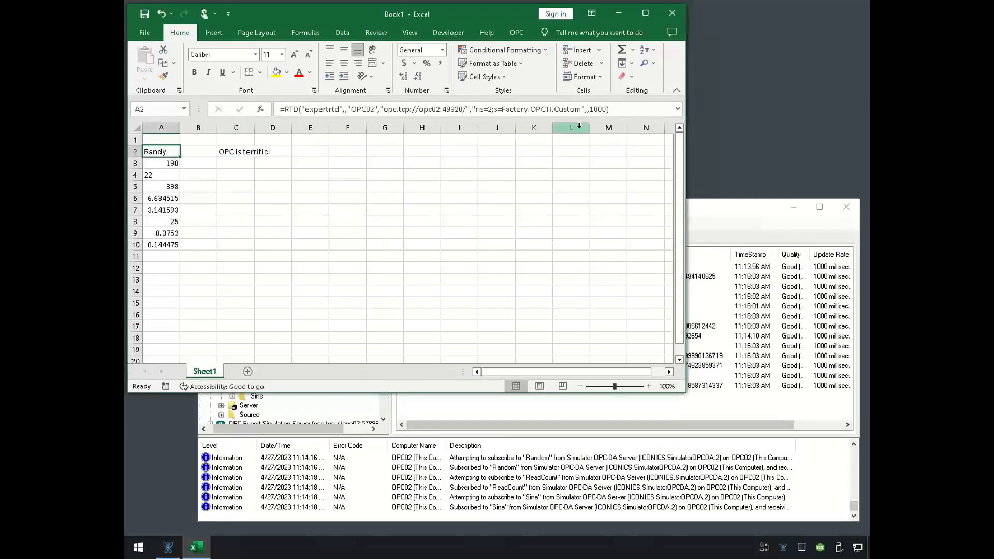
left_click(607, 109)
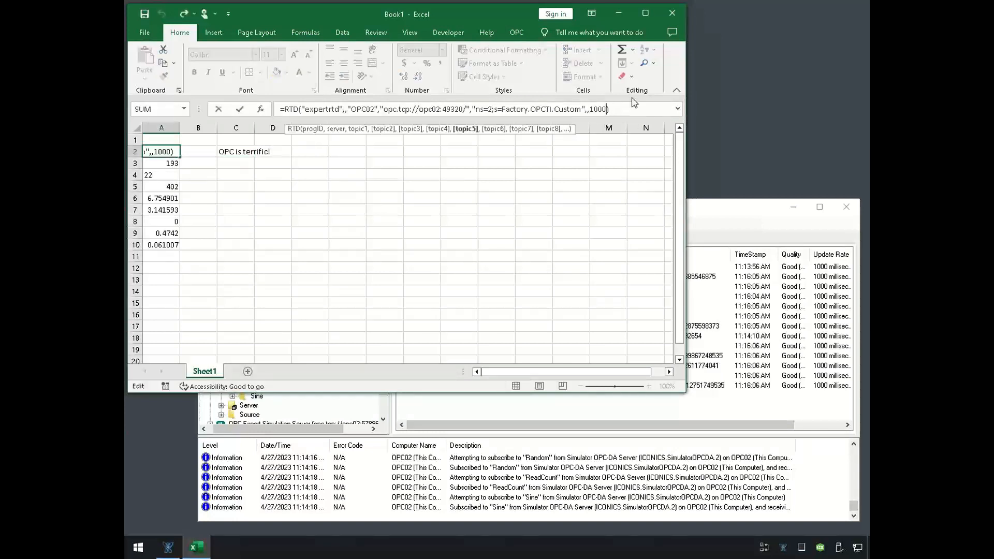
type(",")
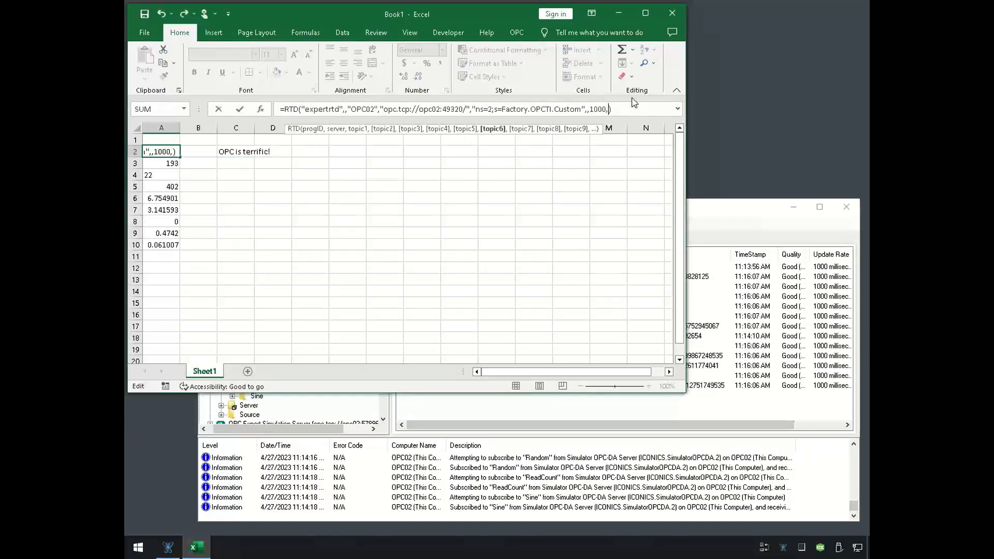
left_click(238, 150)
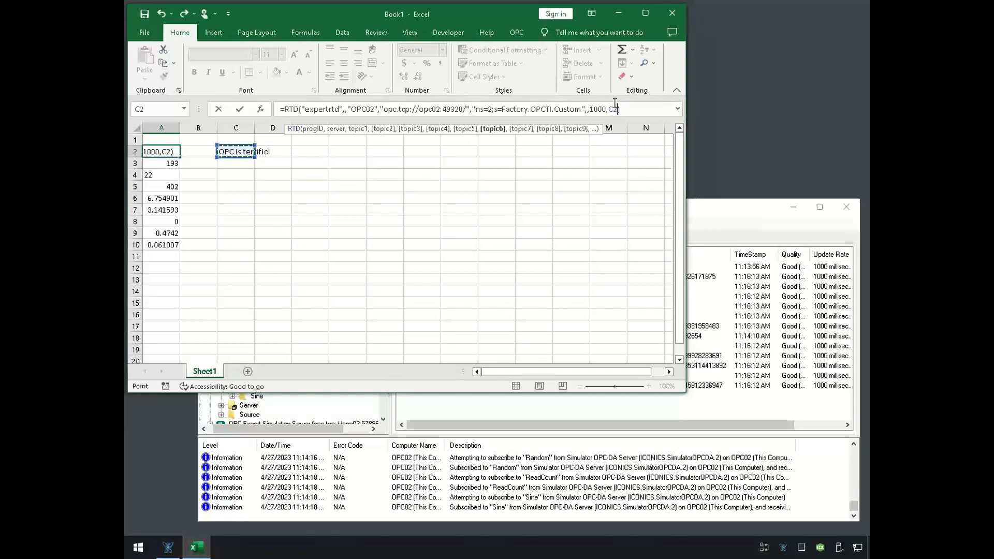
key("Return")
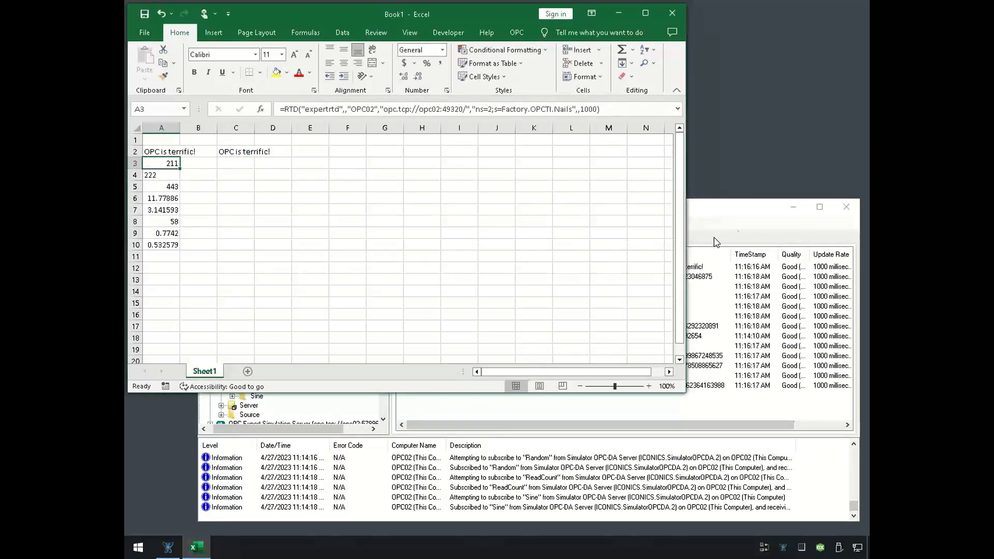
- Check the Custom item in OPC Expert and narrow the Excel window to uncover the Value column of the realtime data
left_click(732, 215)
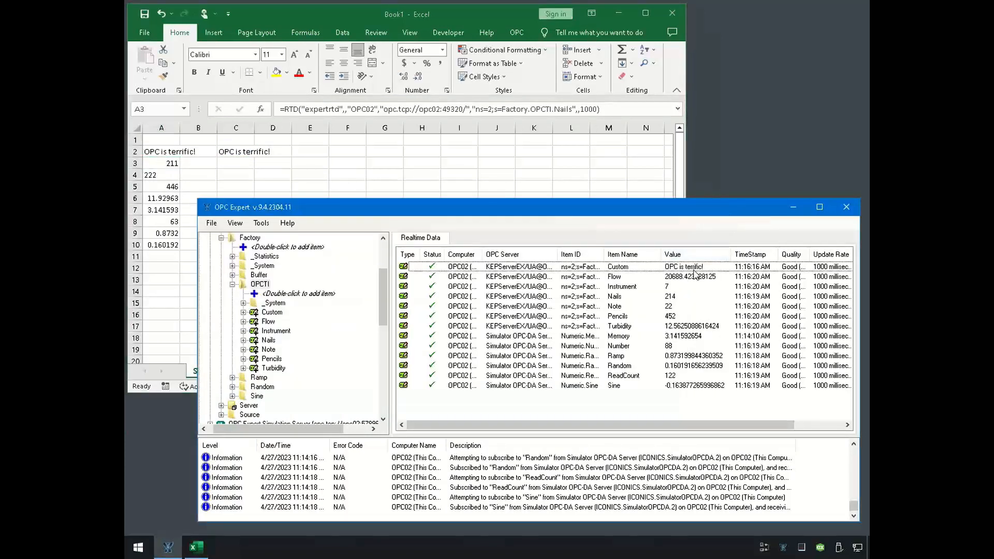
left_click_drag(685, 180, 642, 175)
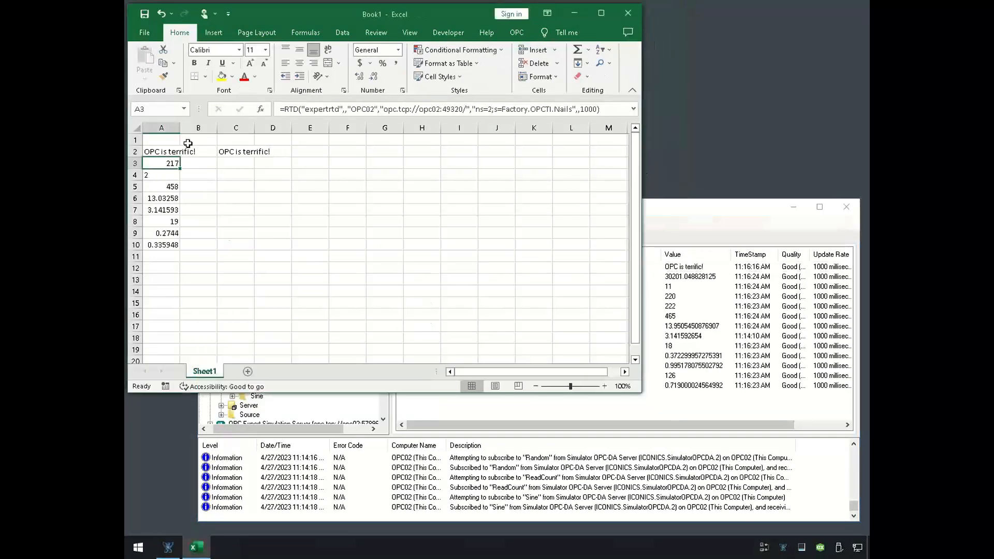
- Replace the text in cell C2 with "Hockey forever :)" to write a new value to the Custom item
left_click(247, 152)
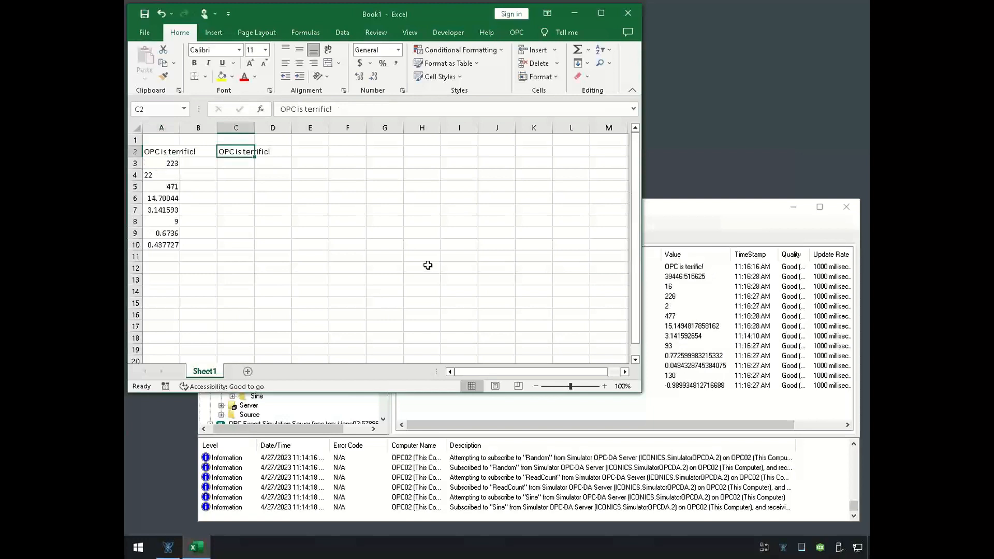
type("Hockey forever")
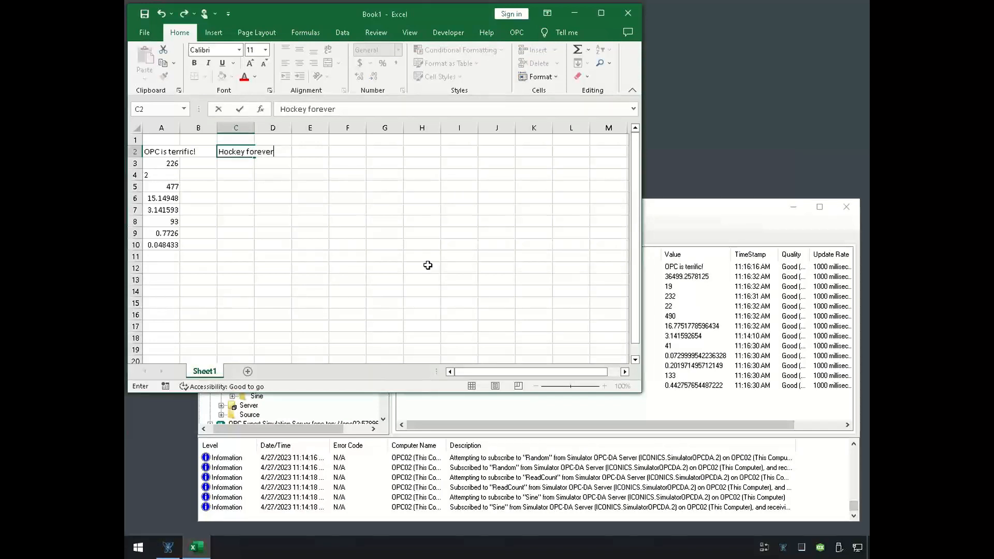
type(" :)")
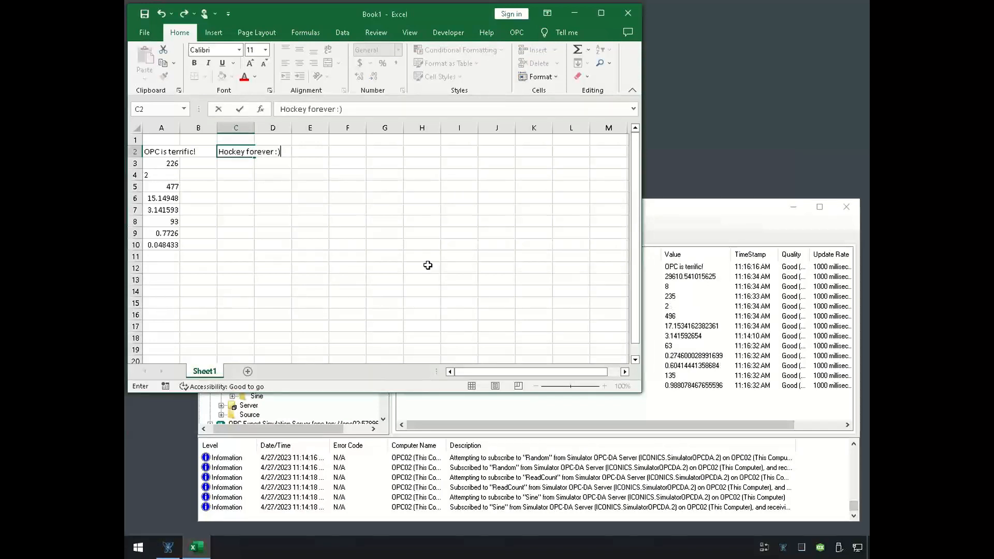
key("Return")
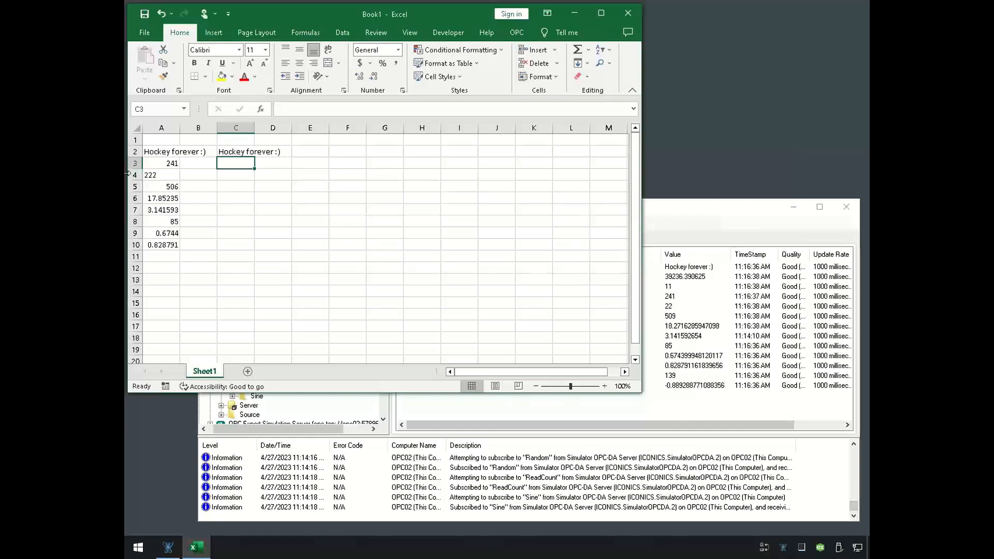
- Compare the Custom item in OPC Expert with the Excel cells, and close the Book1 workbook
left_click(695, 268)
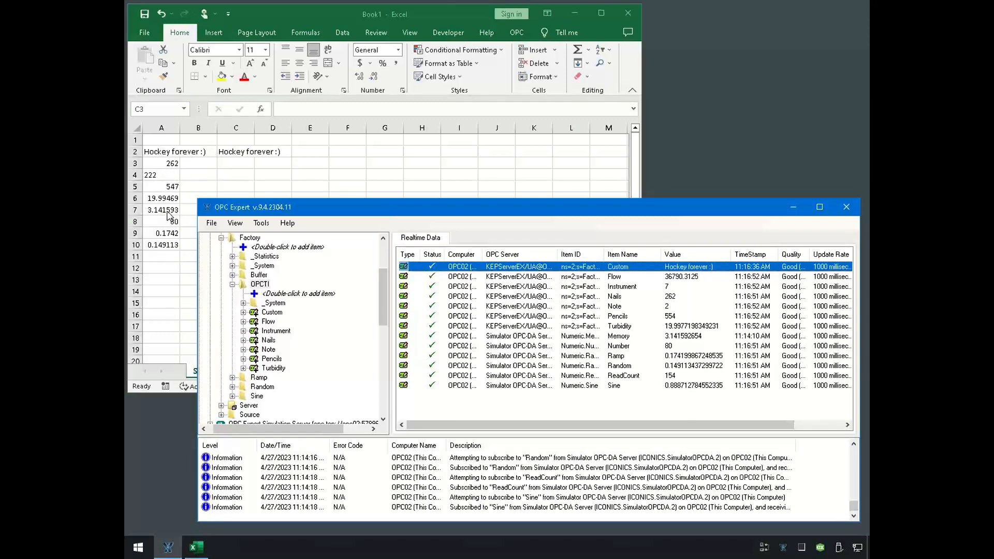
left_click(167, 189)
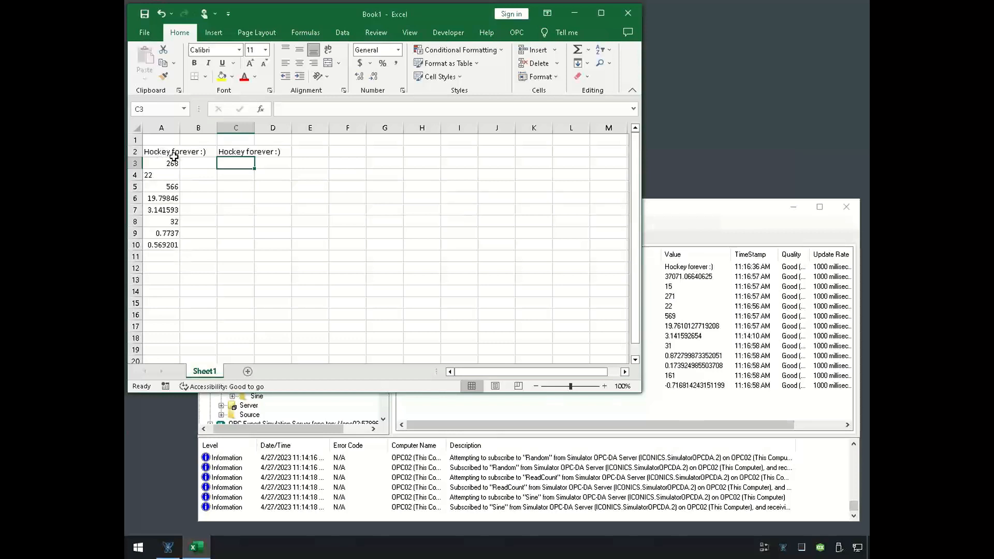
left_click(629, 17)
left_click(518, 290)
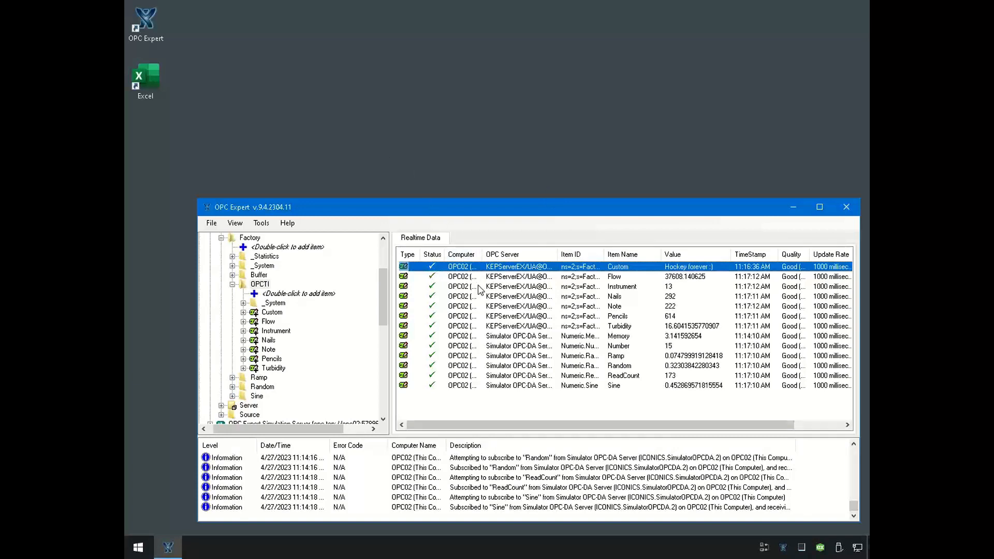
- Go to the OPC Expert shortcut's file location and open PLC.xlsm from the Expert Resources folder
right_click(147, 29)
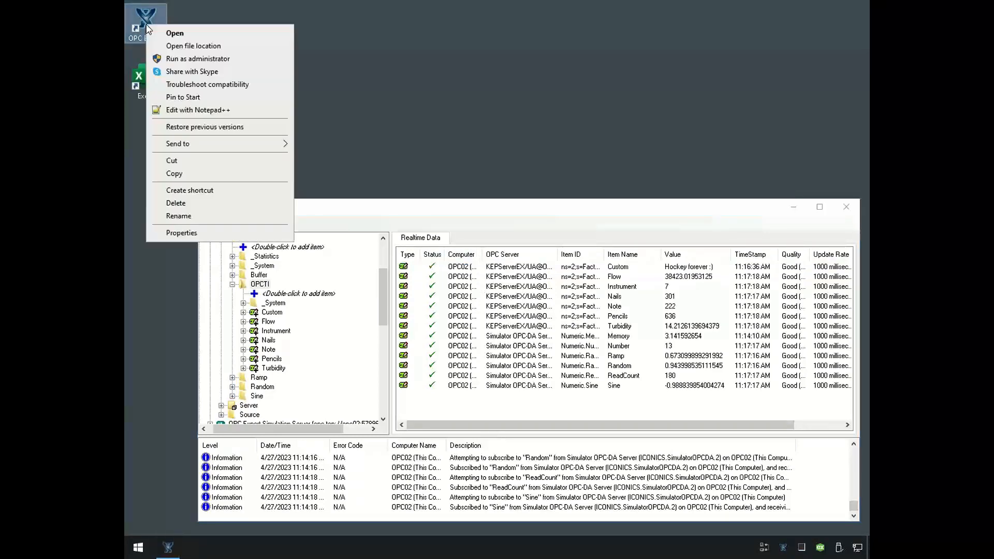
left_click(247, 49)
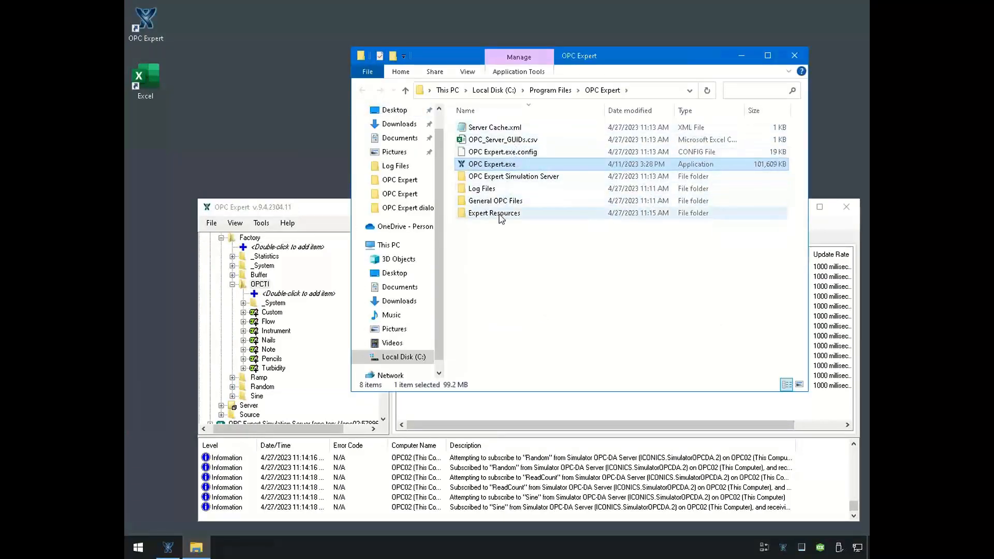
double_click(545, 216)
left_click(542, 217)
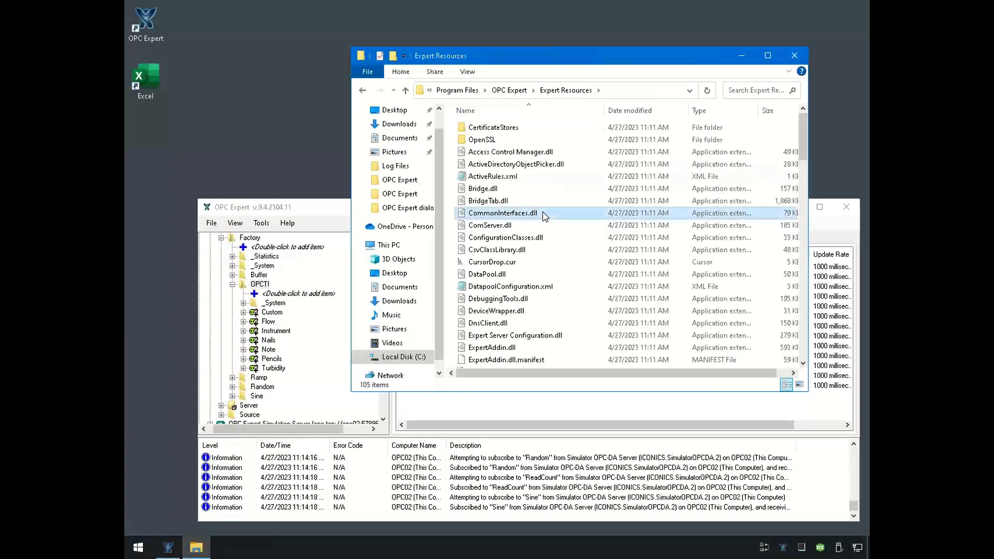
scroll(542, 243, "down", 9)
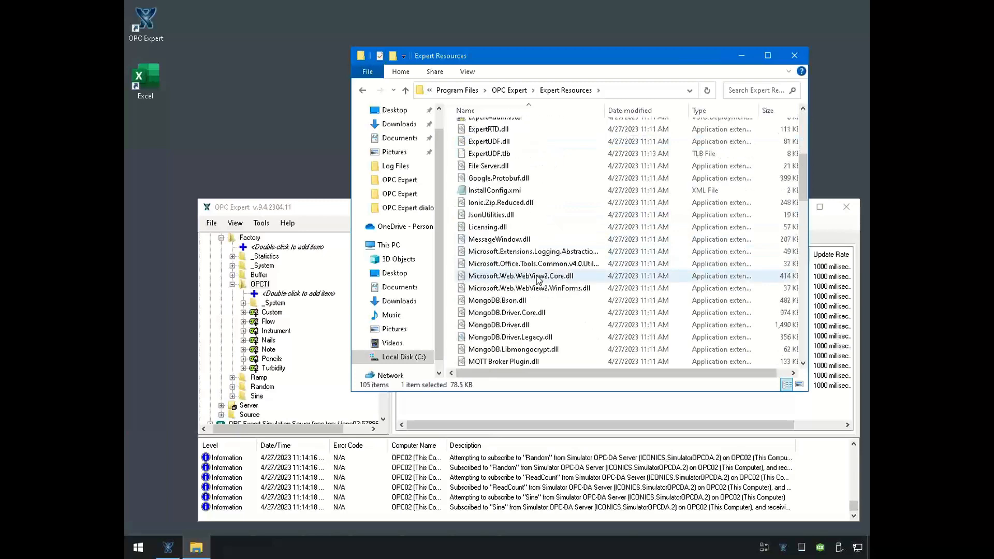
scroll(527, 317, "down", 5)
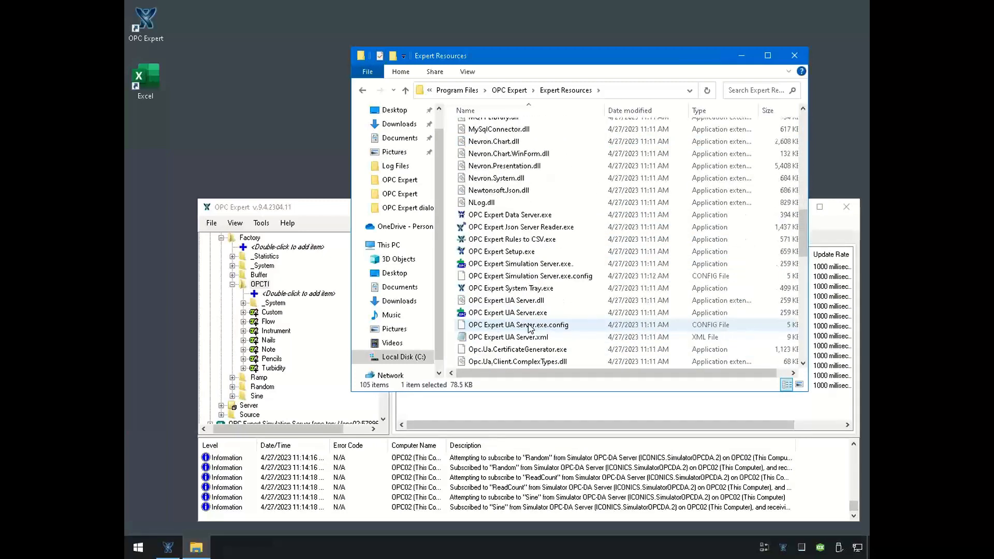
scroll(527, 317, "down", 6)
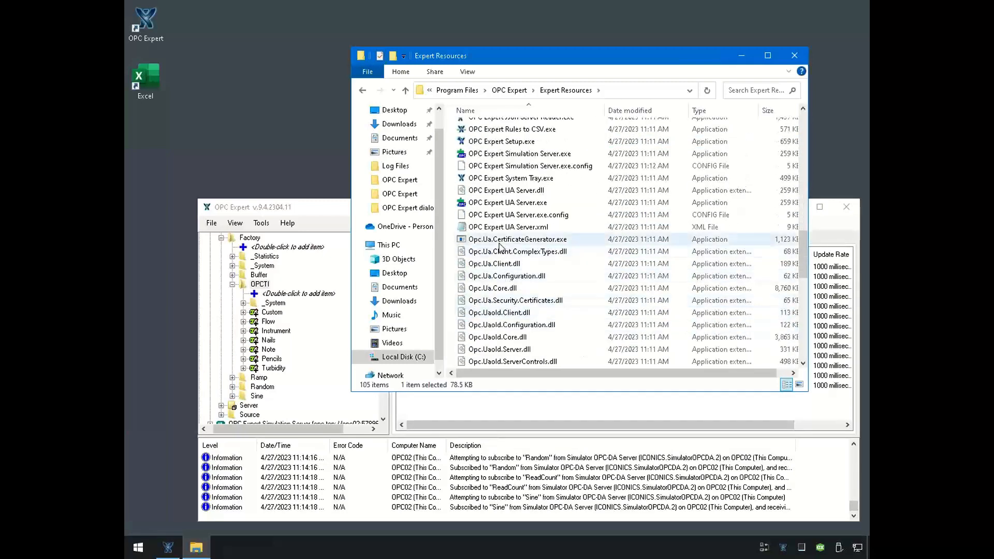
scroll(500, 246, "down", 4)
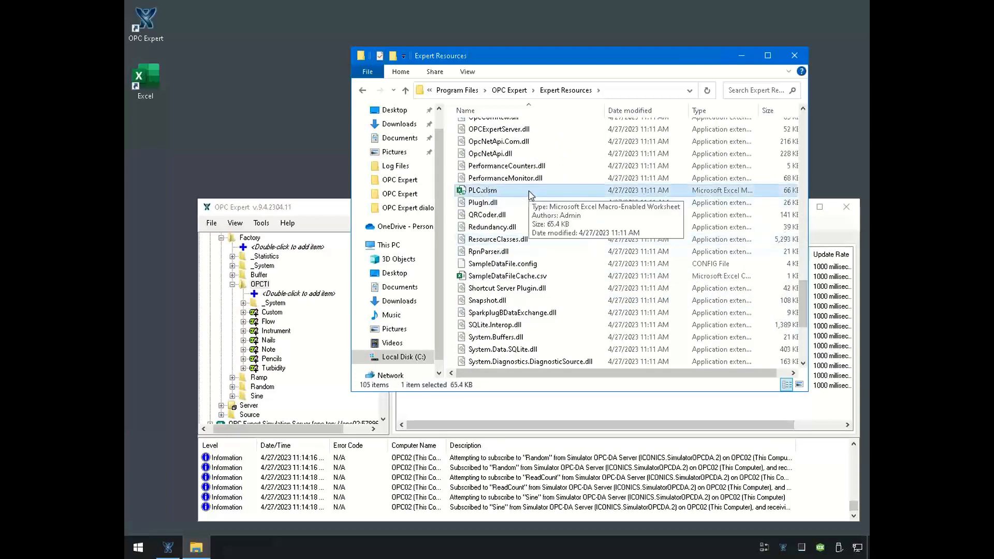
double_click(529, 191)
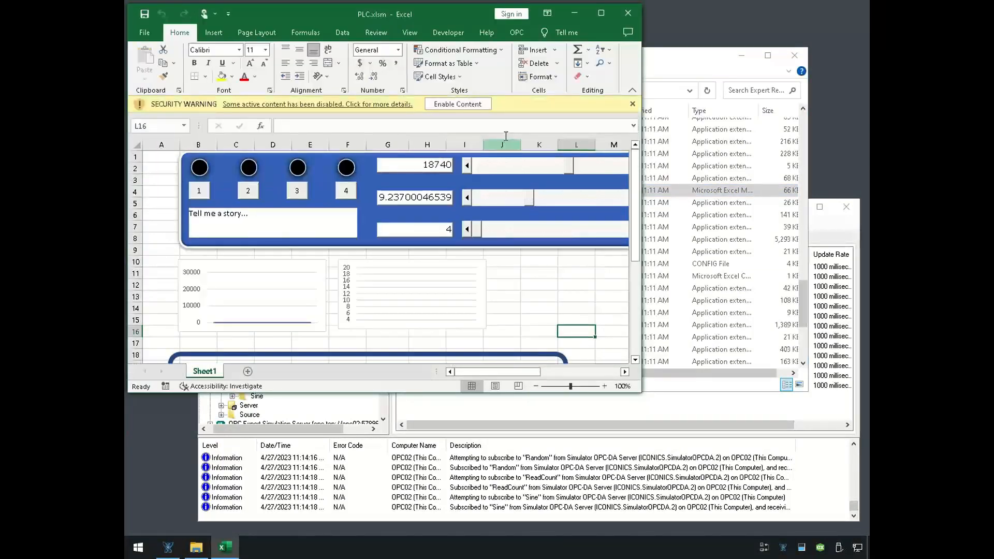
- Enable the active content of PLC.xlsm and widen the Excel window to show the full scroll bars
left_click(478, 106)
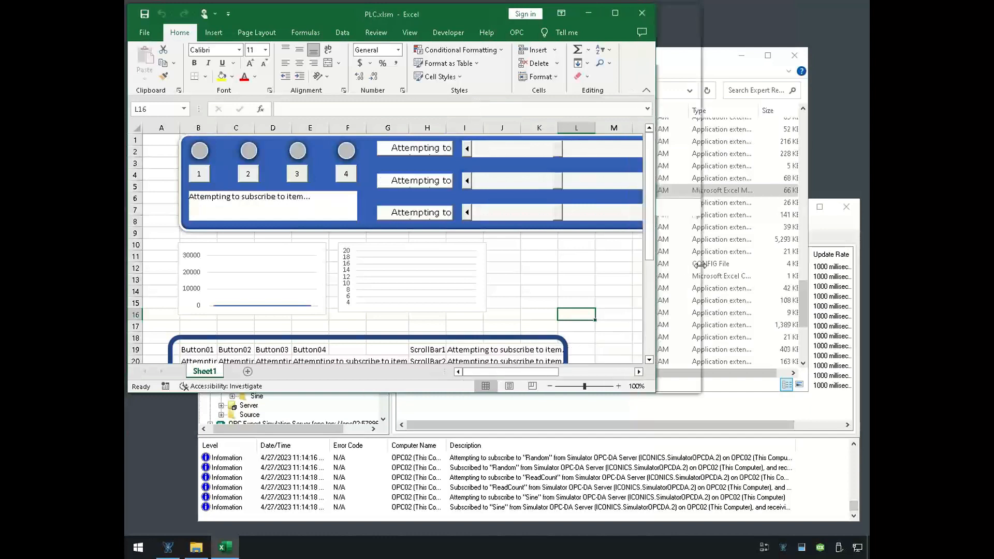
left_click_drag(641, 269, 699, 265)
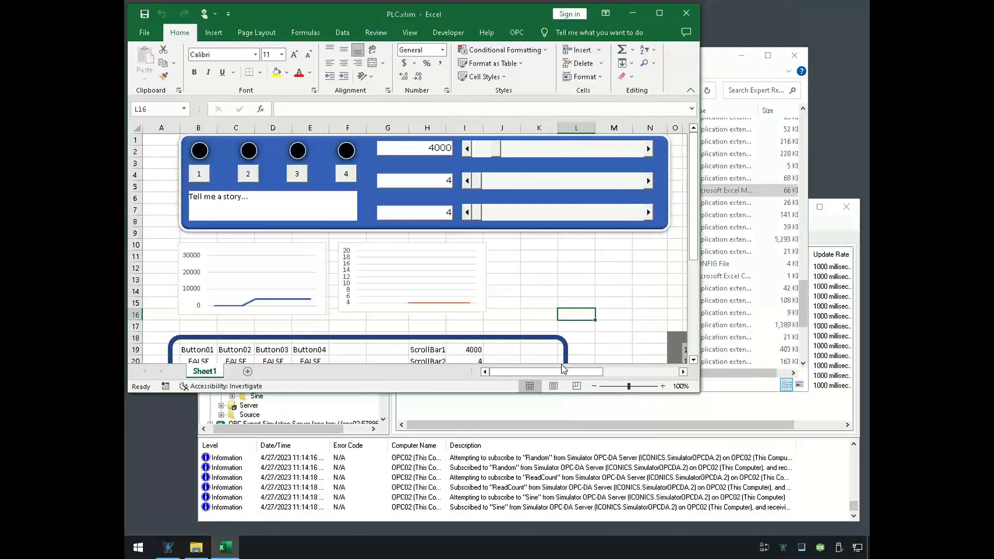
- Switch to OPC Expert and collapse the KEPServerEX/UA and Simulator OPC-DA Server branches of the server tree
left_click(823, 356)
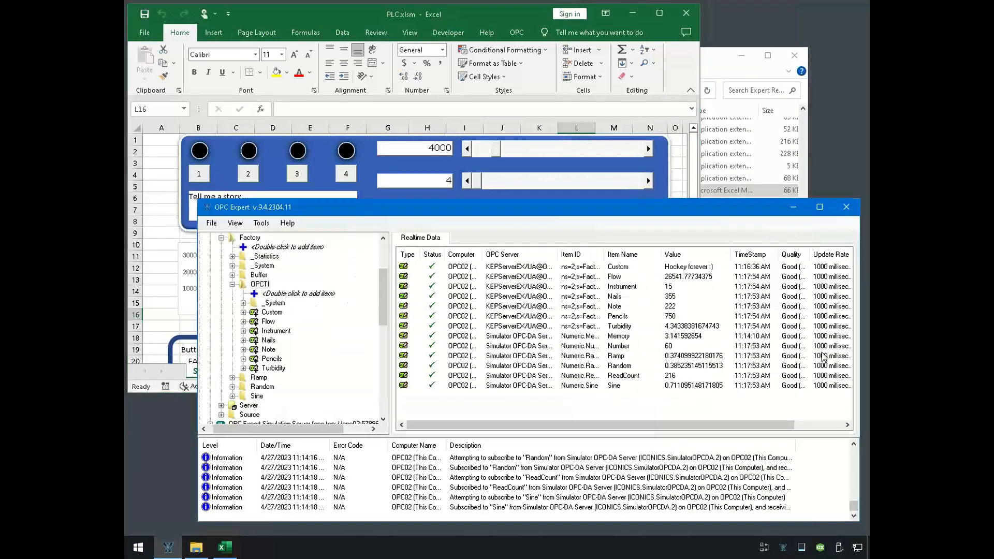
left_click(252, 238)
key("Left")
key("Left")
key("Left")
key("Left")
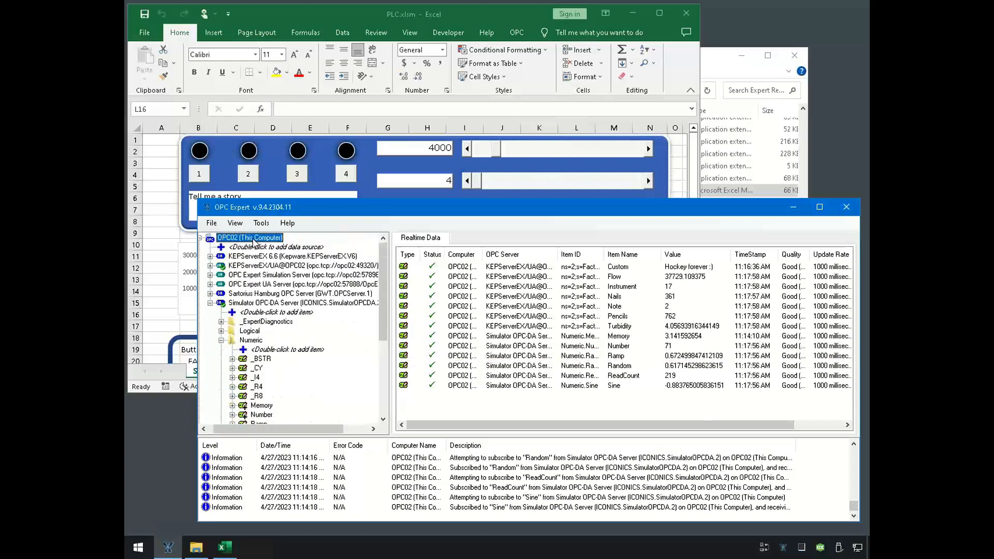
key("Down")
key("Down")
key("Down")
key("Down")
key("Down")
key("Down")
key("Down")
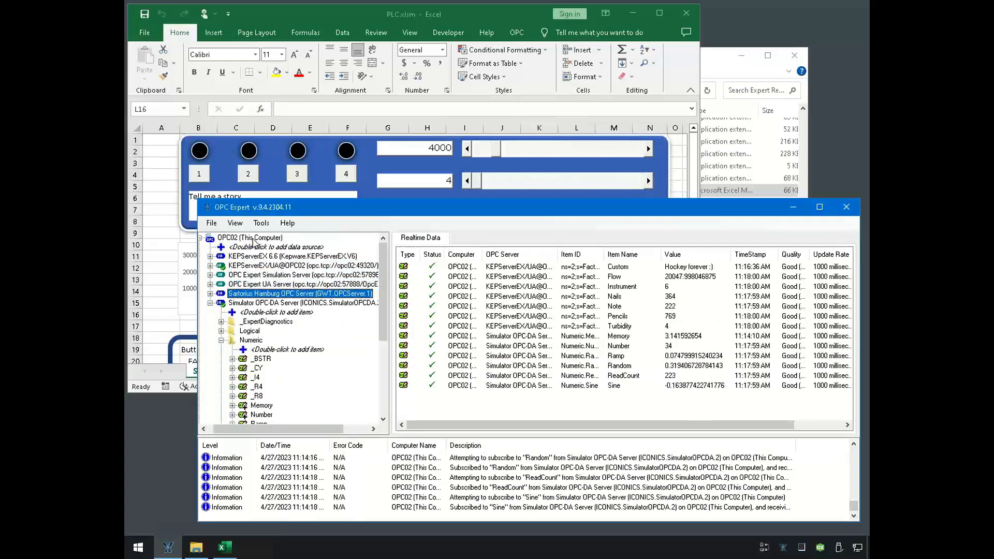
key("Left")
- Expand the OPC Expert Simulation Server on OPC02 down to the items in its PLC folder
key("Up")
key("Up")
key("Right")
key("Down")
key("Down")
key("Down")
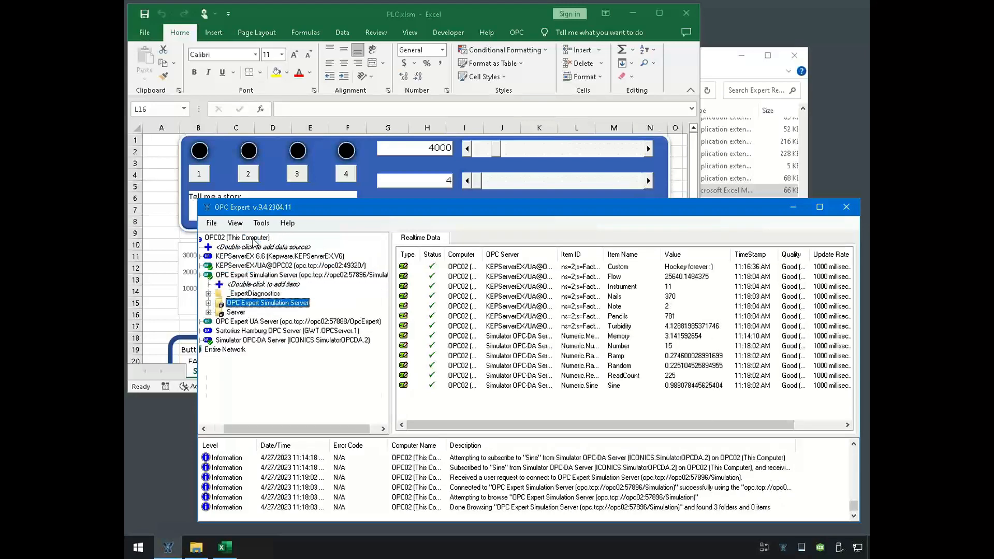
key("Right")
key("Down")
key("Down")
key("Right")
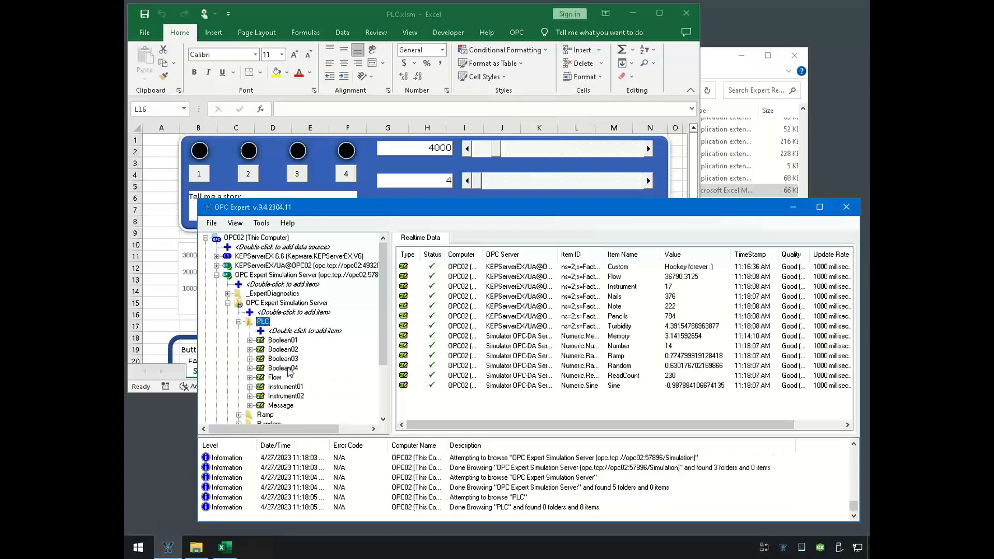
- Add all items of the PLC folder to Realtime Data and move the OPC Expert window below the Excel control panel
left_click_drag(261, 325, 445, 419)
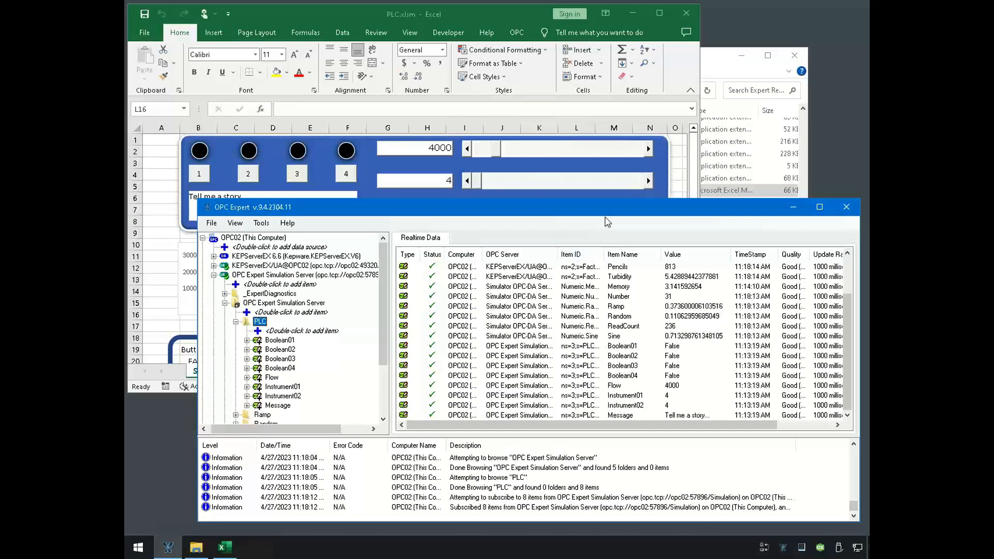
left_click_drag(613, 213, 616, 322)
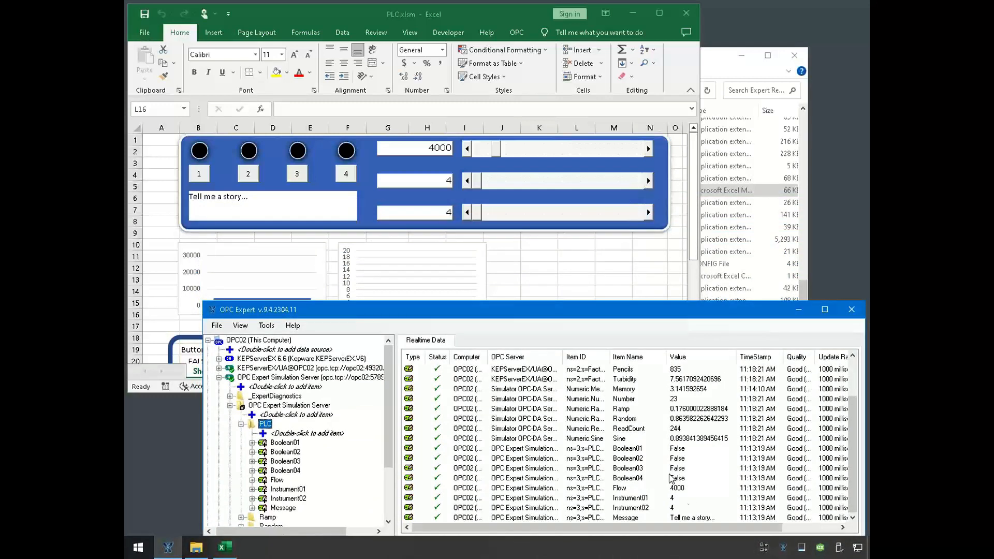
left_click(680, 491)
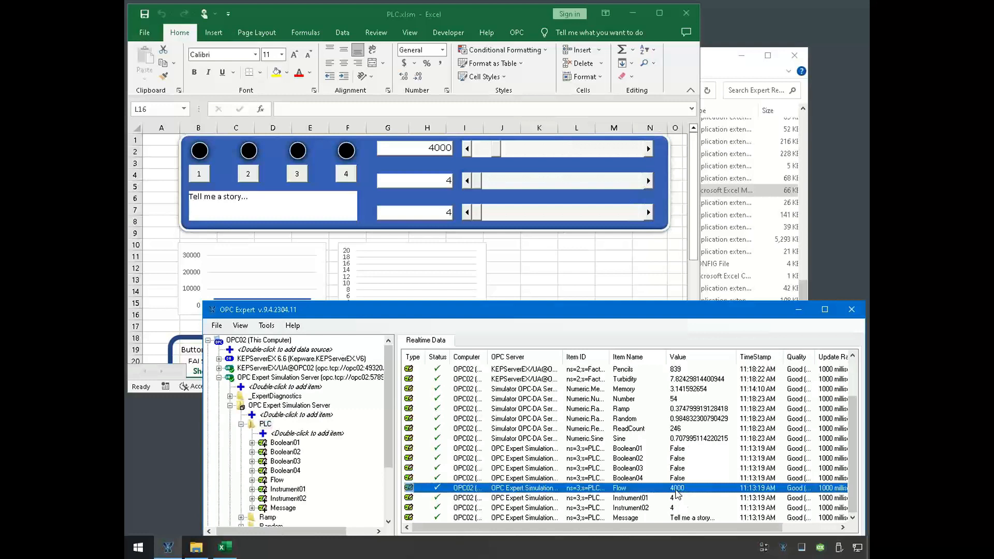
- Vary the Flow value with the first scrollbar in PLC.xlsm, leaving it at 14261
left_click(493, 151)
left_click(505, 152)
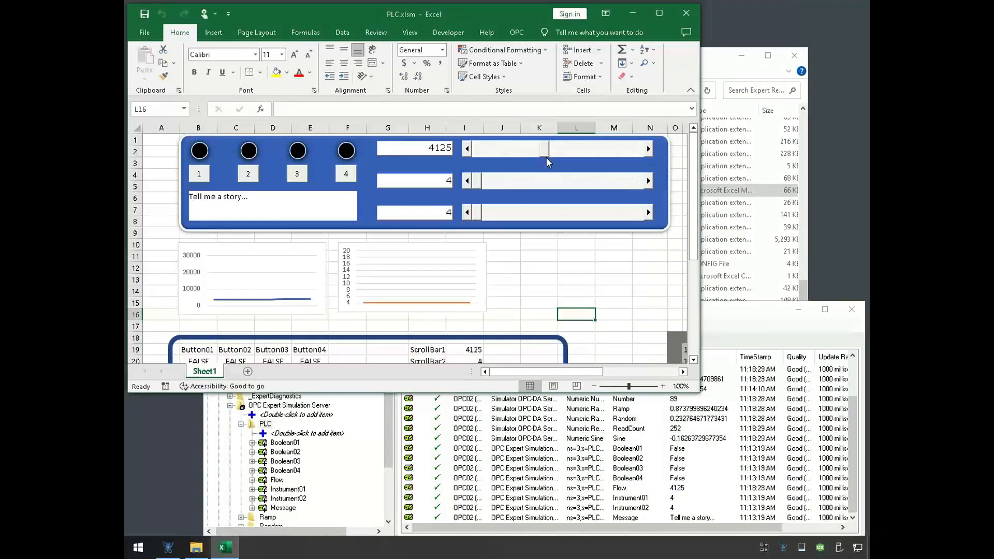
left_click_drag(550, 159, 606, 165)
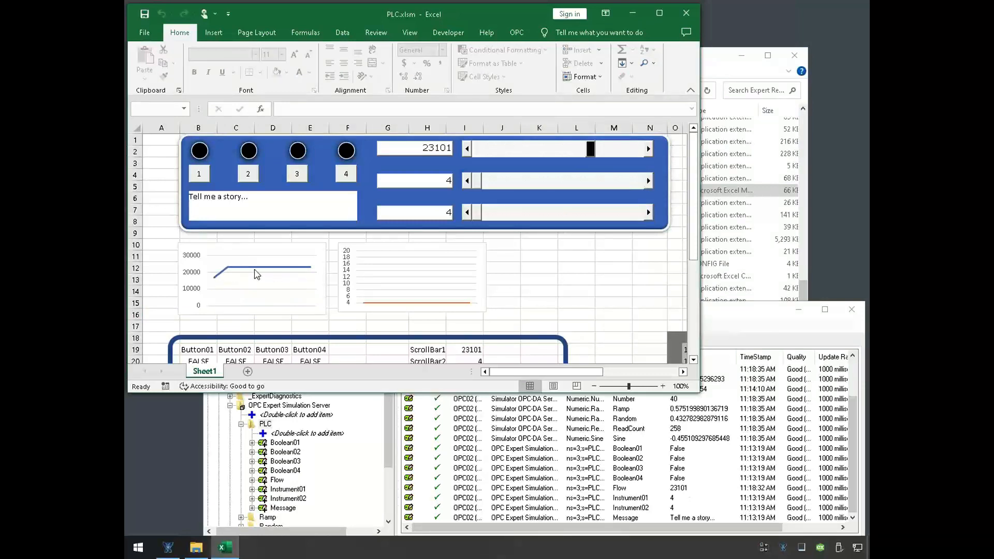
left_click_drag(593, 150, 559, 177)
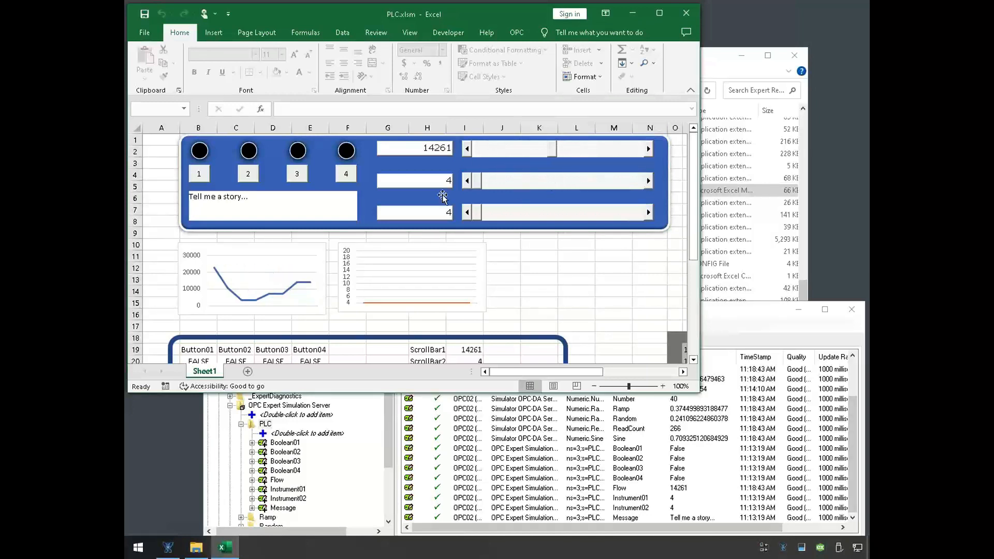
- Vary Instrument01 and Instrument02 with the second and third scrollbars, leaving them at 13.0931 and 4.1147
left_click_drag(477, 182, 559, 195)
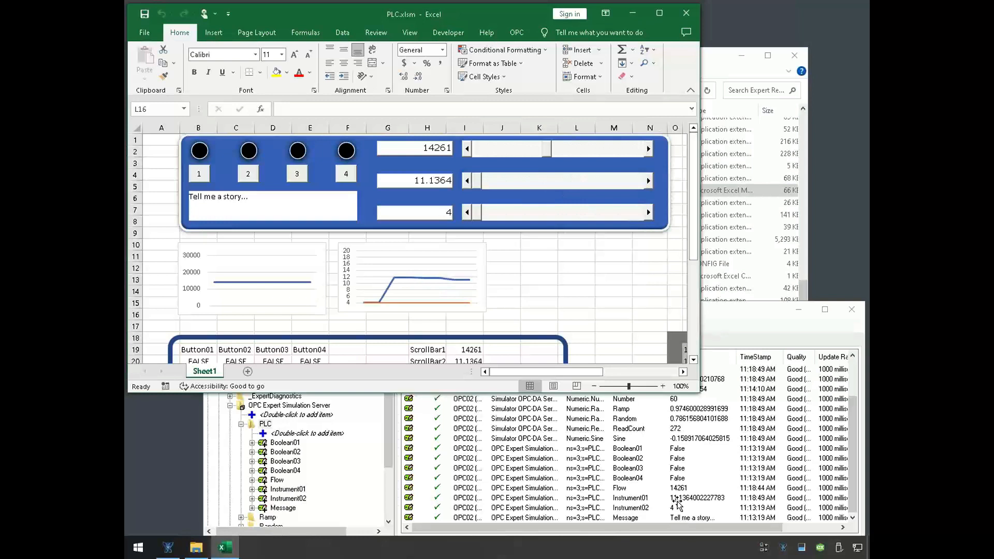
left_click(504, 185)
left_click_drag(528, 182, 542, 208)
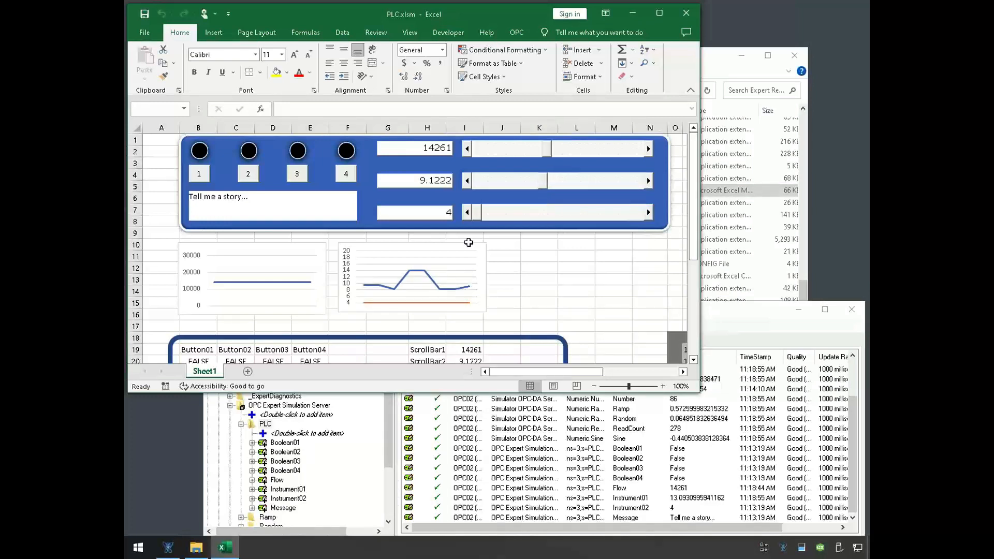
left_click_drag(492, 213, 538, 217)
left_click_drag(602, 212, 489, 228)
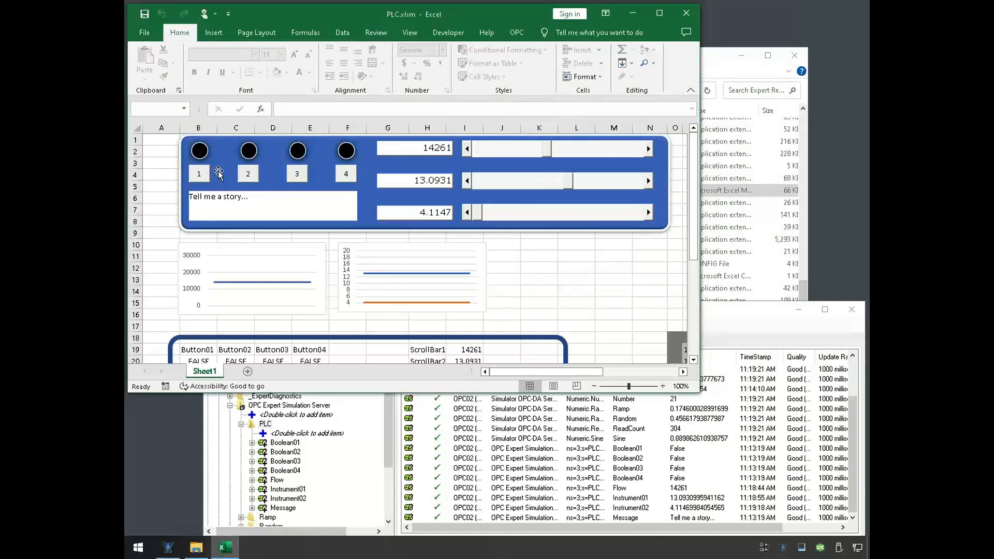
- Toggle button 1 on and off repeatedly, and enlarge the Excel window to reveal the Button01 value in row 20
left_click(200, 175)
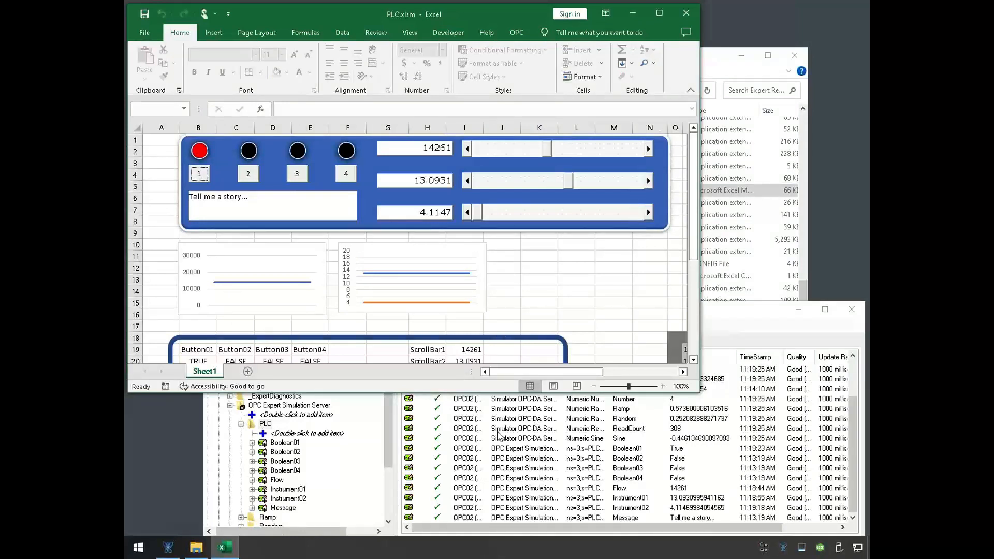
left_click_drag(449, 398, 449, 408)
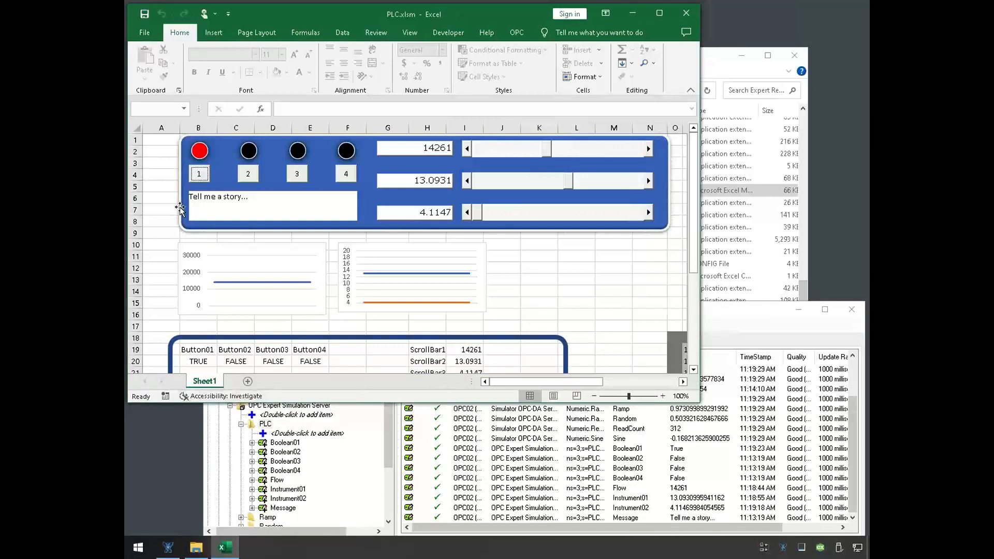
left_click(200, 180)
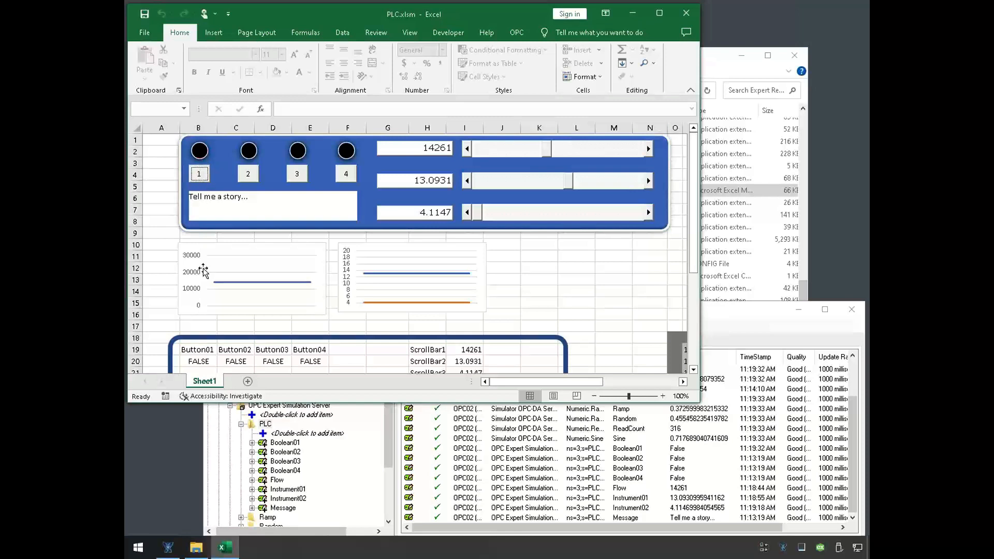
left_click(201, 176)
left_click(201, 176)
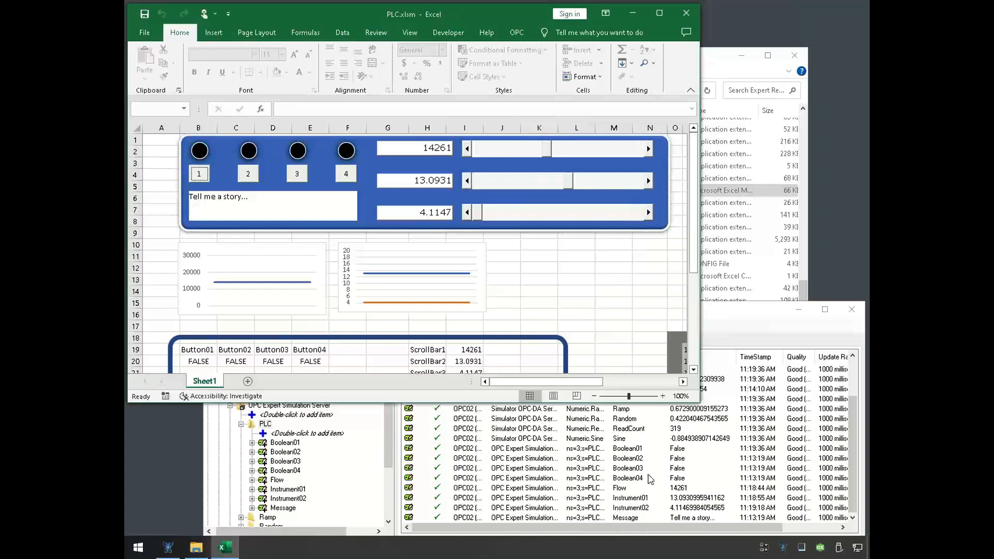
- Highlight the Boolean01 item in OPC Expert, and toggle button 1 in PLC.xlsm until its light is on
left_click(647, 458)
left_click(647, 449)
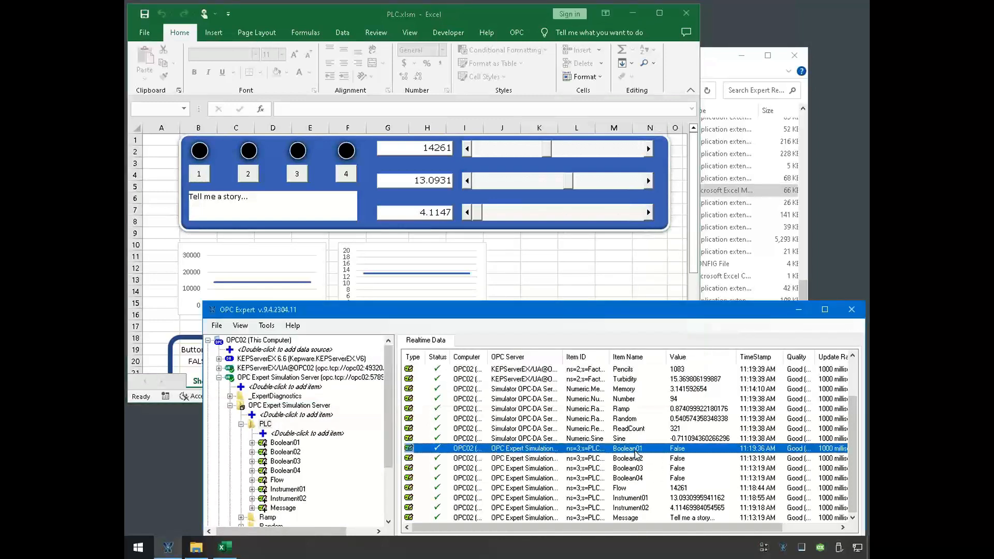
left_click(200, 176)
left_click(200, 176)
left_click(203, 176)
left_click(202, 176)
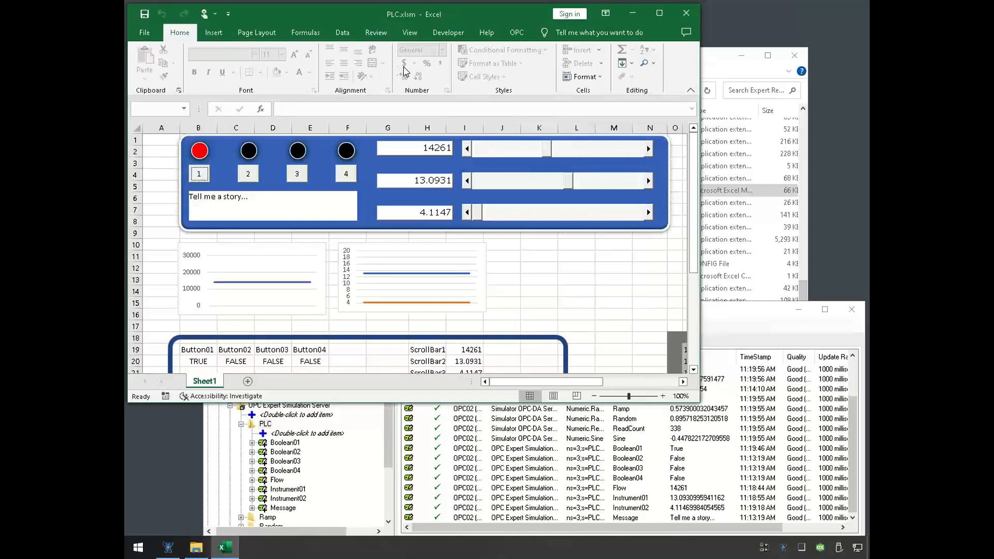
- Open the Visual Basic code of Sheet1 and maximize its code window
left_click(447, 32)
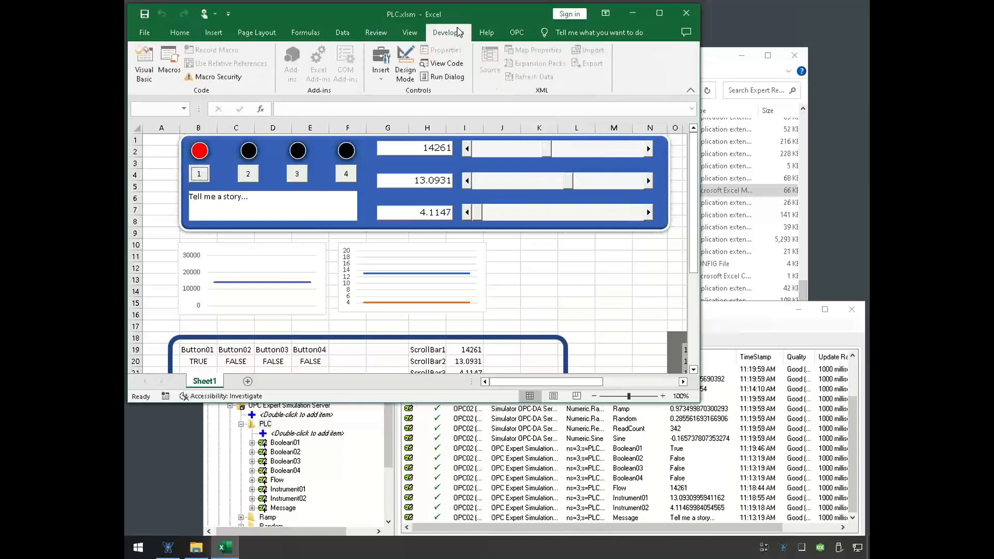
left_click(454, 69)
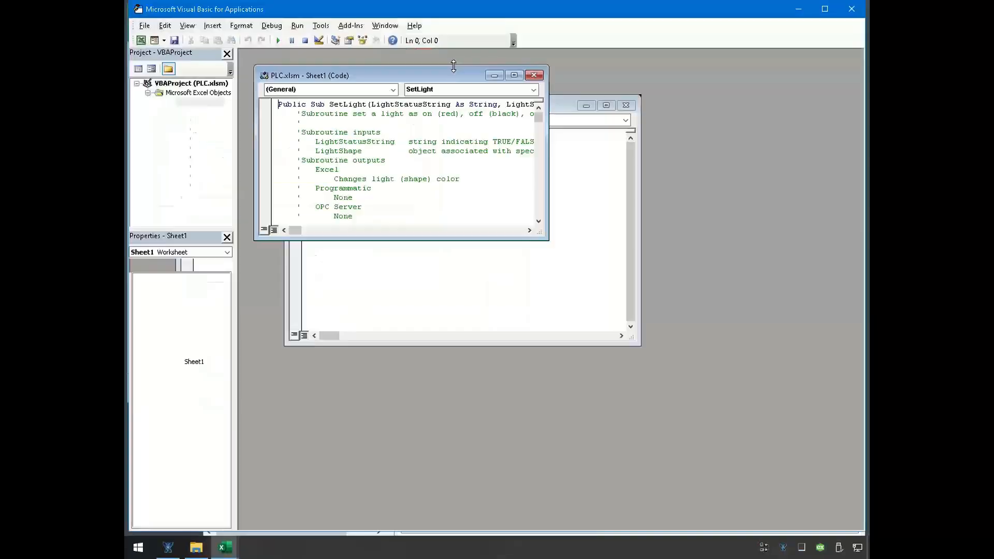
left_click(513, 75)
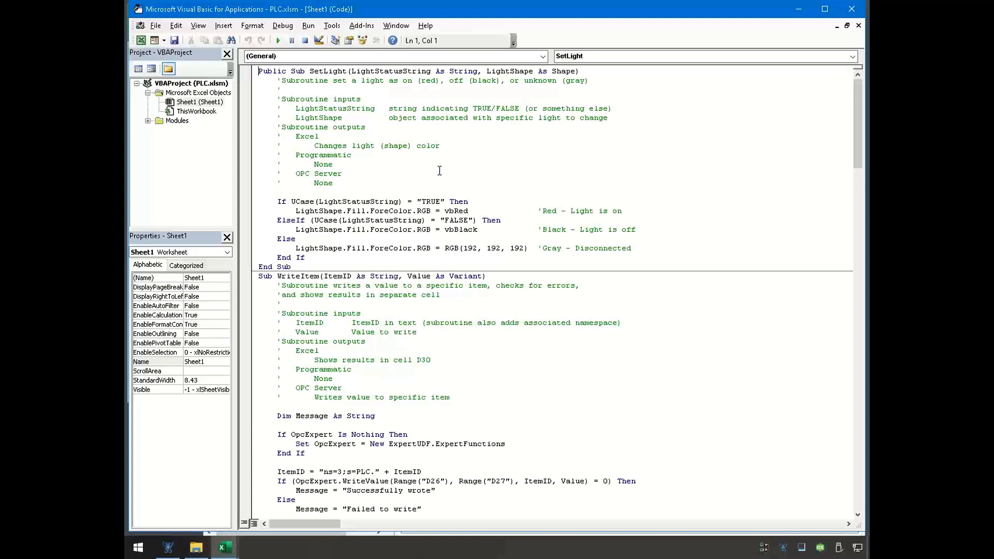
- Examine the WriteItem subroutine, highlighting its OpcExpert.WriteValue call with the cell D26 argument
scroll(420, 201, "down", 2)
scroll(421, 201, "down", 2)
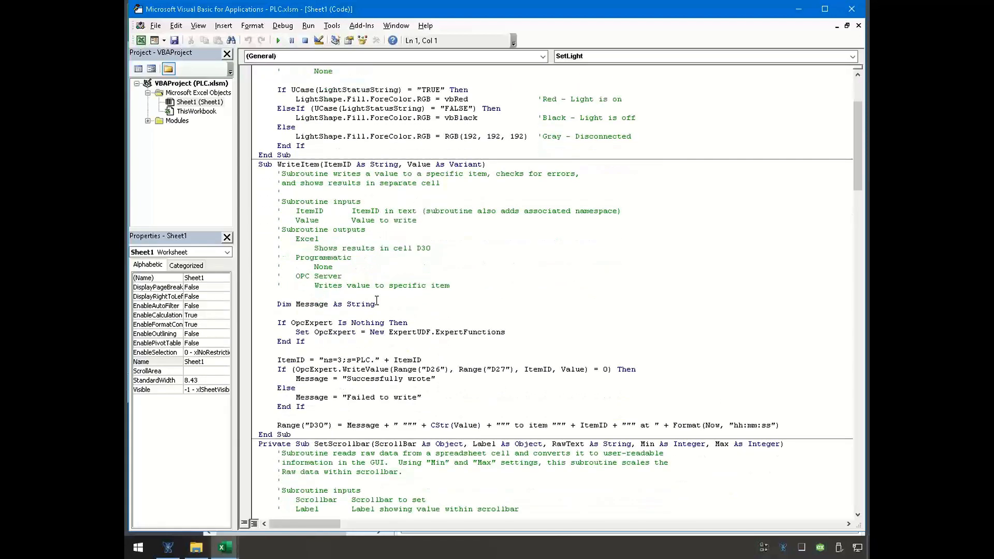
scroll(377, 300, "down", 3)
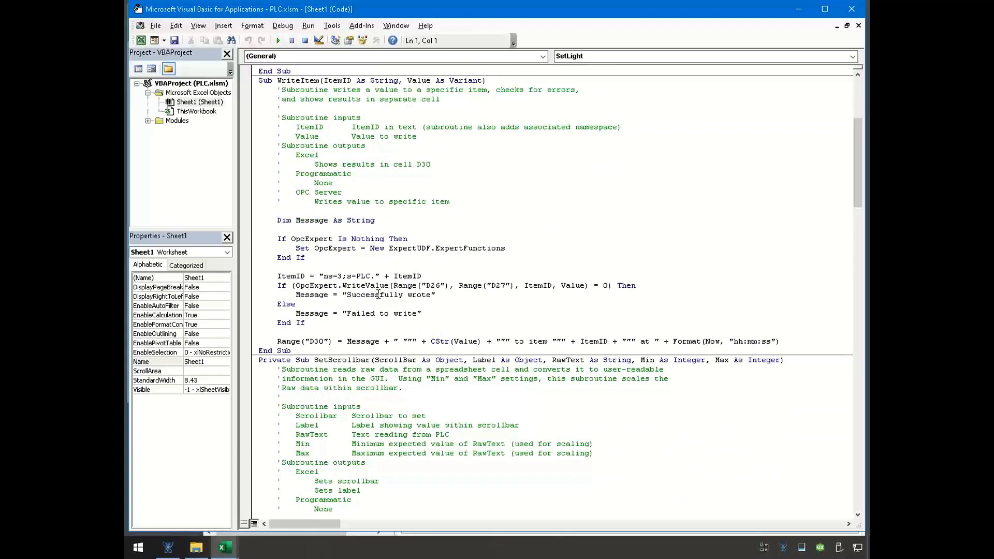
left_click_drag(296, 285, 443, 289)
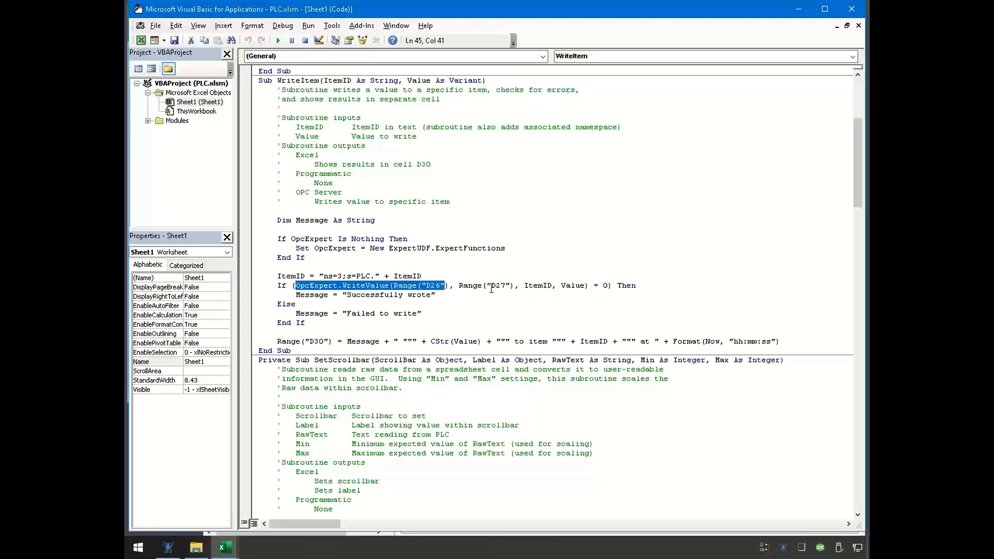
left_click(416, 288)
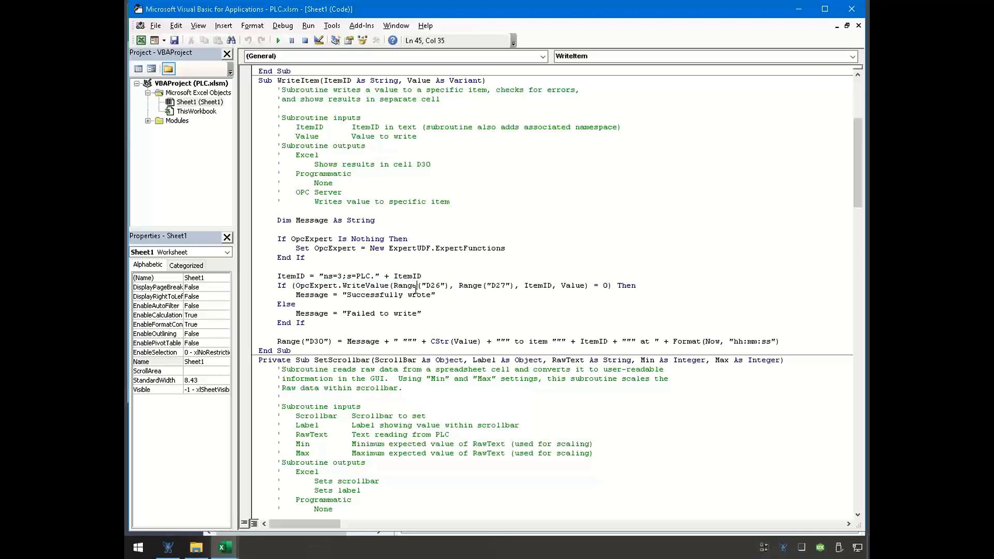
- Review the SetScrollbar subroutine, the GetBoolean function and the CommandButton click subroutines in the Sheet1 code
scroll(416, 289, "down", 1)
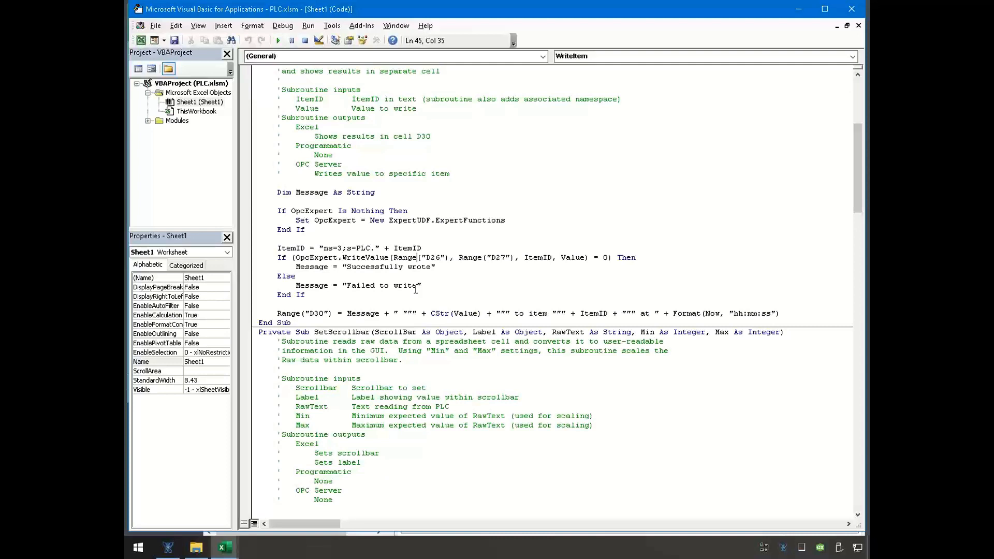
scroll(415, 290, "down", 4)
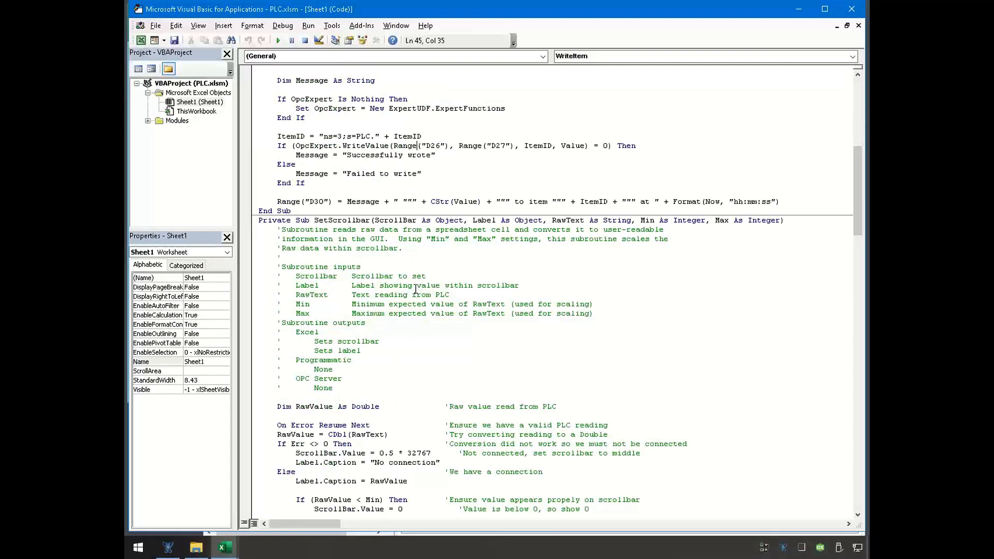
scroll(416, 290, "down", 4)
scroll(415, 288, "down", 1)
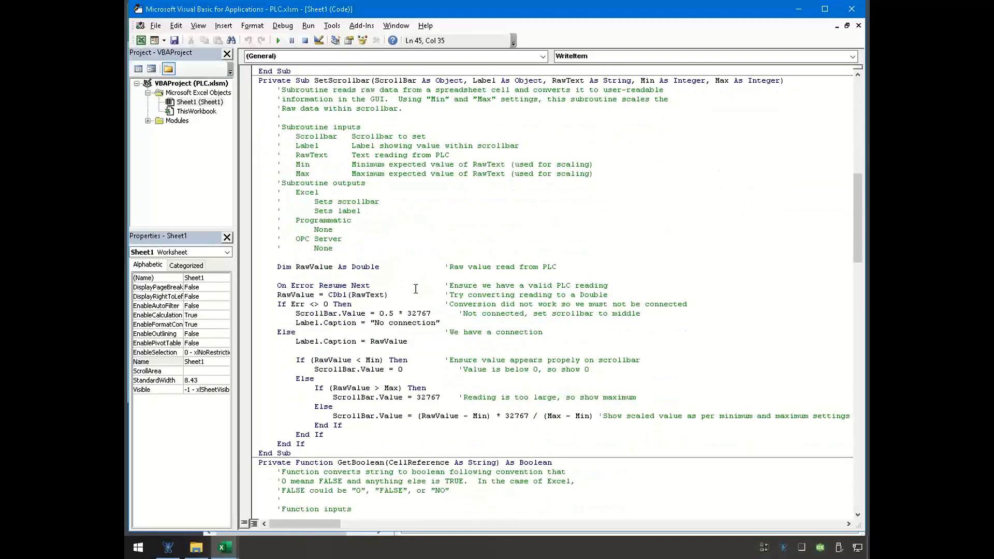
scroll(416, 289, "down", 2)
scroll(363, 229, "up", 3)
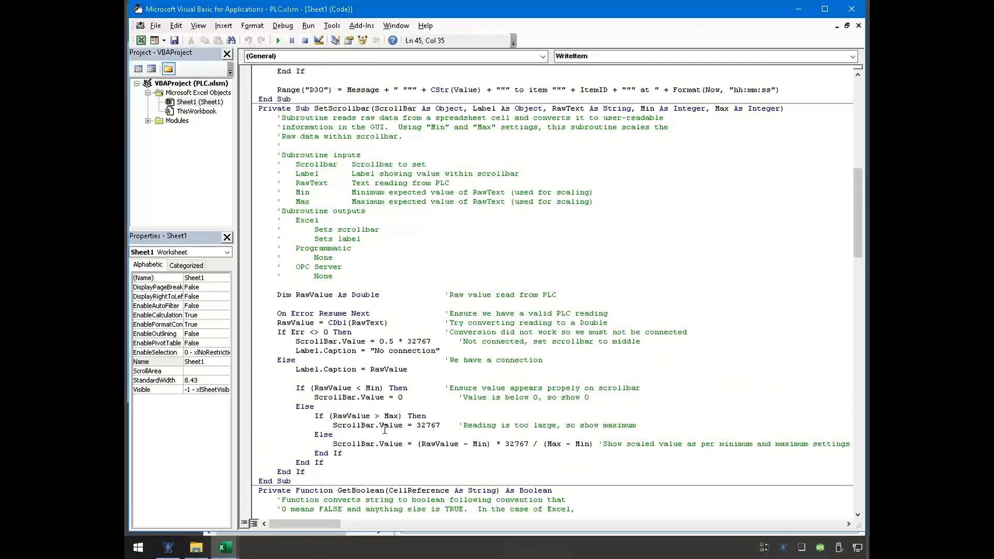
scroll(385, 430, "down", 10)
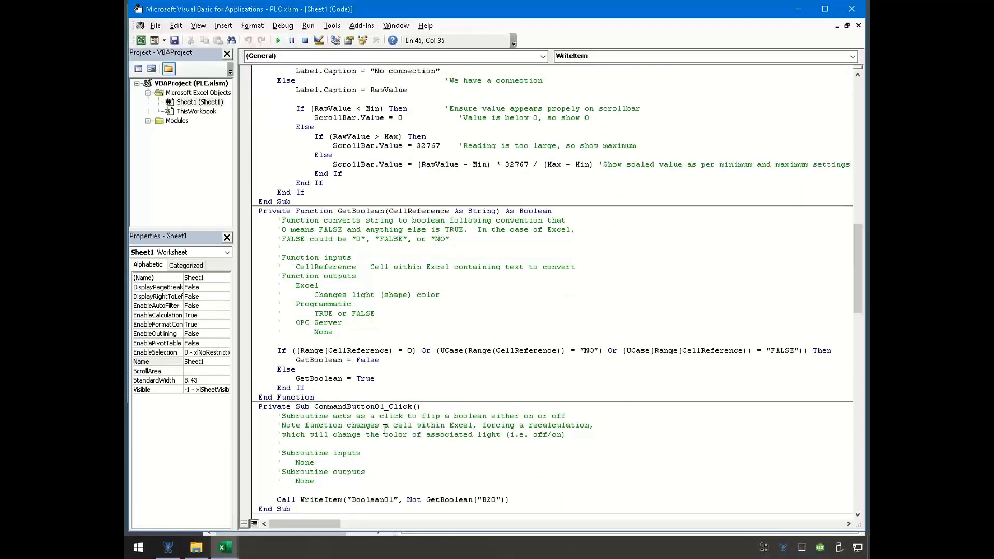
scroll(384, 430, "down", 4)
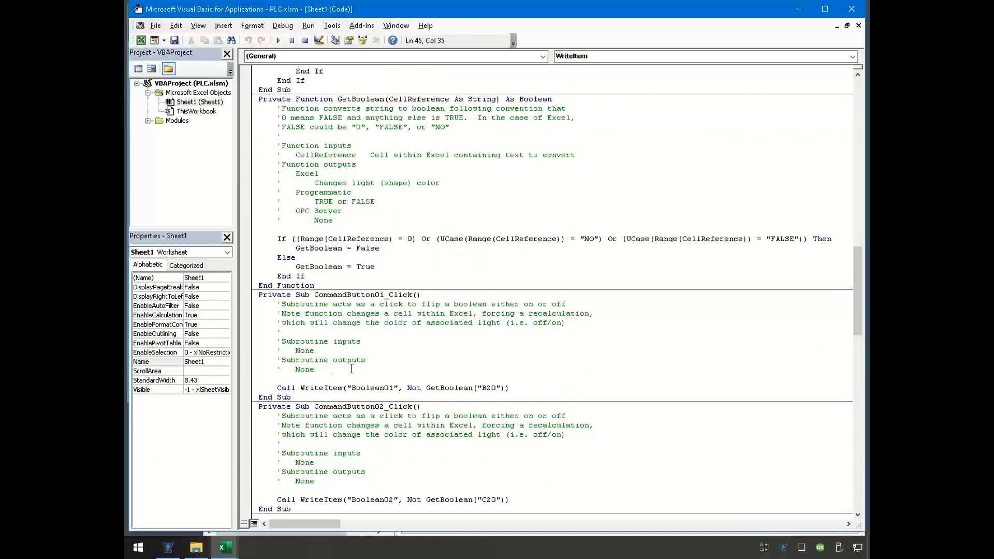
scroll(329, 378, "up", 6)
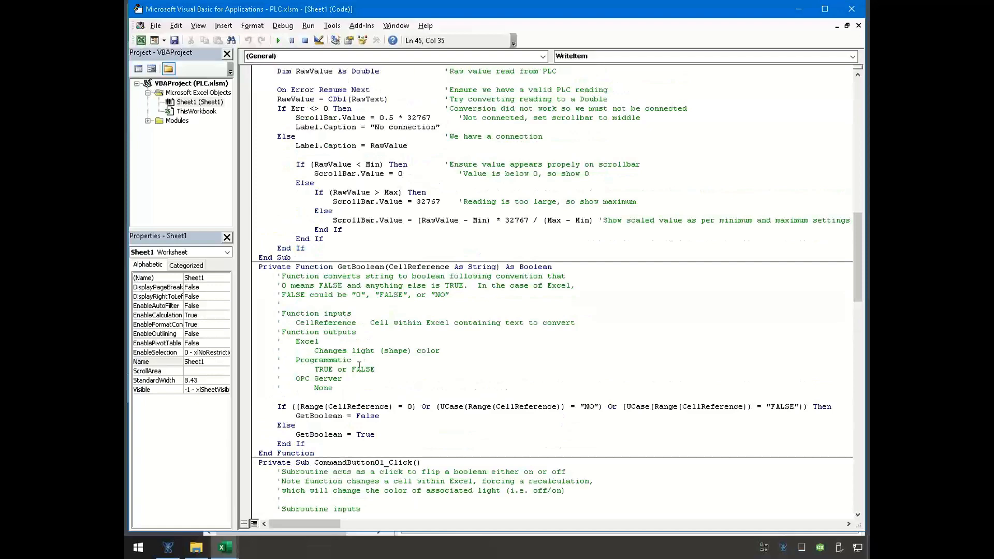
scroll(359, 365, "up", 8)
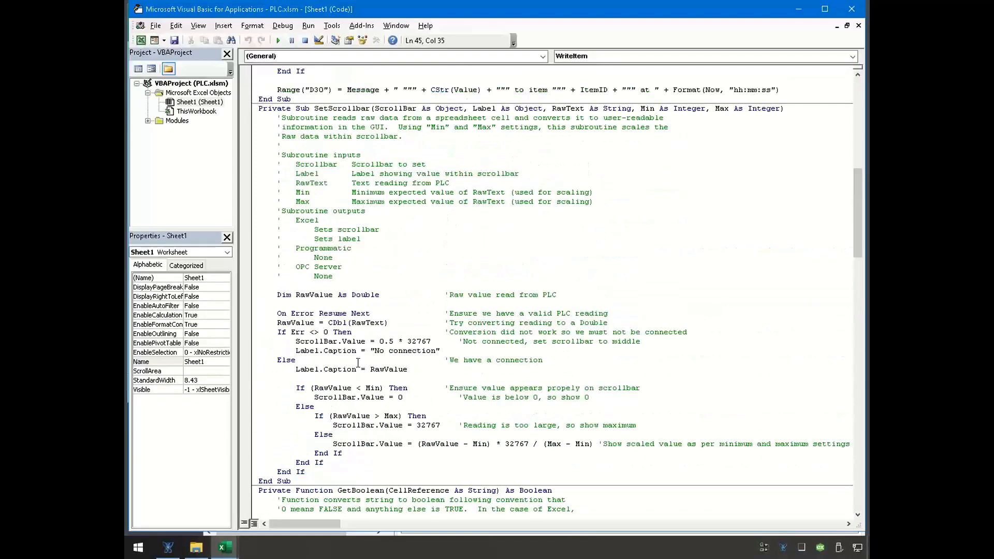
- Highlight the WriteItem subroutine's declaration and its full OpcExpert.WriteValue condition line for review
scroll(358, 352, "up", 12)
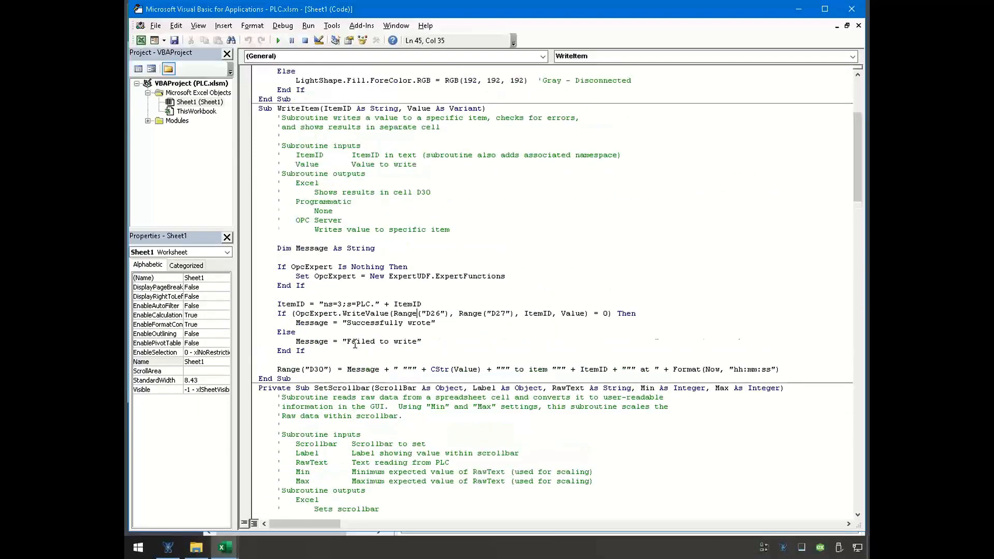
left_click_drag(279, 164, 498, 165)
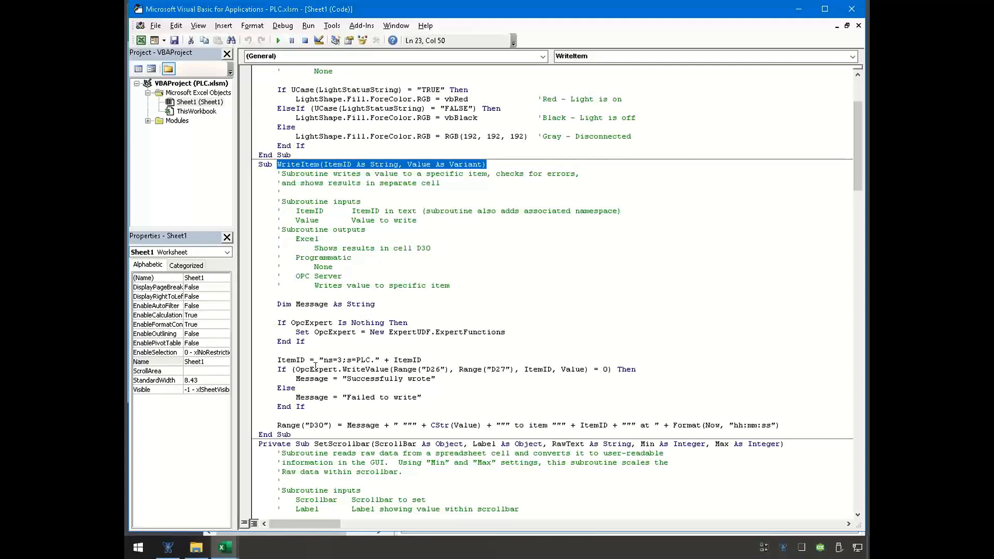
left_click_drag(296, 371, 637, 366)
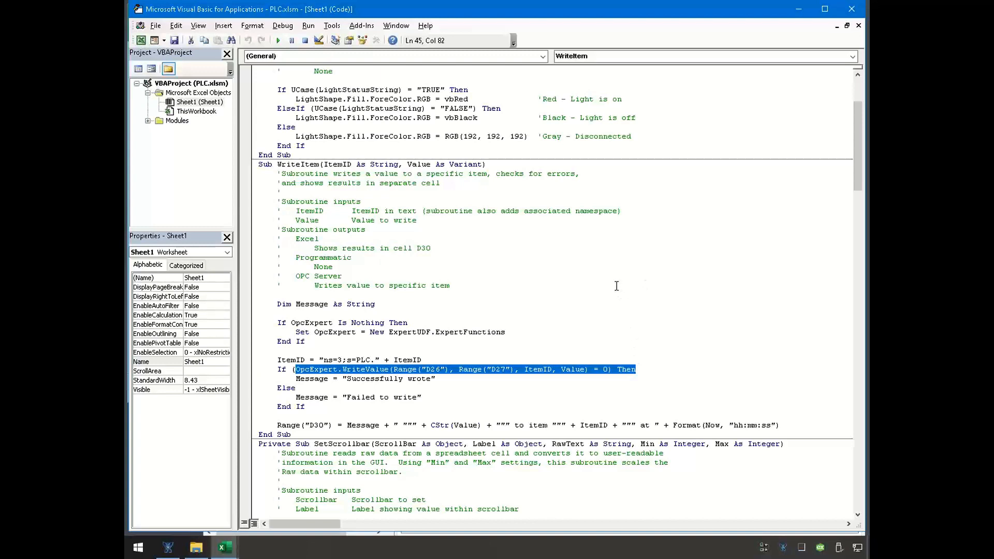
- Close the Visual Basic editor and close the recovered PLC workbook without saving its changes
left_click(849, 11)
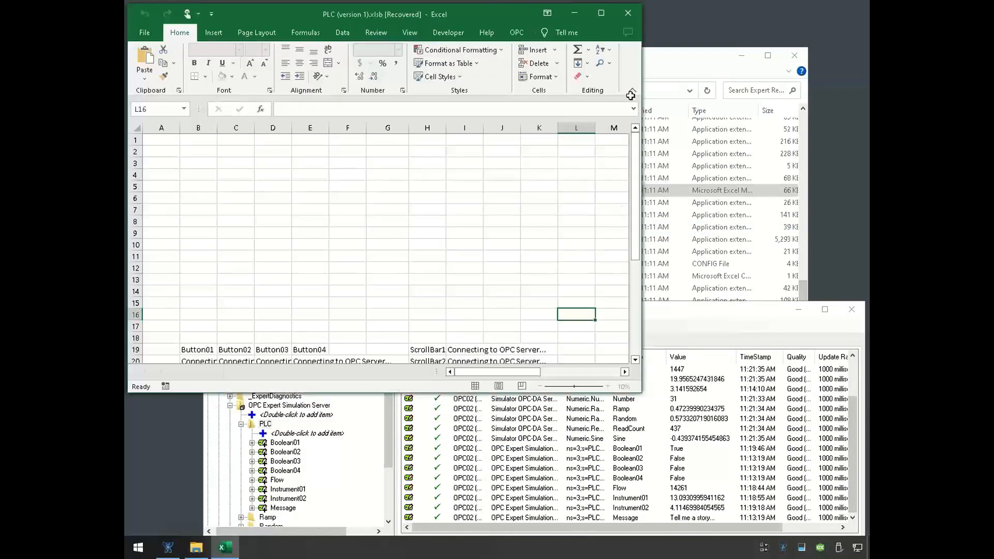
left_click(628, 13)
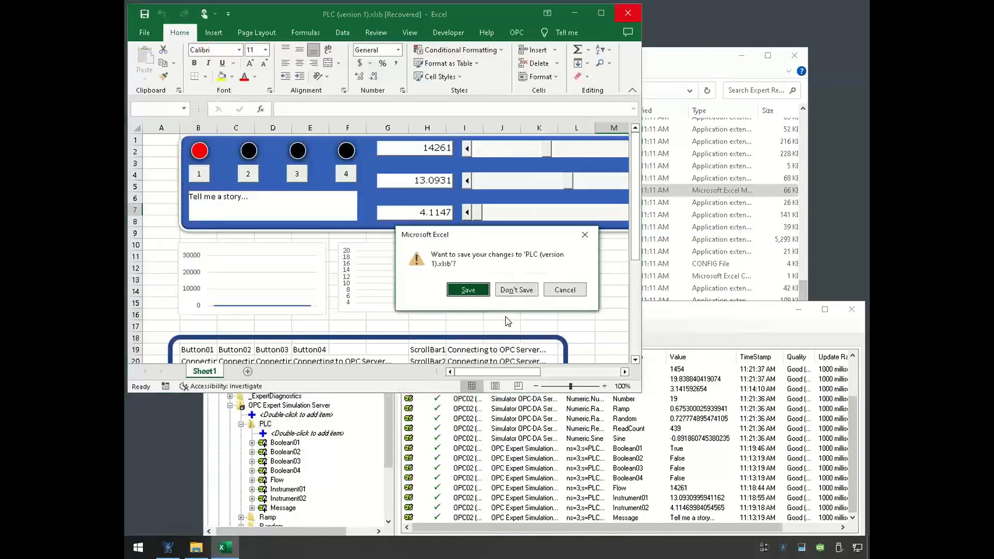
left_click(517, 290)
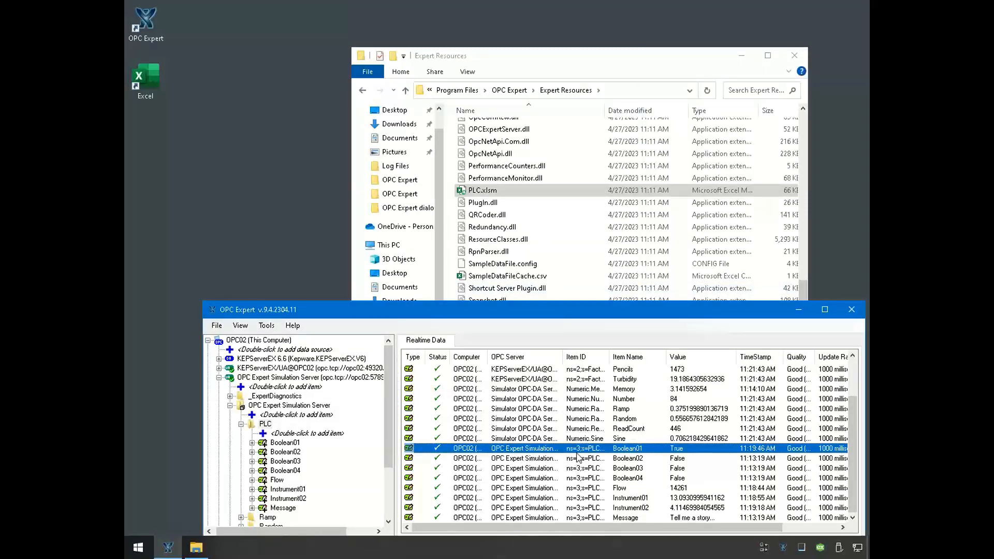
- Switch to OPC Expert and remove the PLC items from Boolean01 through Message from the realtime data list
key("shift+Down")
key("shift+Down")
key("shift+Down")
key("shift+Down")
key("shift+Down")
key("shift+Down")
key("shift+Down")
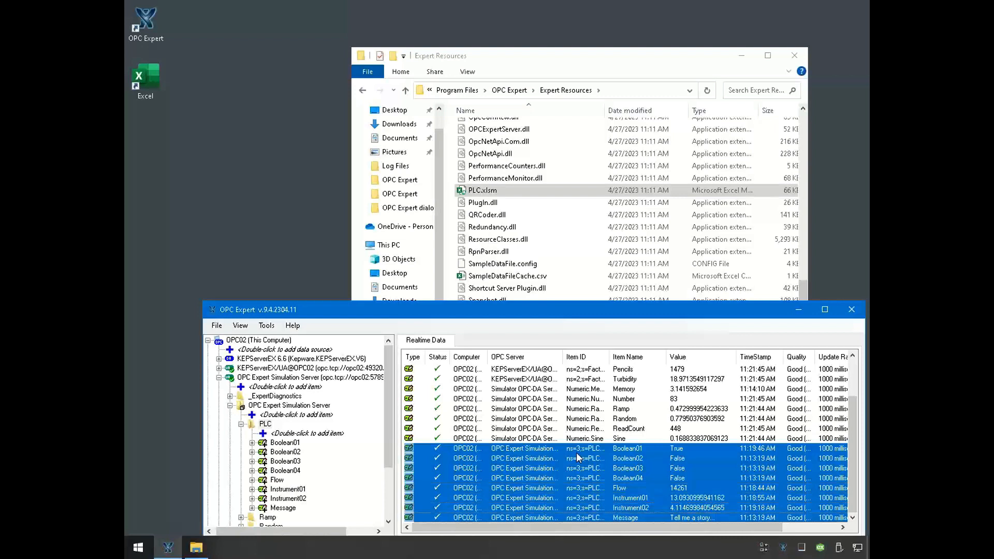
key("Delete")
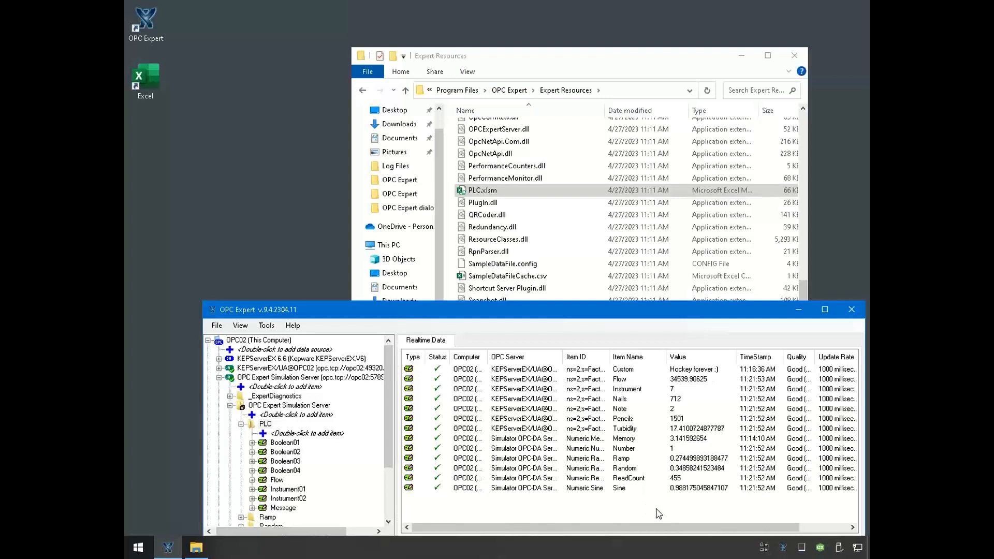
- Archive all remaining realtime items to a new CSV (Excel) archive named History, keeping the default file settings
left_click_drag(655, 510, 561, 374)
right_click(570, 396)
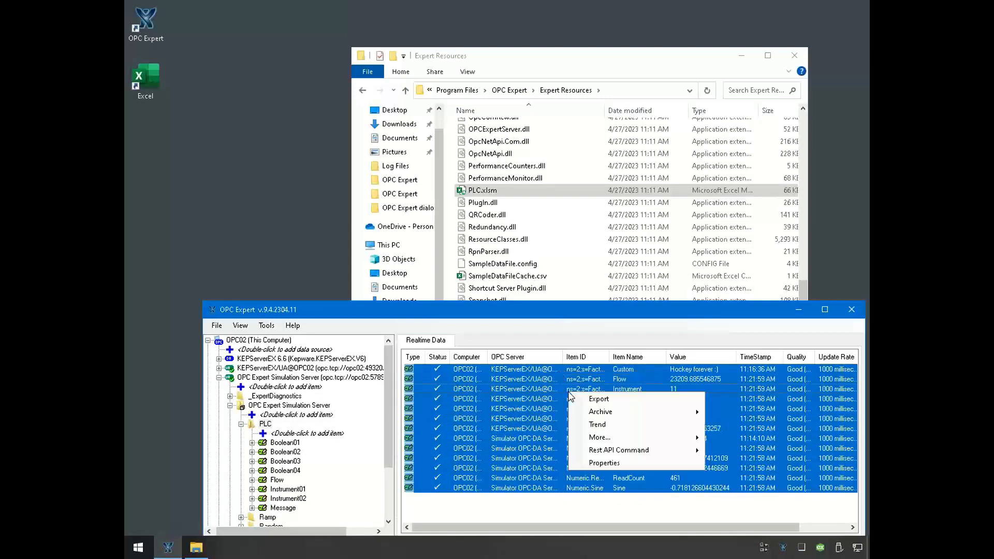
mouse_move(621, 413)
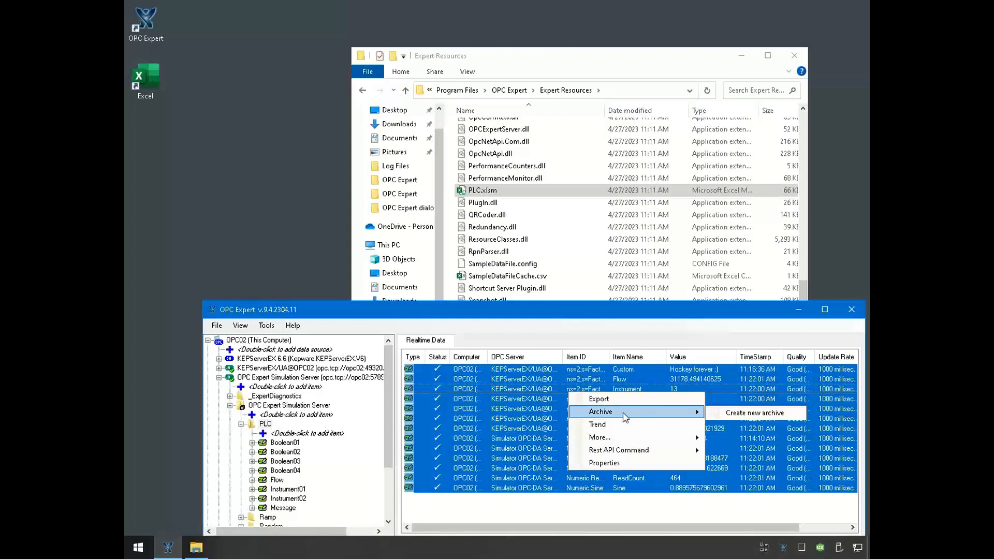
left_click(714, 414)
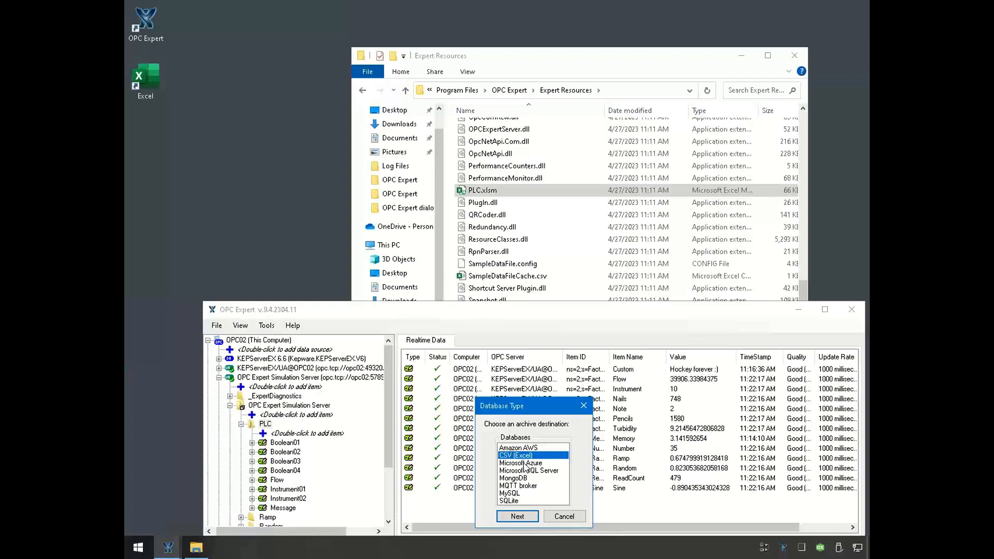
left_click(523, 517)
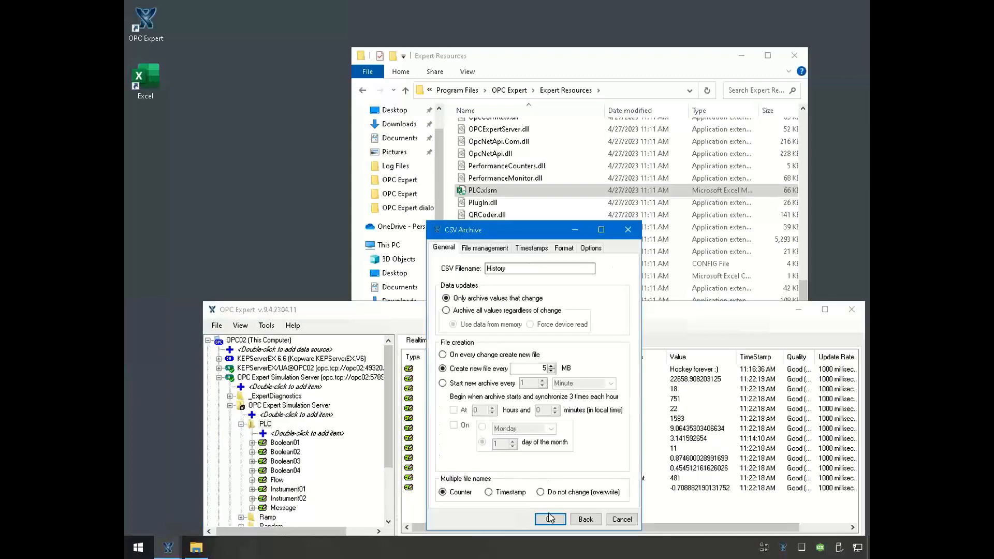
left_click(550, 518)
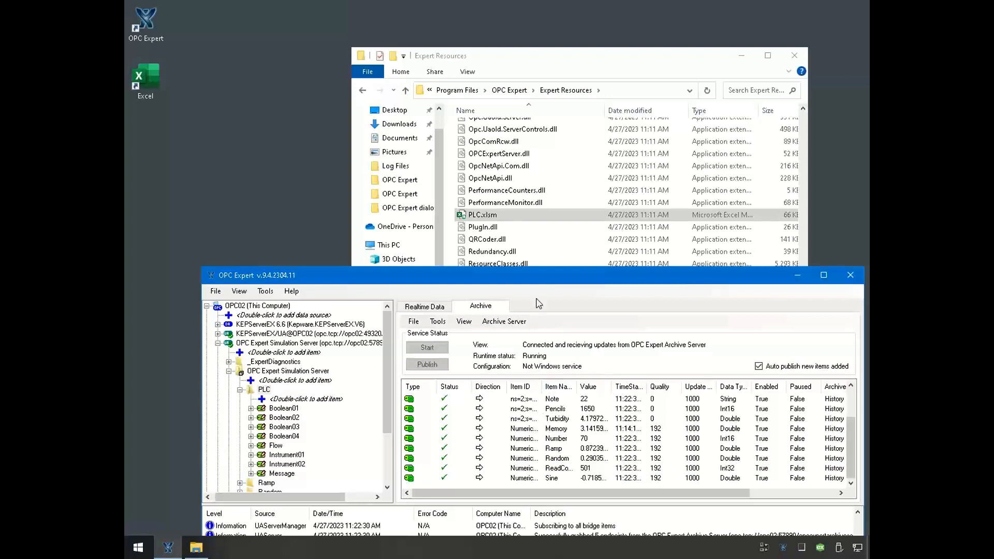
- Shrink the OPC Expert window to uncover the desktop, and start Excel with a blank workbook
left_click_drag(542, 268, 543, 330)
left_click(221, 135)
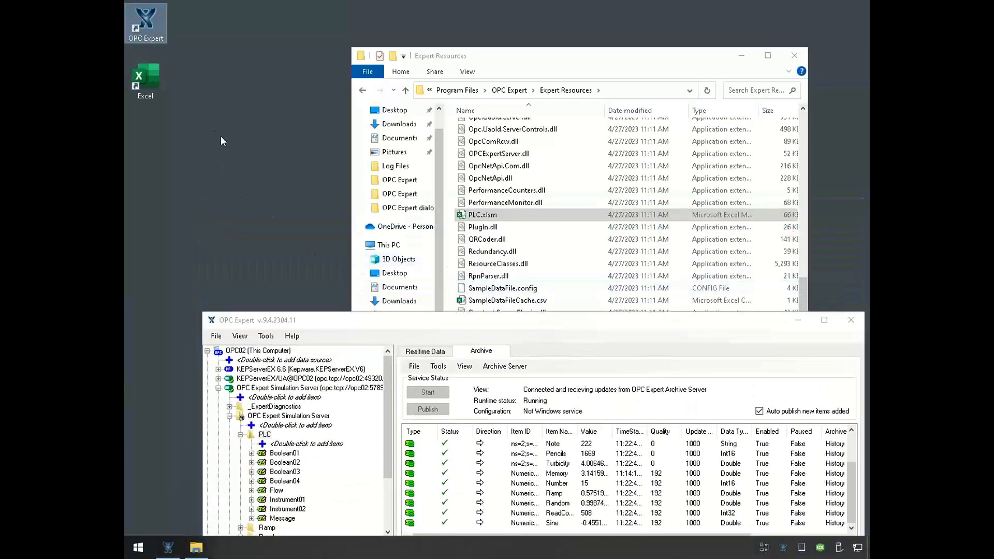
double_click(152, 81)
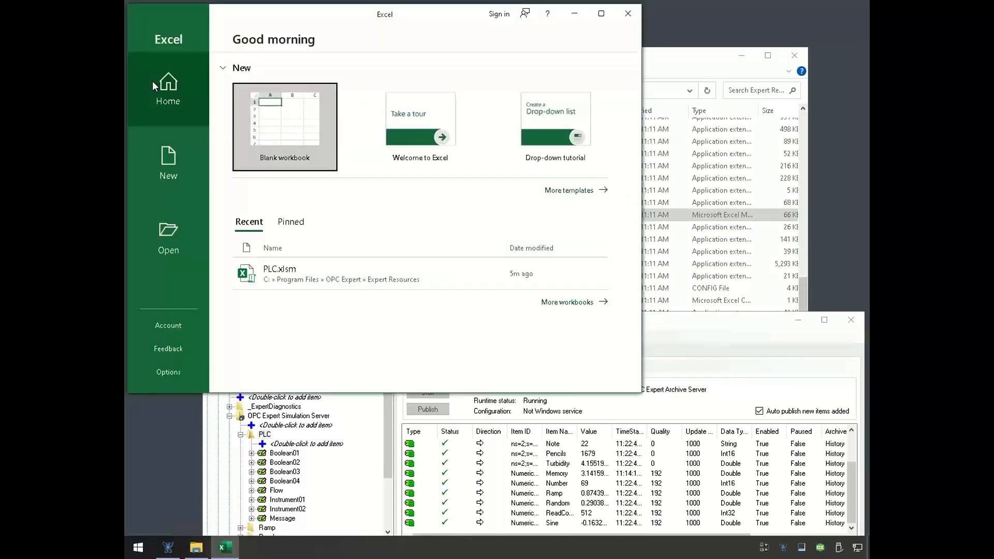
left_click(307, 109)
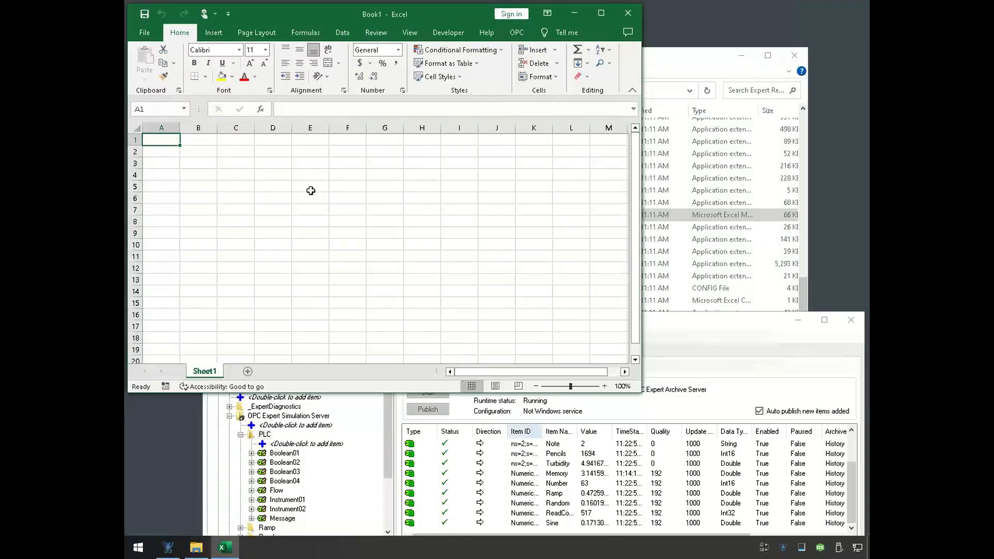
- Insert the OPC status check at A1 of the blank sheet and inspect the formula in cell A5
left_click(517, 33)
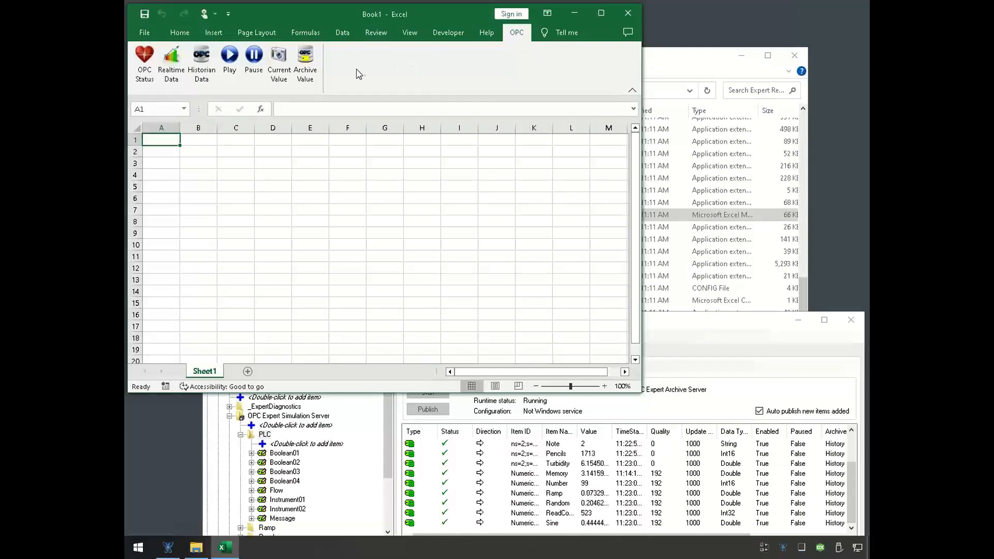
left_click(146, 75)
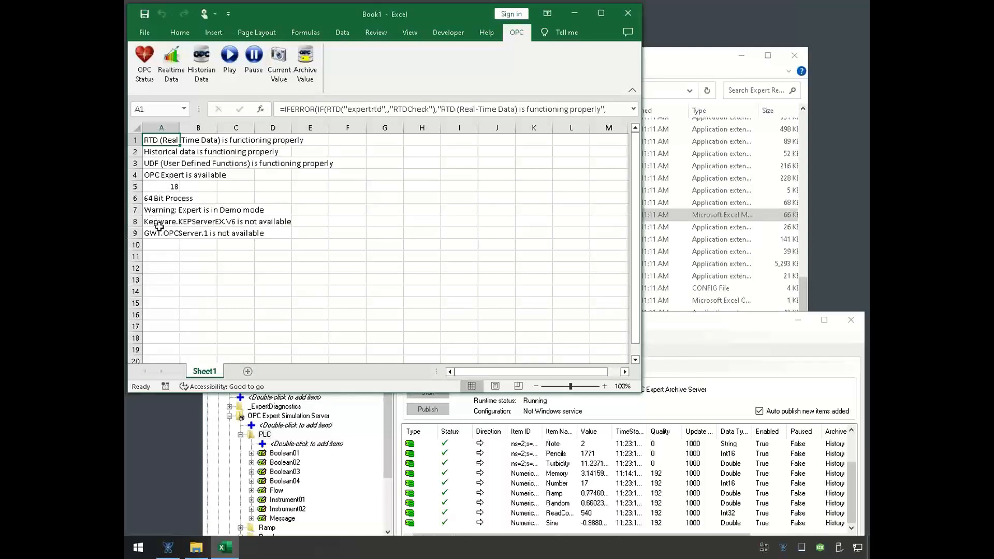
left_click(176, 189)
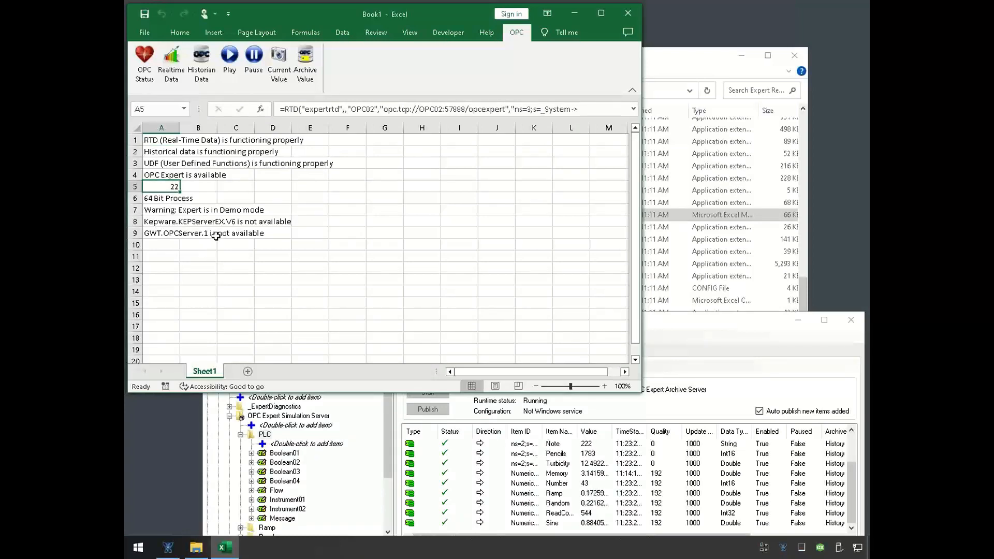
- Clear the OPC status check from the whole sheet and reselect cell A1
left_click(138, 127)
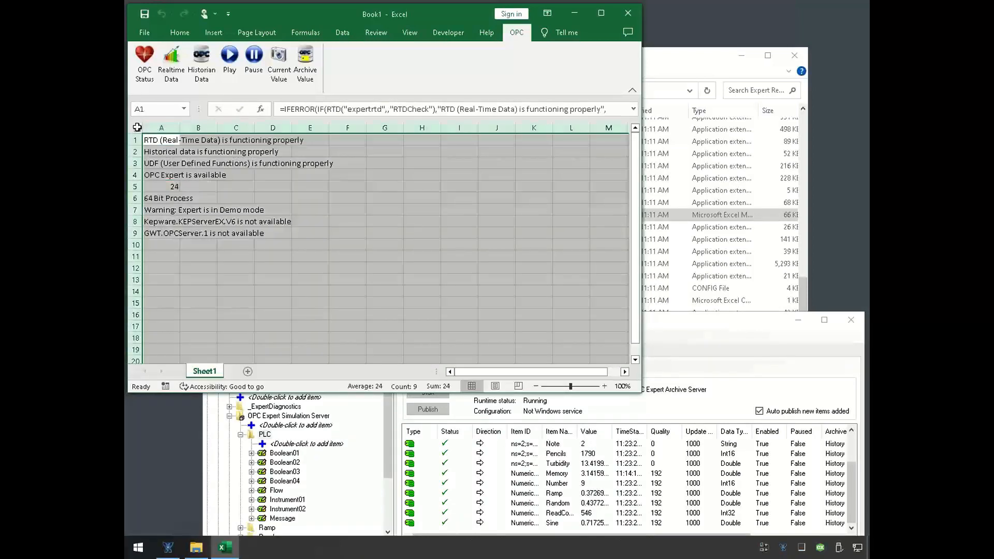
key("Delete")
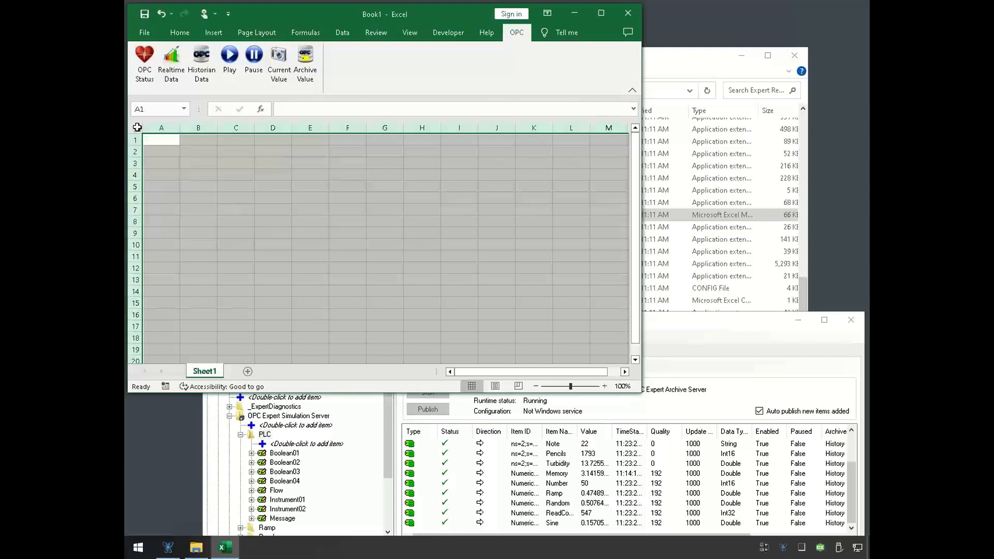
left_click(164, 141)
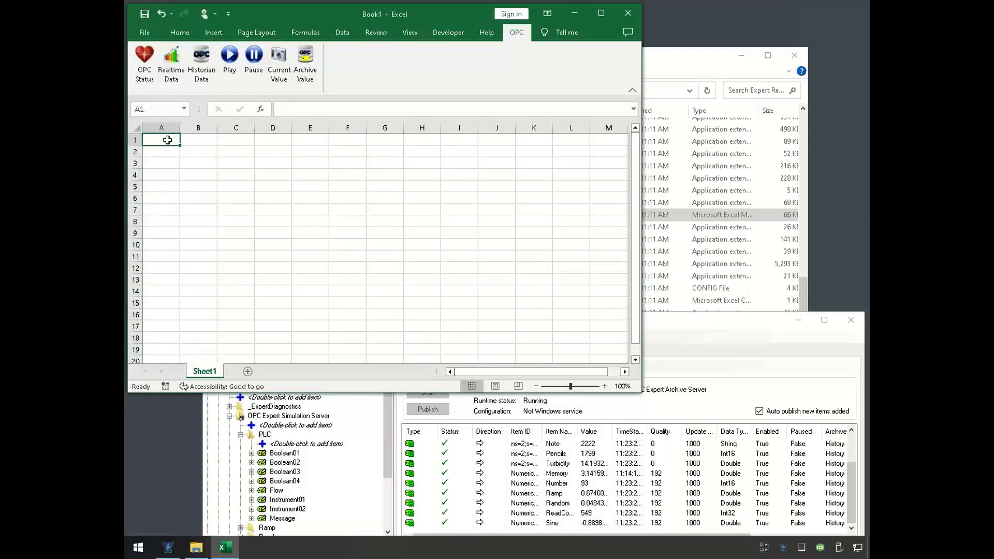
- Start a Historian Data query and add the archived Ramp and Random items from OPC Expert to it
left_click(203, 72)
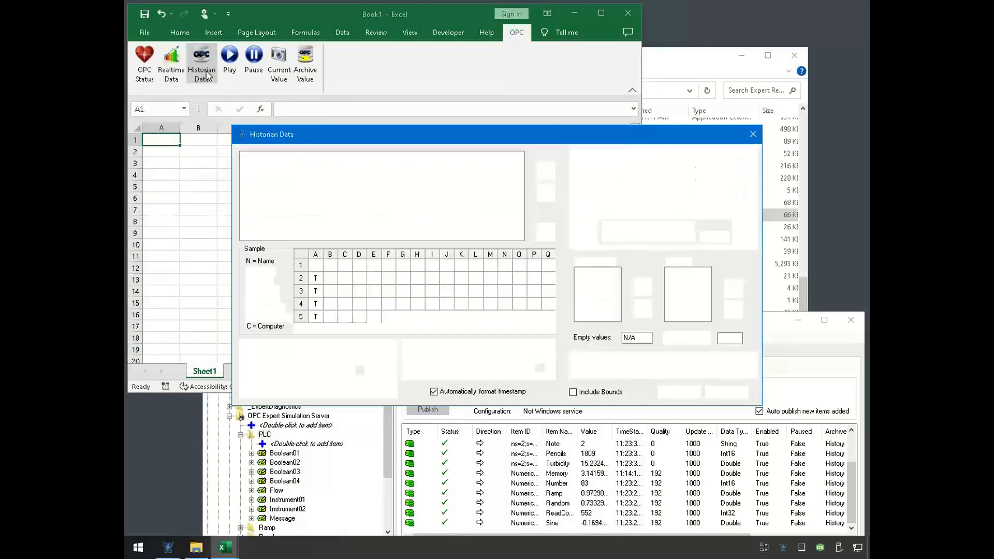
left_click_drag(340, 141, 240, 168)
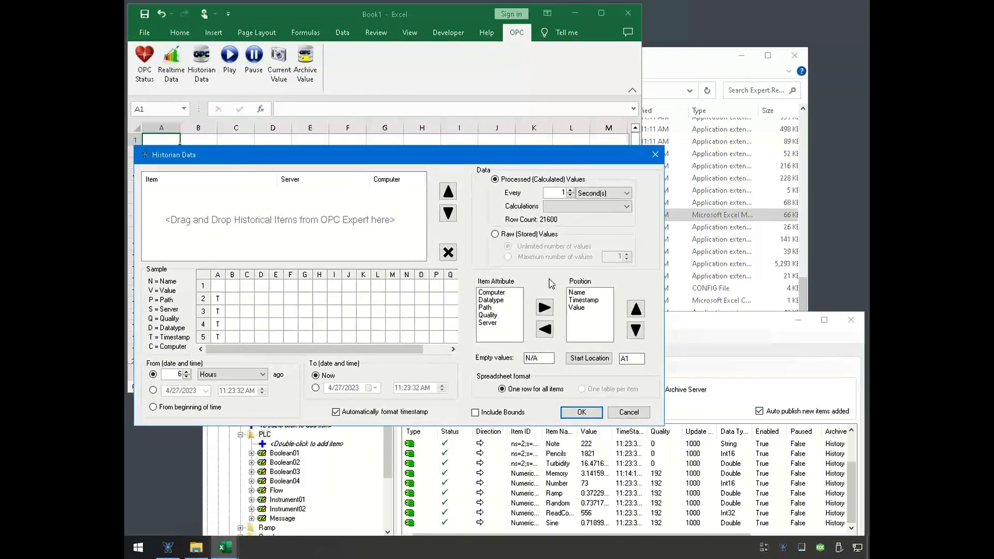
left_click(715, 321)
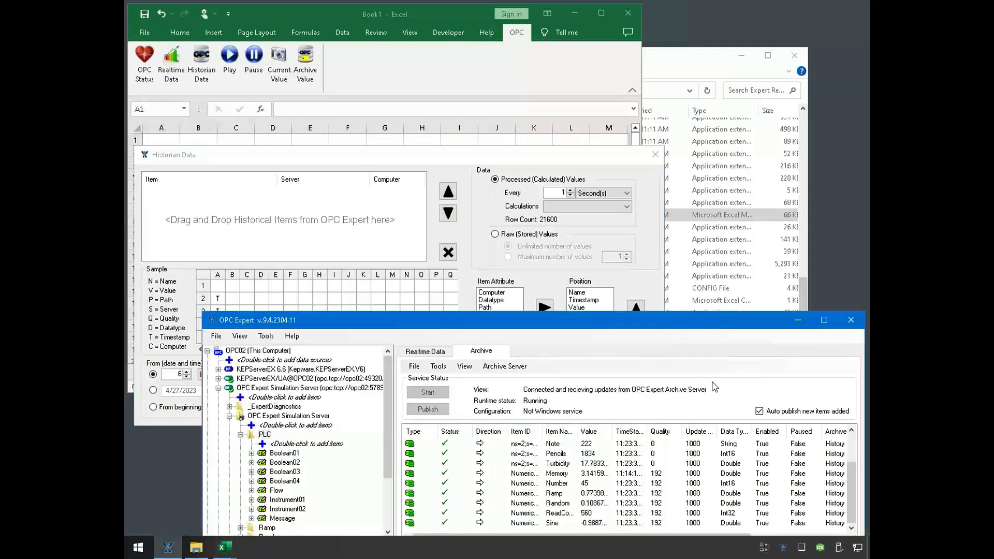
left_click(554, 503)
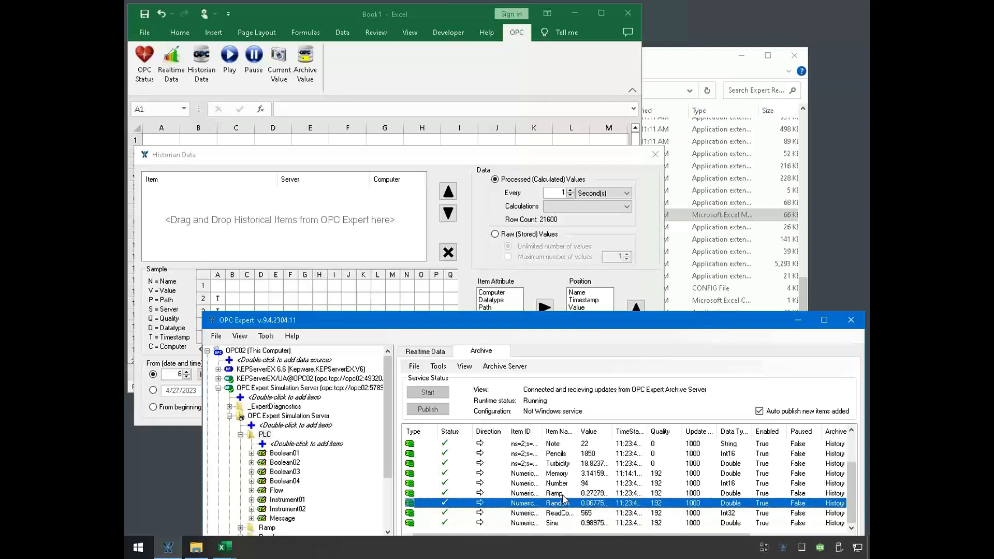
left_click(563, 494, "shift")
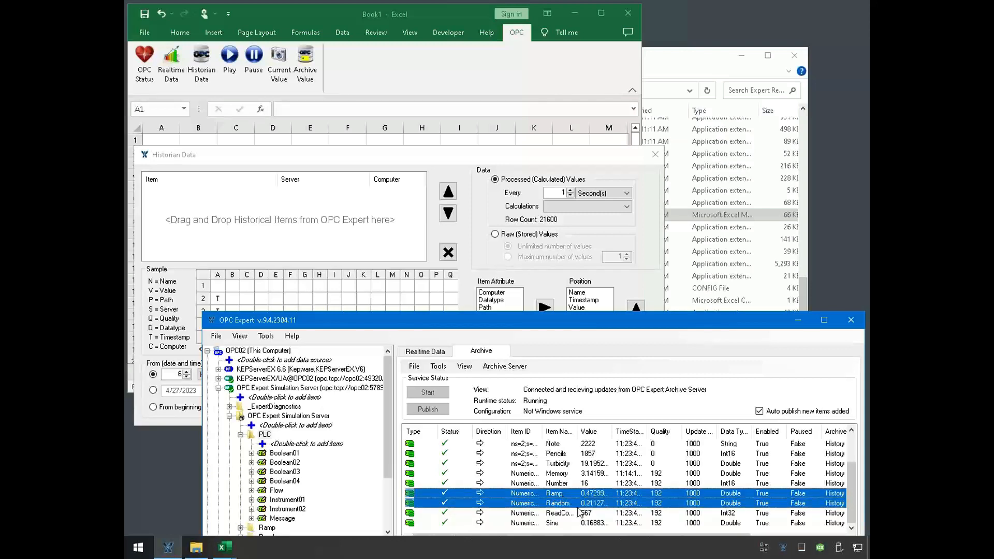
left_click_drag(575, 505, 324, 230)
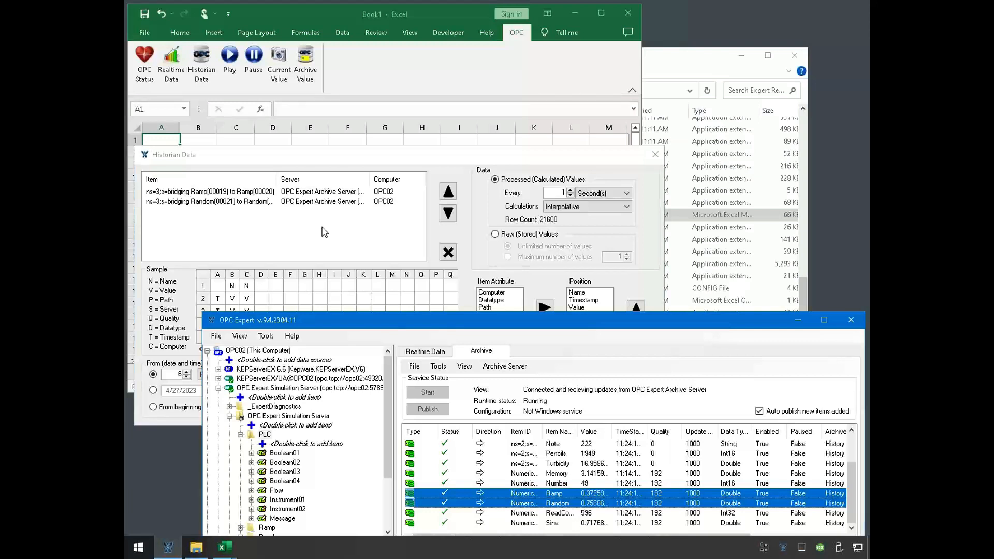
- Set the historian query to start 1 minute ago and insert the interpolated one-second values at A1
left_click(321, 231)
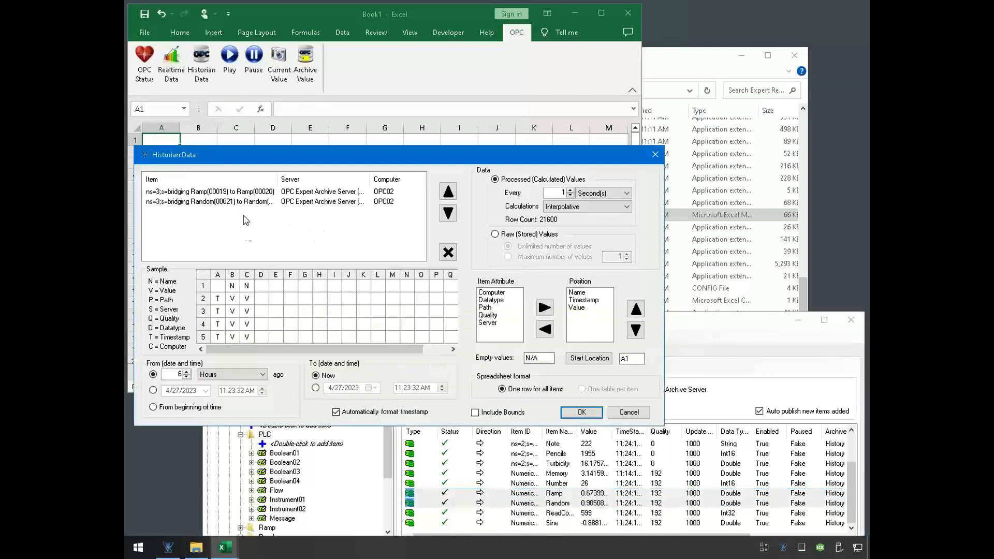
left_click(187, 378)
left_click(187, 378)
left_click(188, 378)
left_click(263, 375)
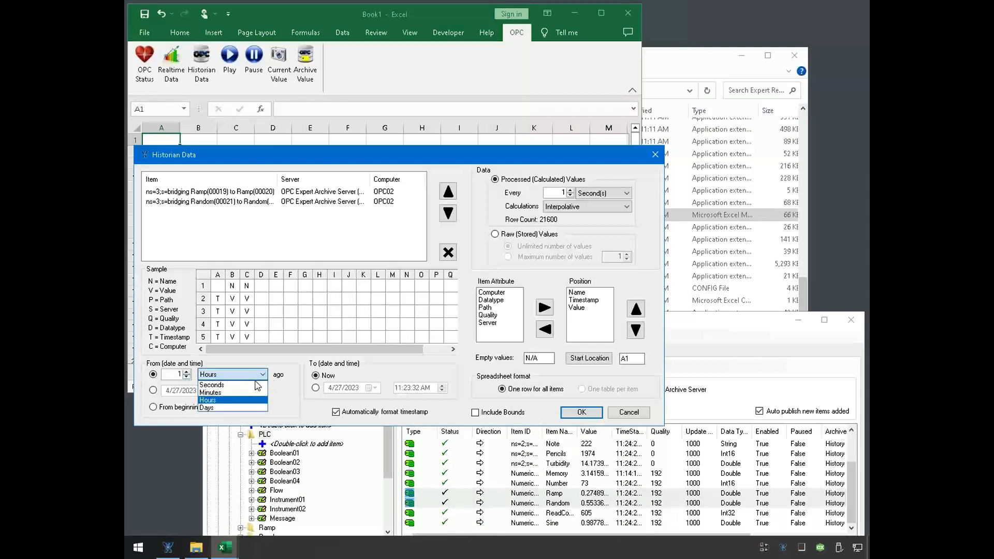
left_click(238, 392)
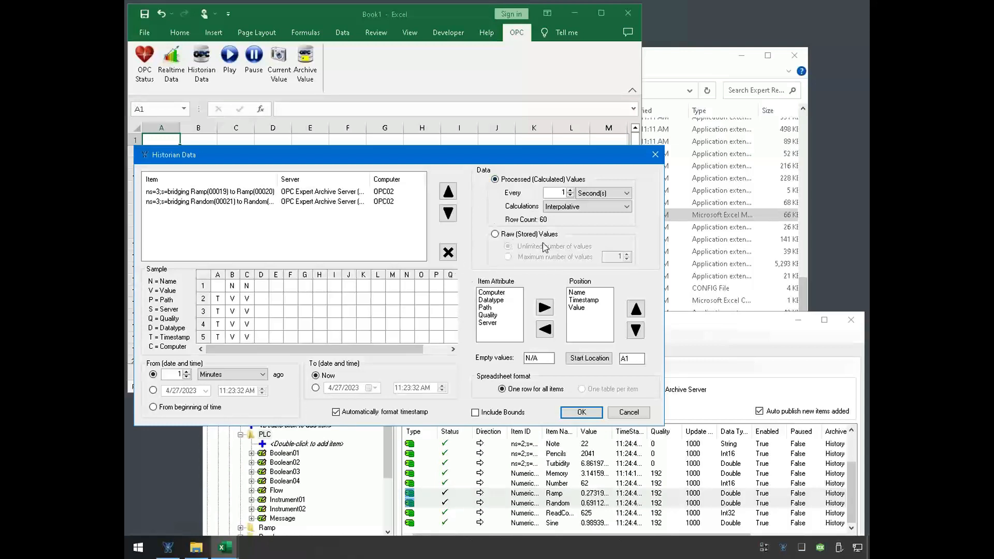
left_click(590, 415)
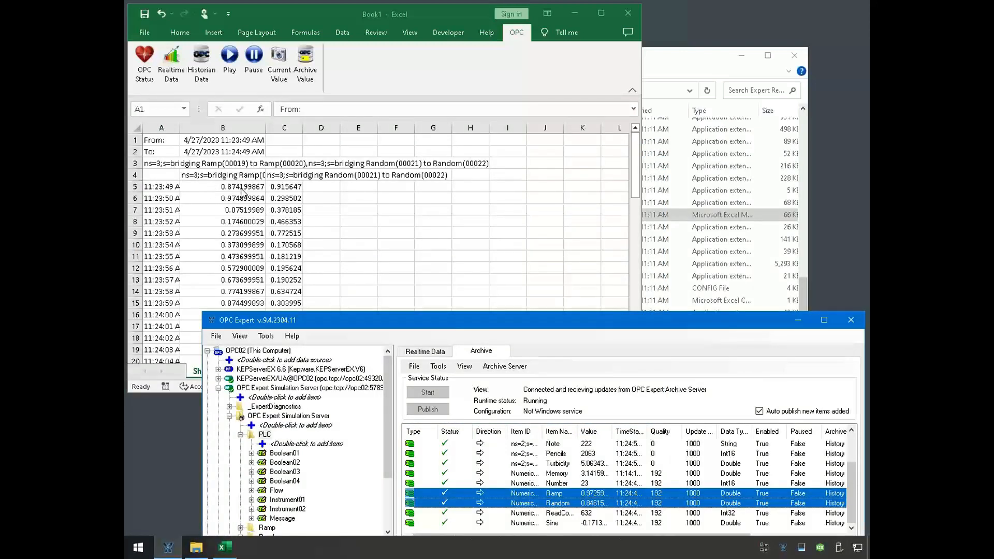
- Examine the ExpertProcessed formula in B5 and the From and To times in B1 and B2
left_click(240, 190)
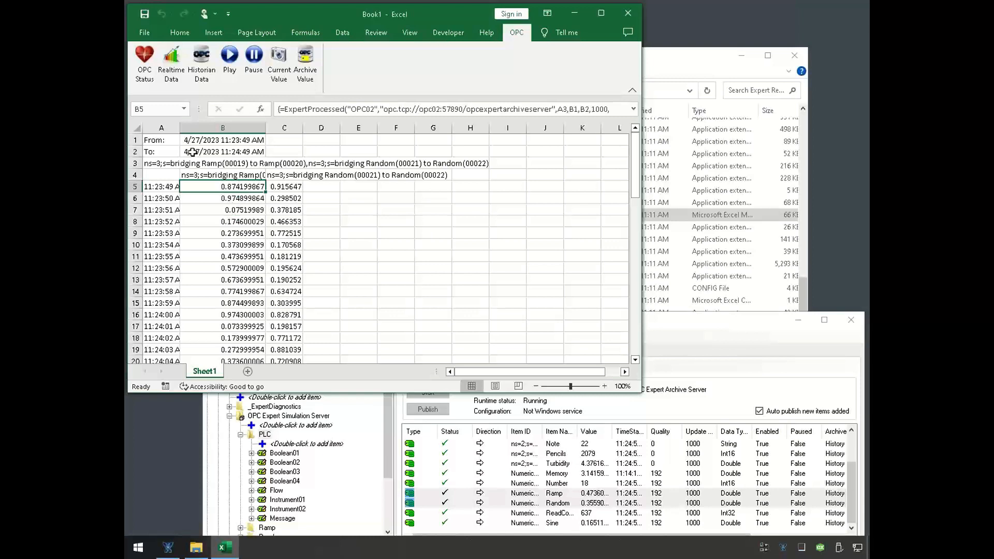
left_click(227, 141)
left_click(231, 151)
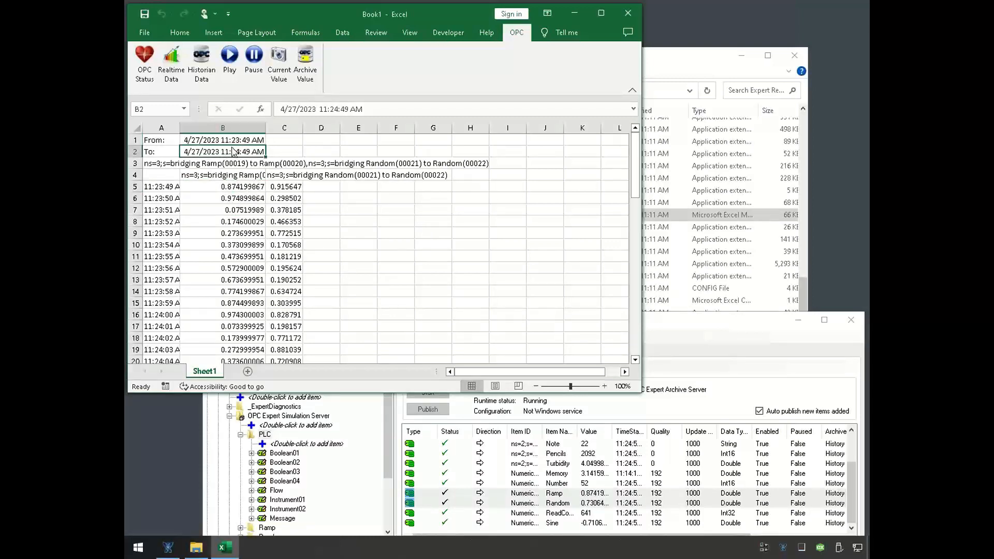
left_click(239, 140)
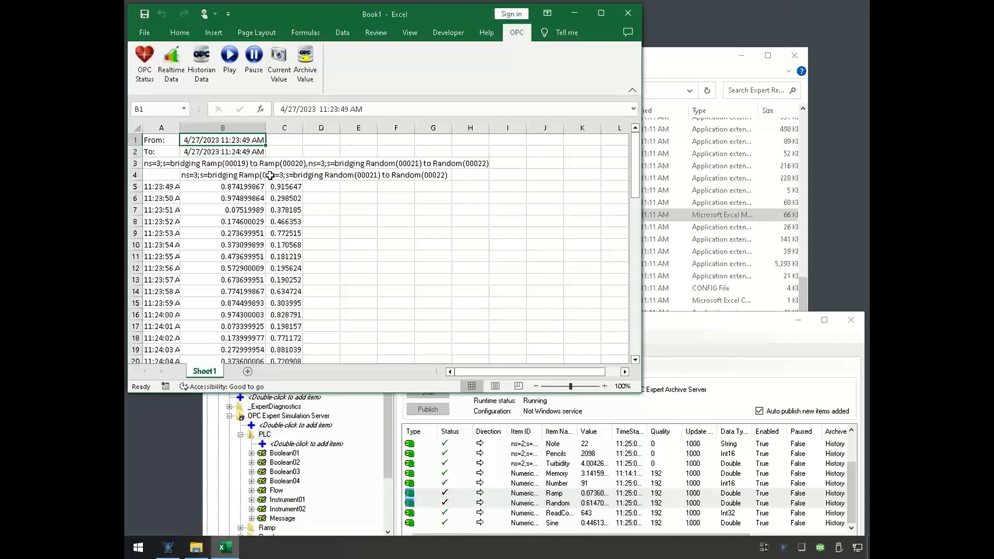
left_click(237, 151)
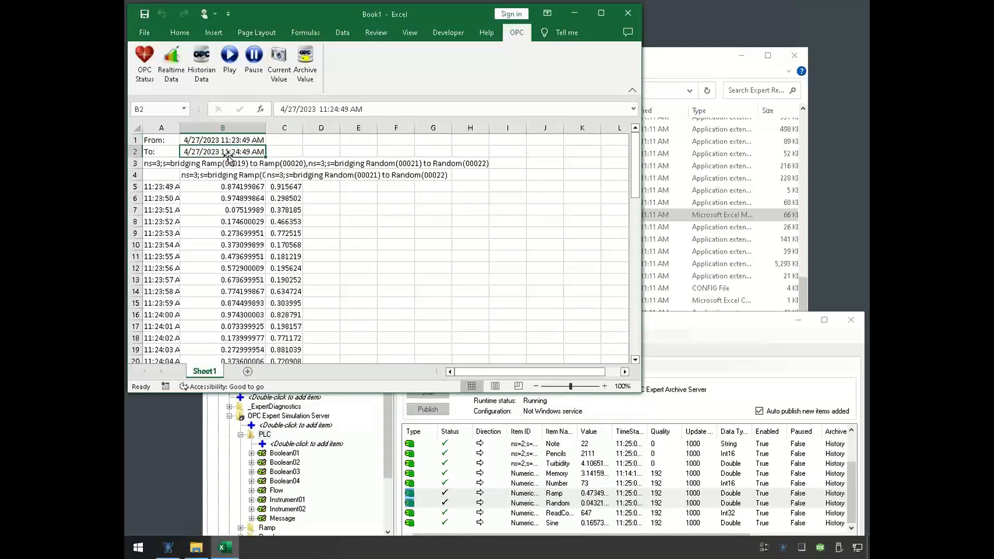
left_click(243, 187)
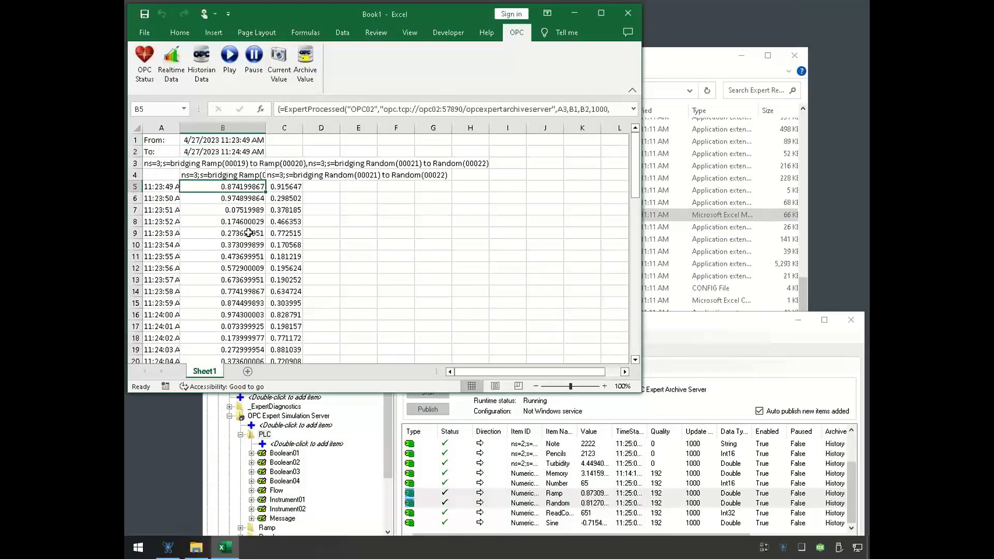
scroll(245, 244, "down", 10)
scroll(245, 244, "down", 9)
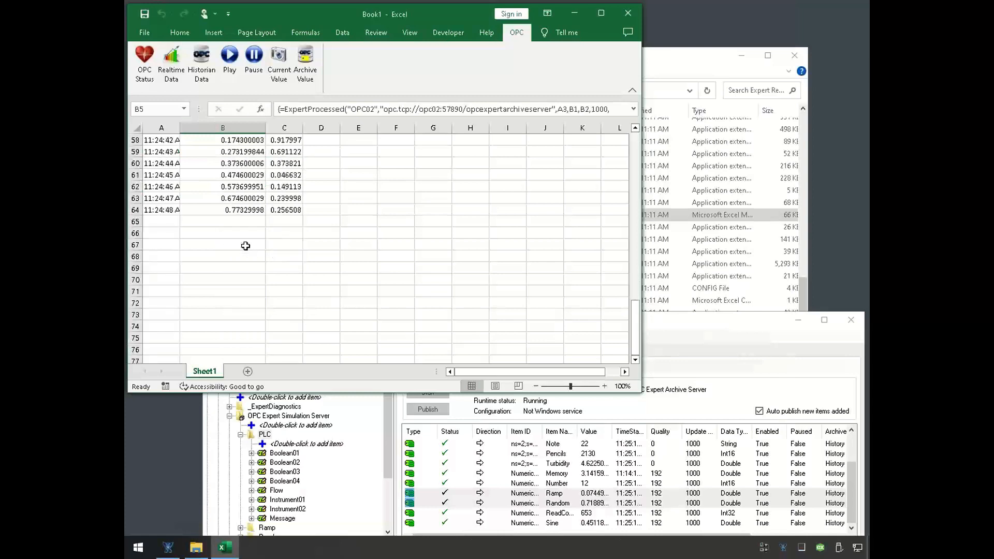
left_click(280, 210, "shift")
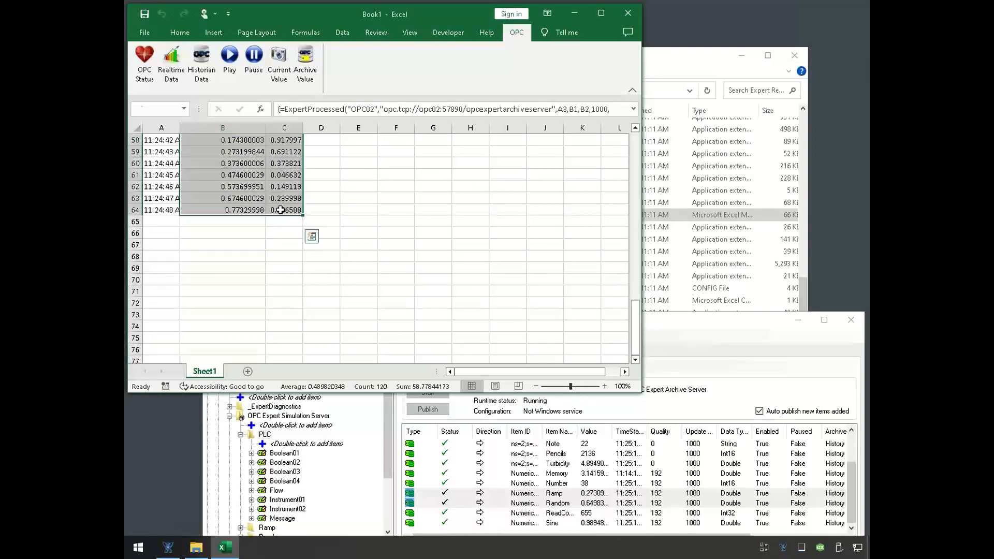
right_click(281, 210)
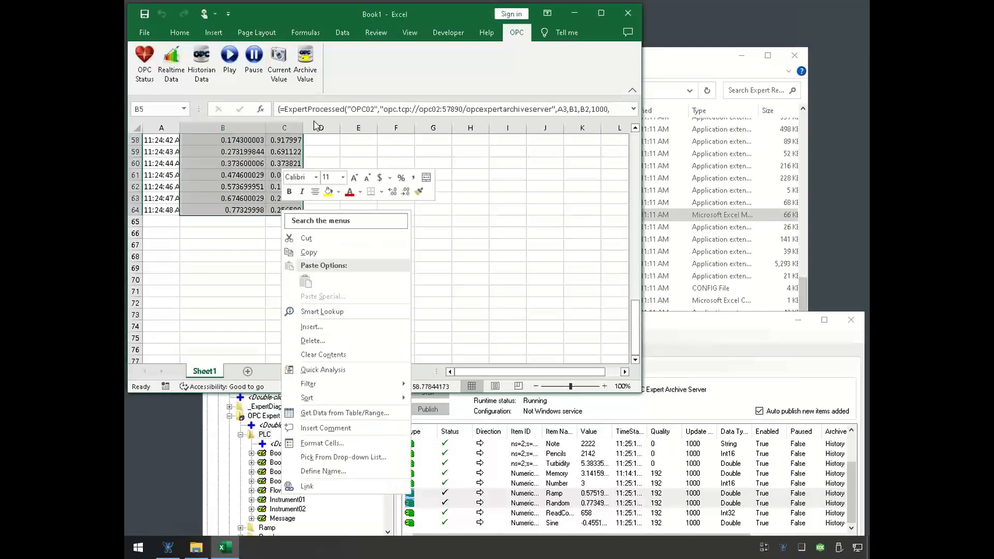
scroll(230, 191, "up", 12)
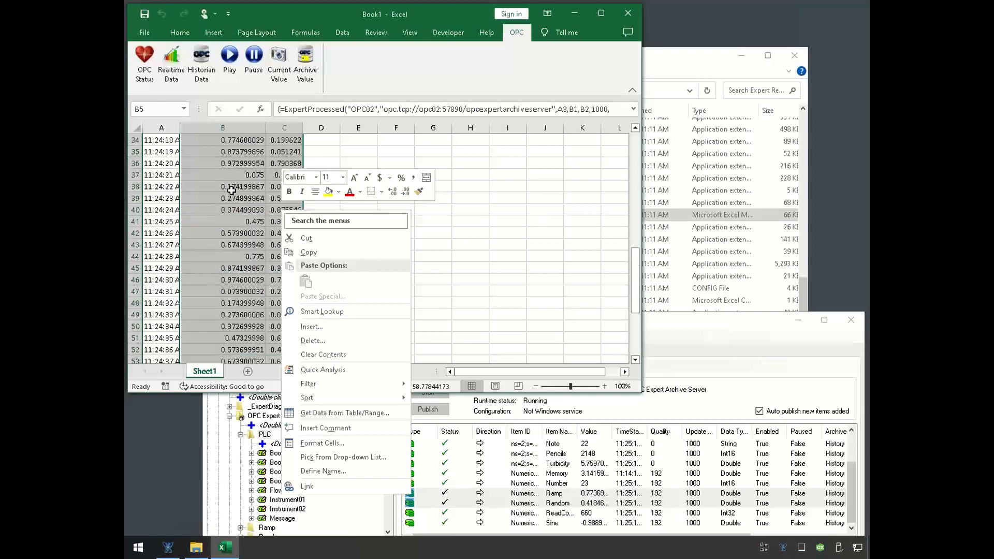
scroll(230, 191, "up", 1)
left_click(246, 148)
left_click(247, 149)
scroll(217, 223, "up", 4)
scroll(218, 224, "up", 1)
- Insert a basic 2-D line chart of the Ramp and Random history values in B5:C64
left_click(248, 155)
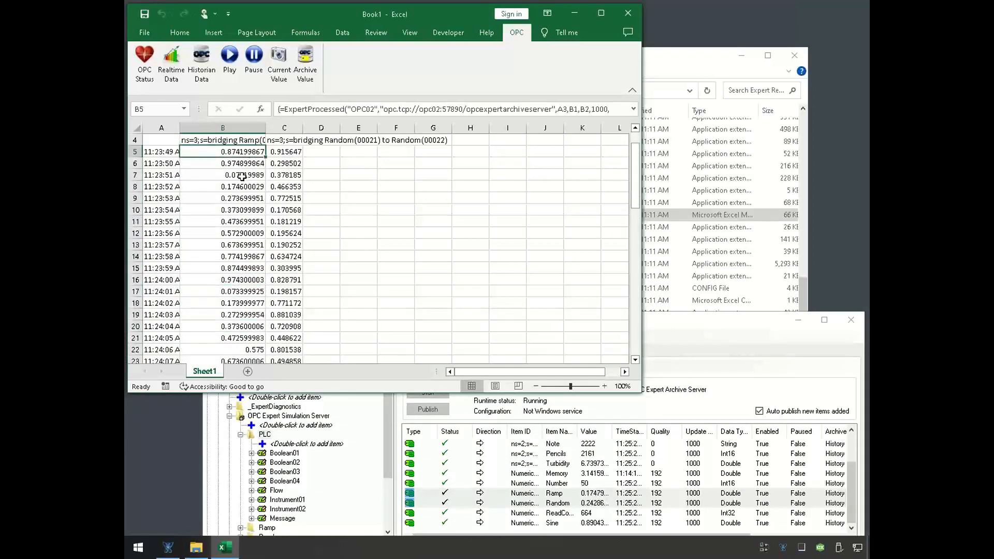
scroll(241, 207, "down", 20)
scroll(299, 202, "up", 12)
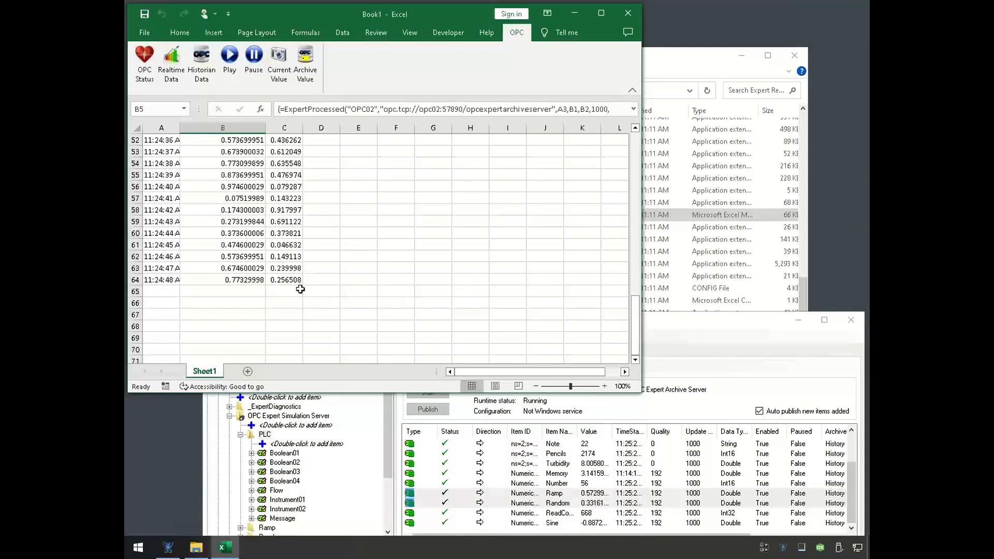
left_click(286, 278, "shift")
scroll(287, 275, "up", 17)
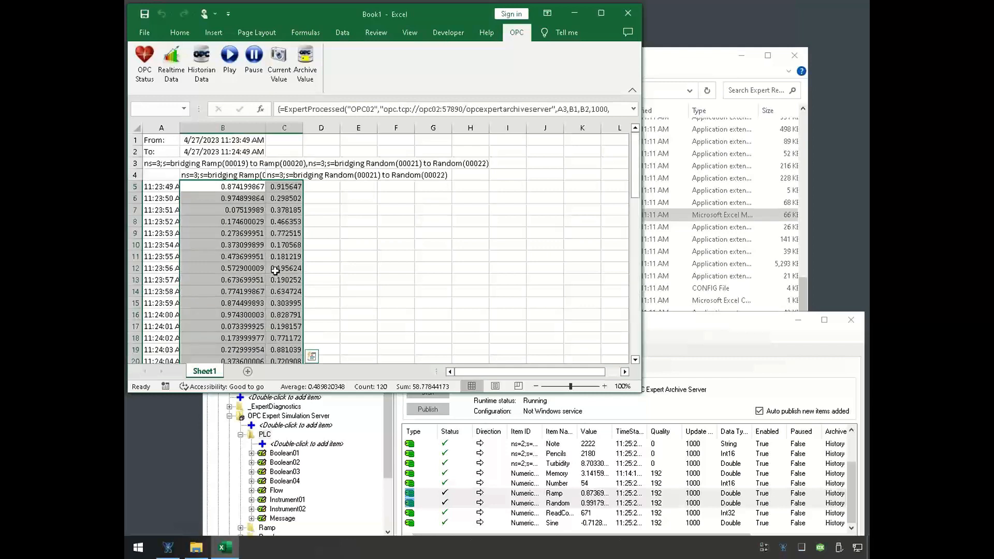
left_click(213, 33)
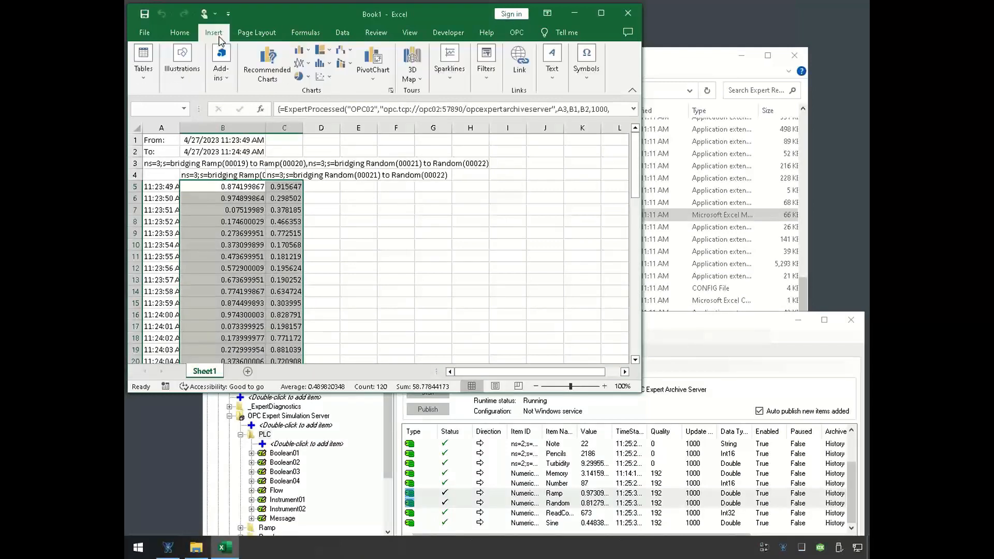
left_click(301, 62)
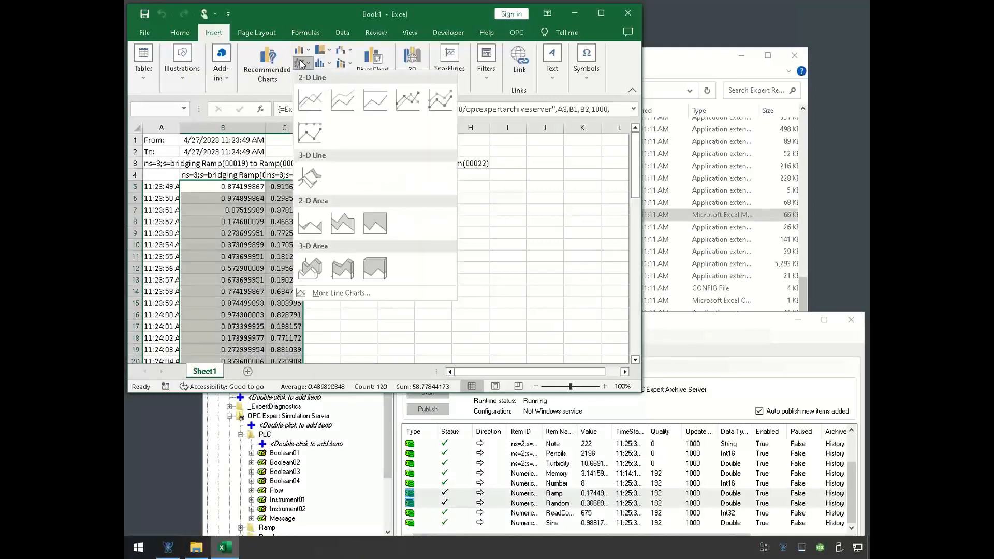
left_click(310, 100)
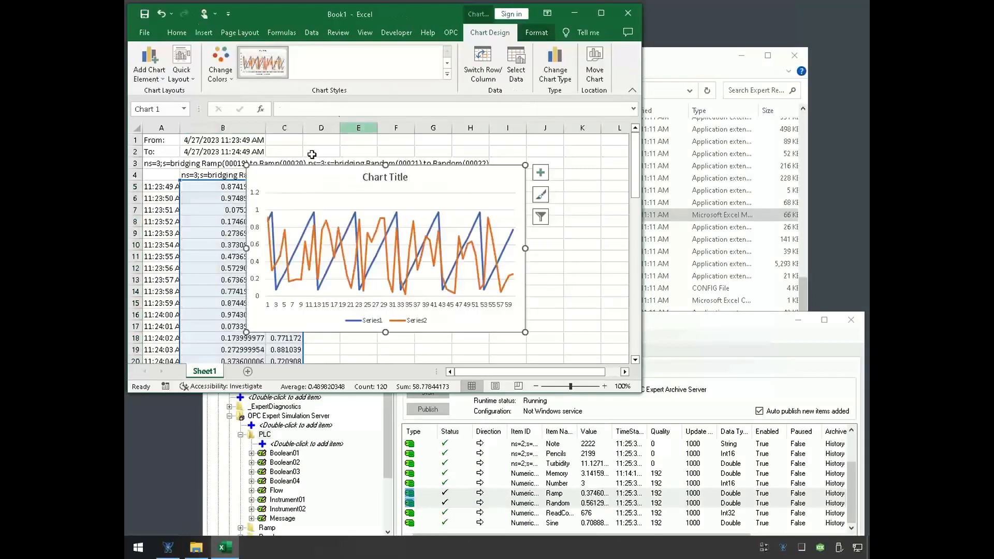
- Widen the Excel window and move the chart clear of the data columns, starting around column G
left_click_drag(333, 177, 394, 191)
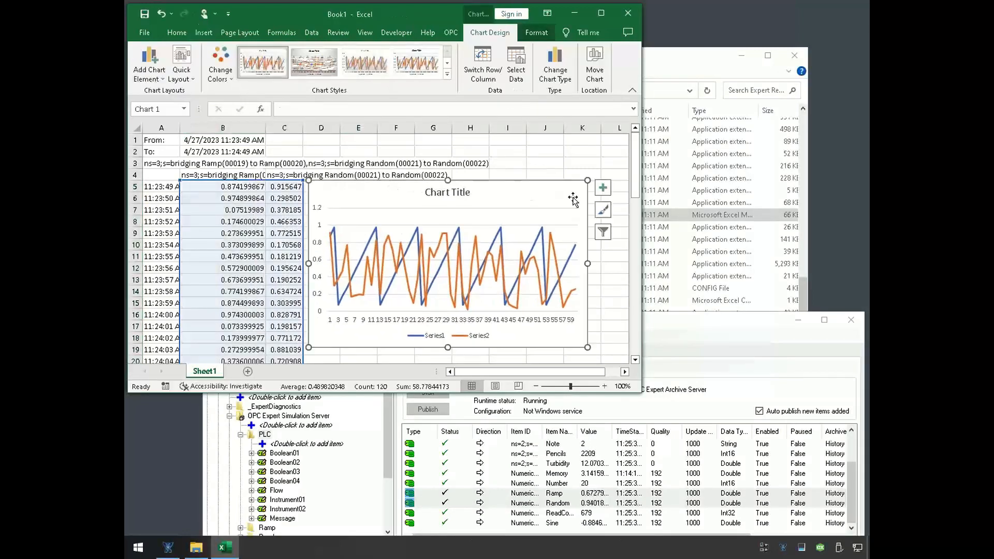
left_click_drag(642, 231, 801, 219)
left_click_drag(514, 203, 625, 207)
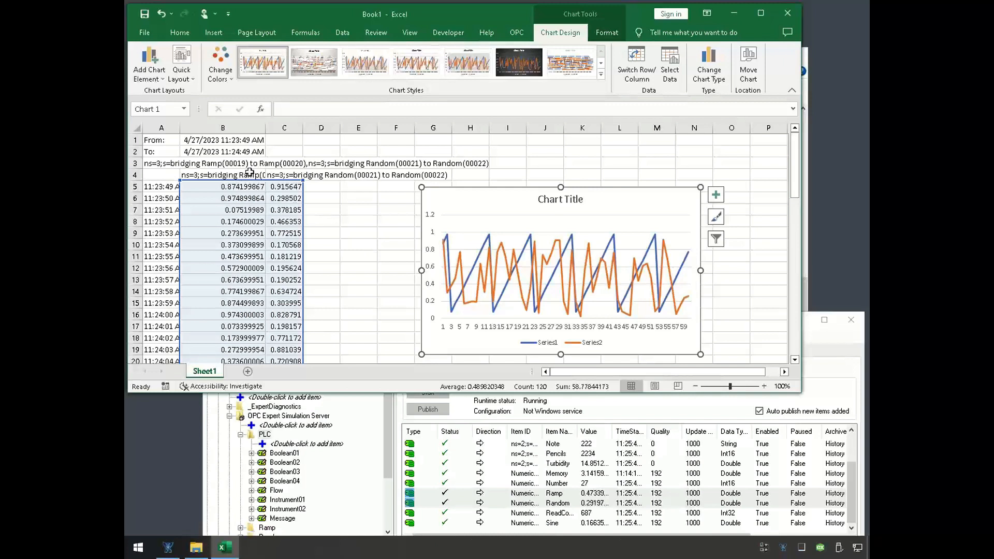
- Replace the To time in B2 with the formula =now()
left_click(239, 222)
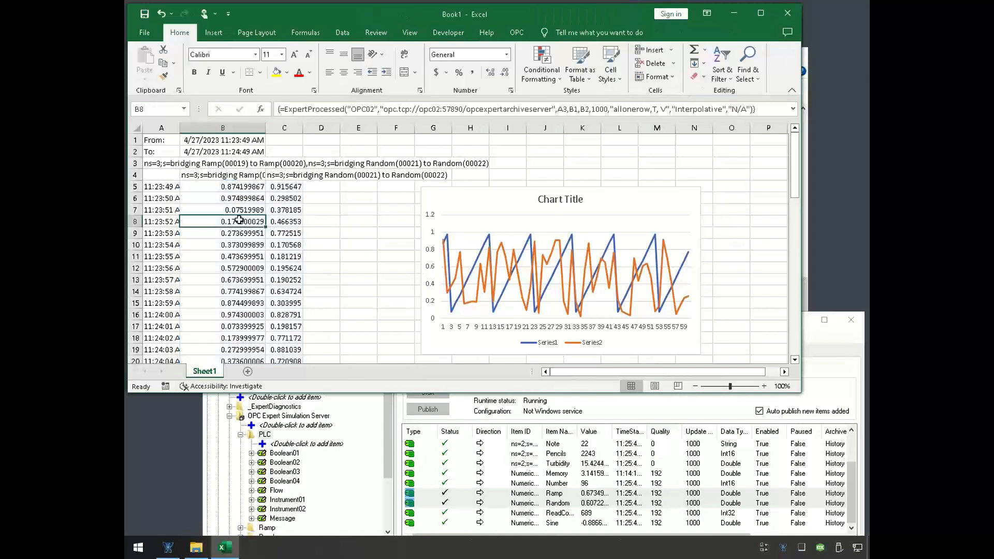
left_click(211, 152)
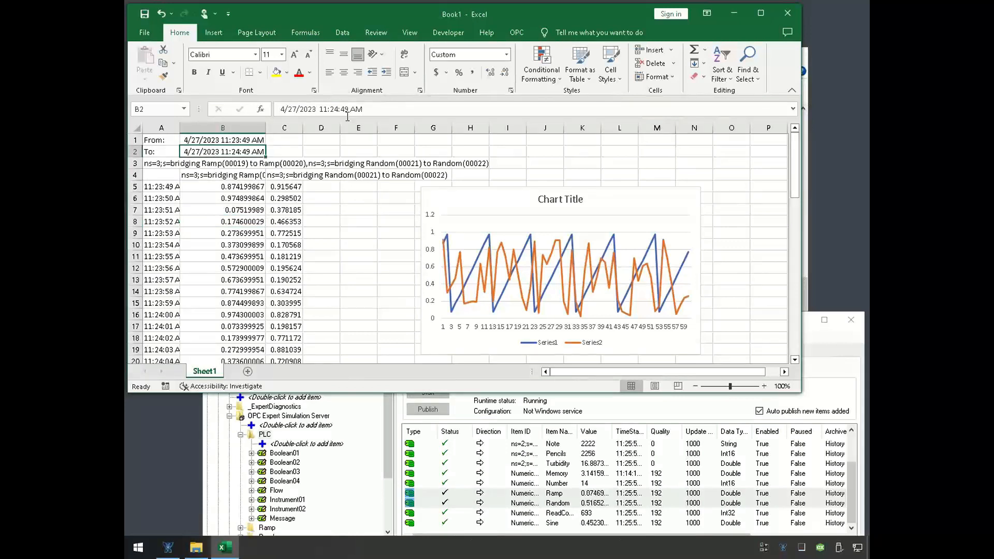
type("=now()")
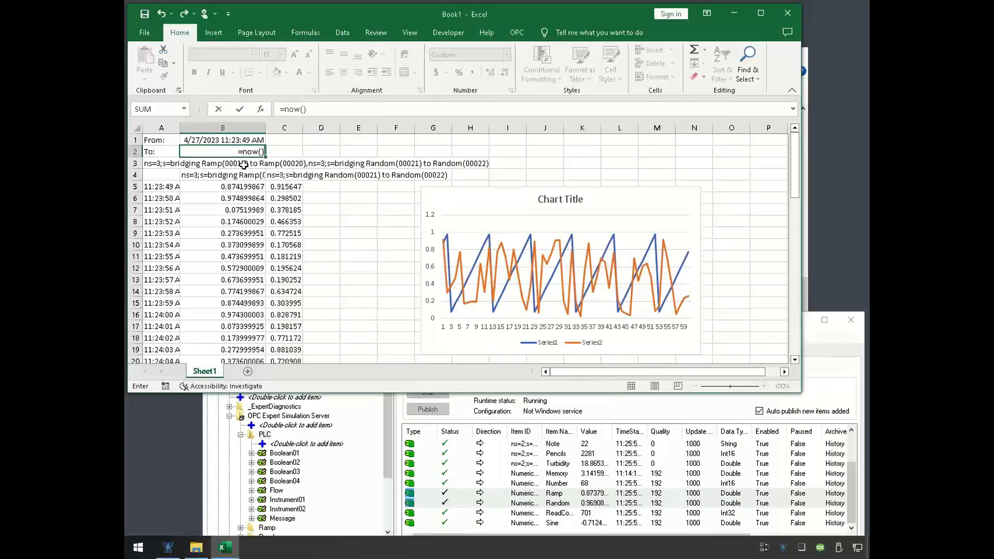
key("Return")
- Replace the From time in B1 with =now()-time(0,1,0), covering the last minute
key("Up")
key("Up")
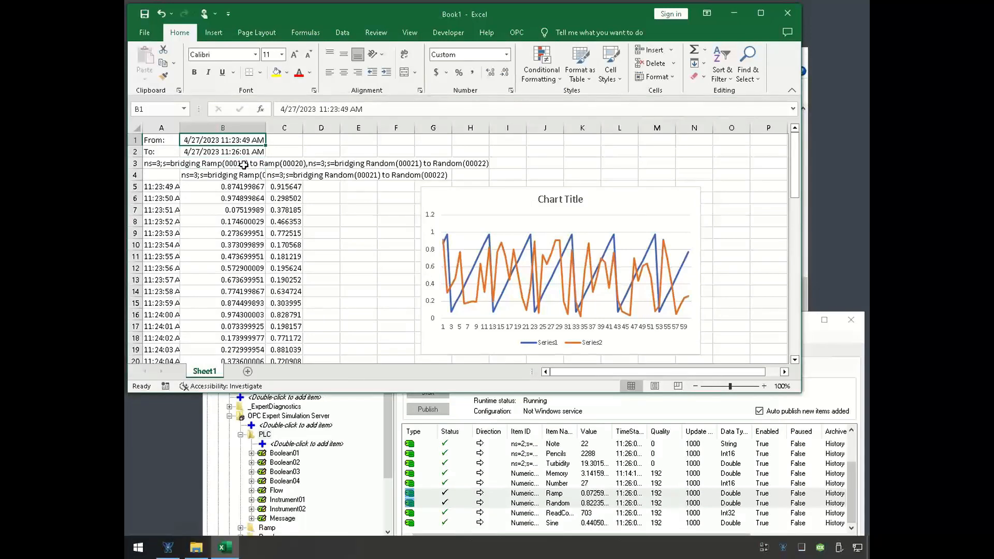
type("=")
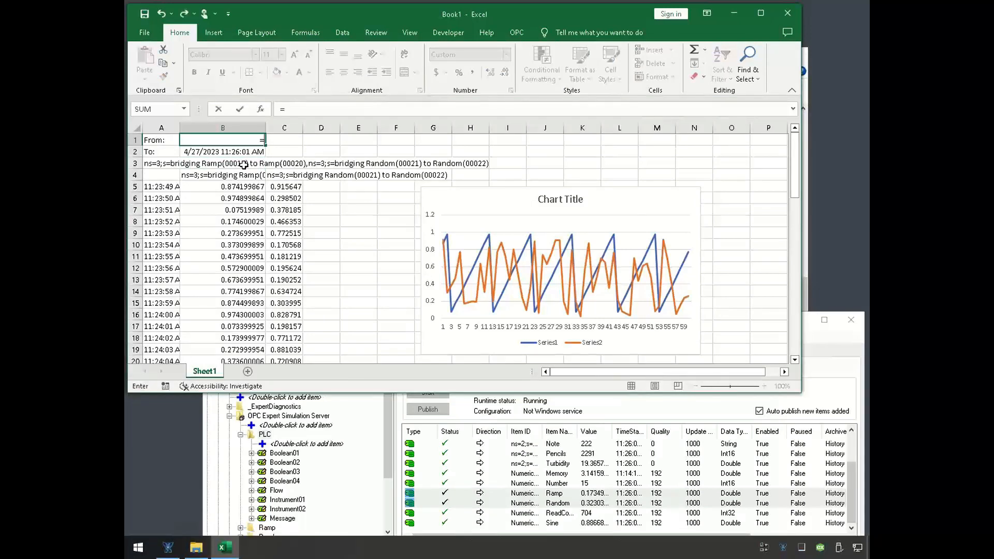
type("now()-time")
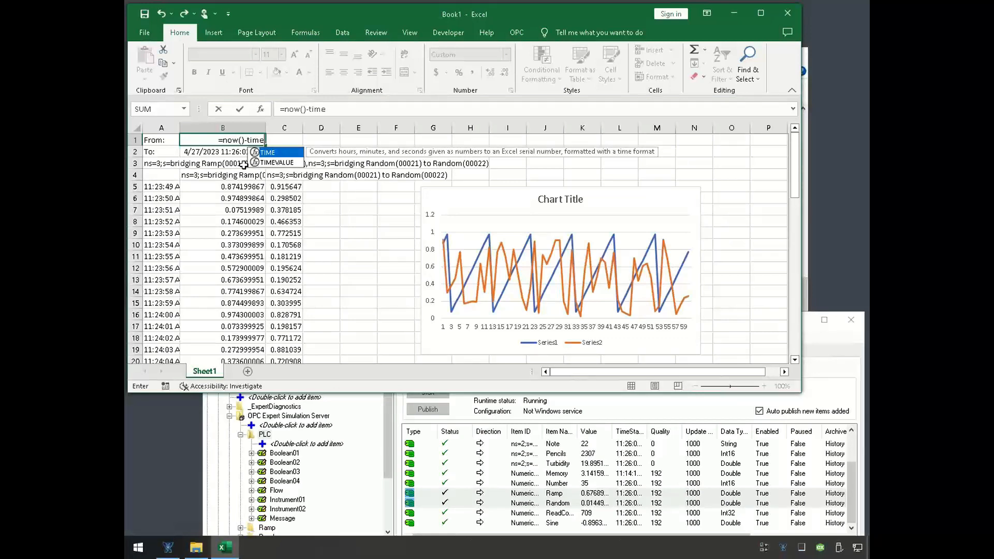
type("(0,1")
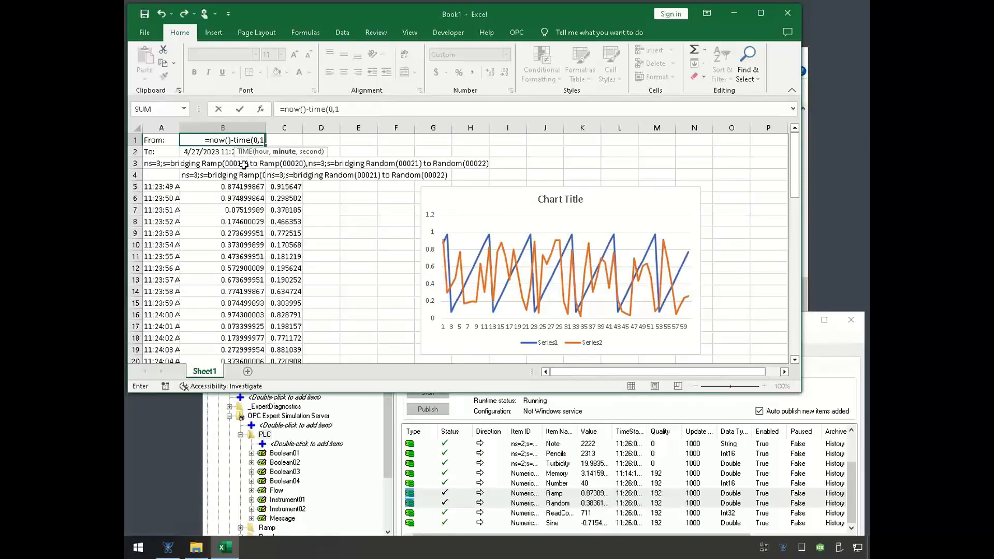
type(",")
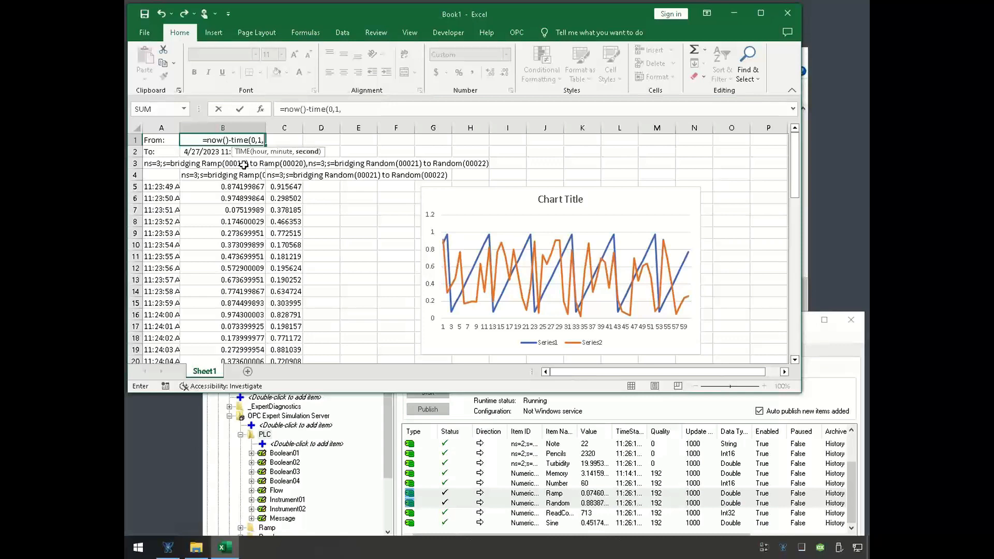
type("0)")
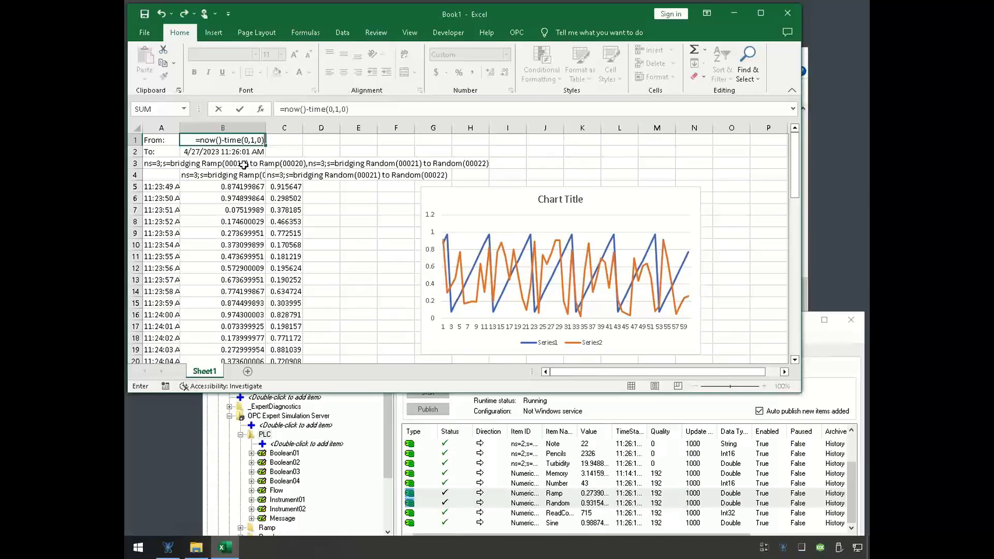
key("Return")
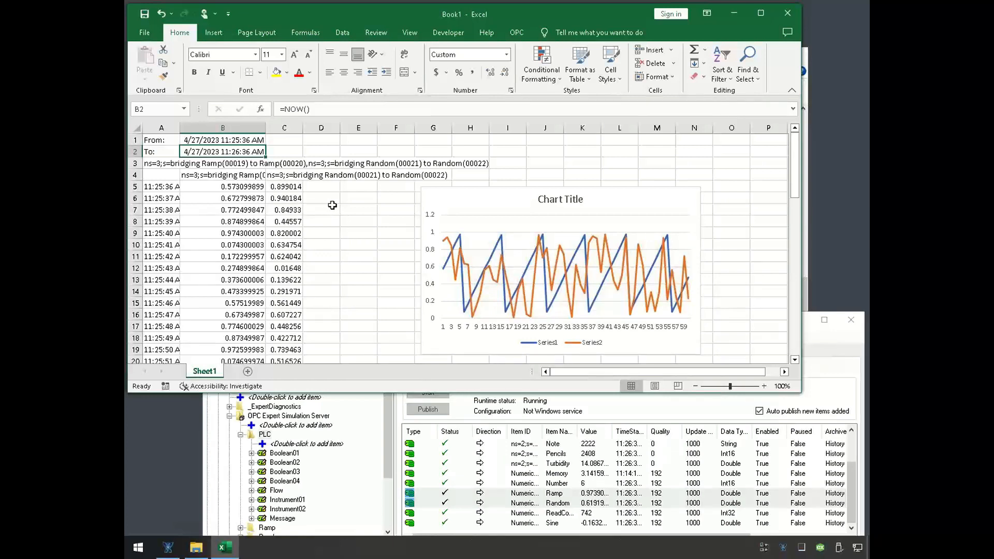
- Enter 2 in E7, 3 in E8 and 4 in E10 to make the sheet recalculate the history values
left_click(334, 208)
left_click(352, 213)
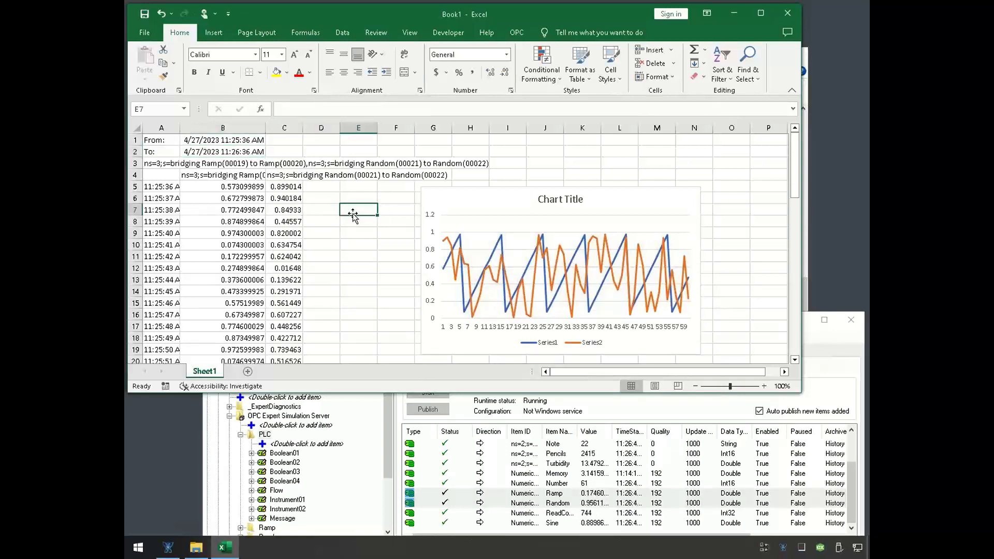
type("2")
key("Return")
type("3")
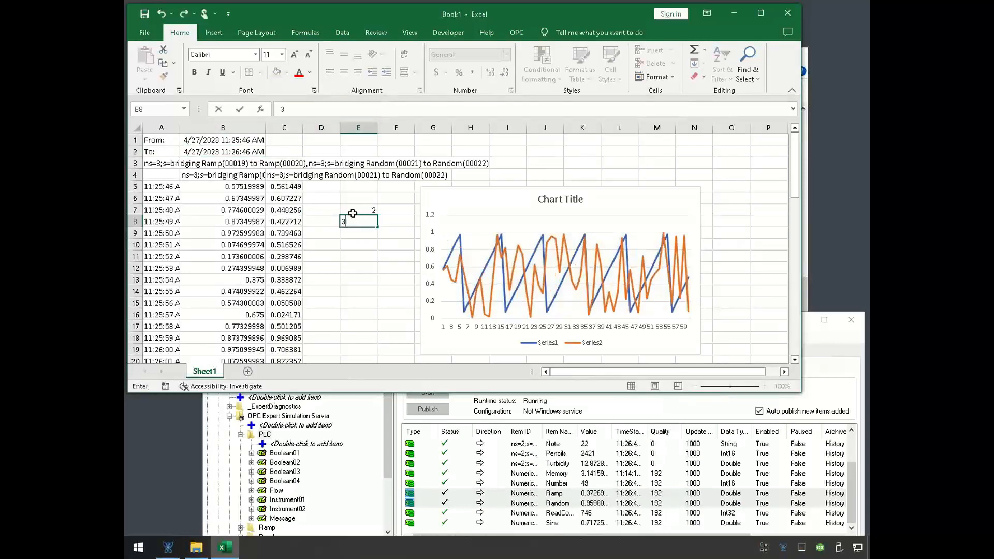
key("Return")
key("Down")
type("4")
key("Return")
- Overwrite E8 with 1 and again with 2 to trigger further recalculations of the history and chart
key("Up")
key("Up")
key("Up")
type("1")
key("Up")
type("1")
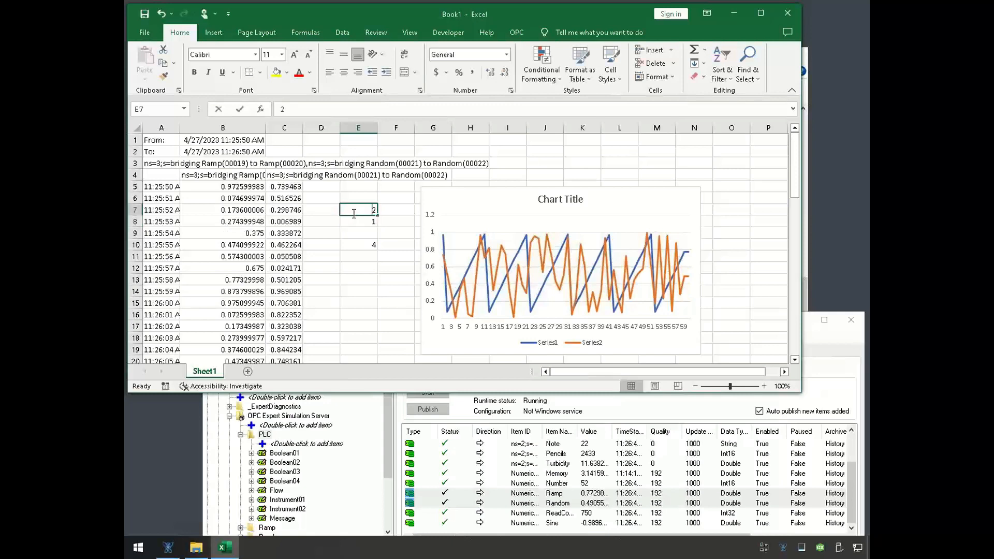
key("Return")
type("2")
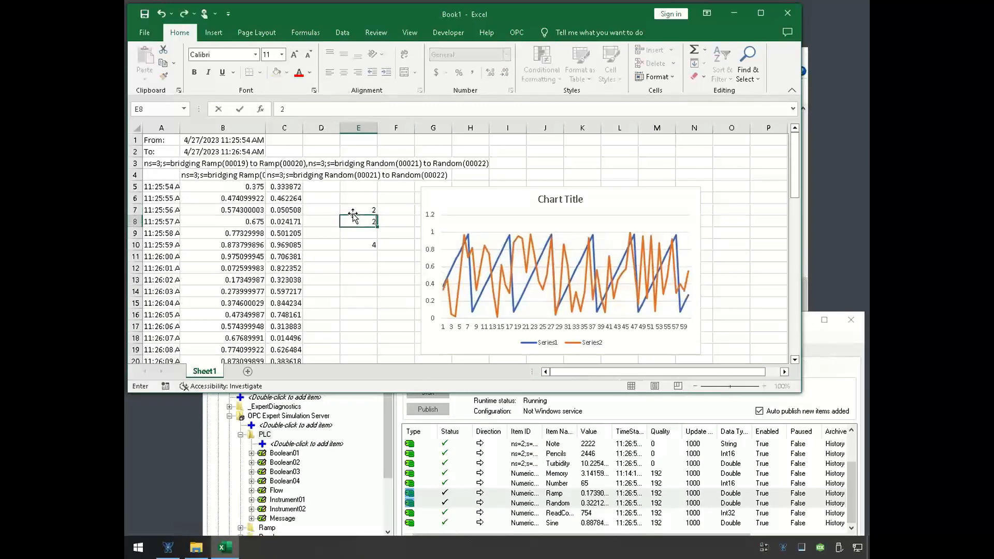
key("Return")
key("Up")
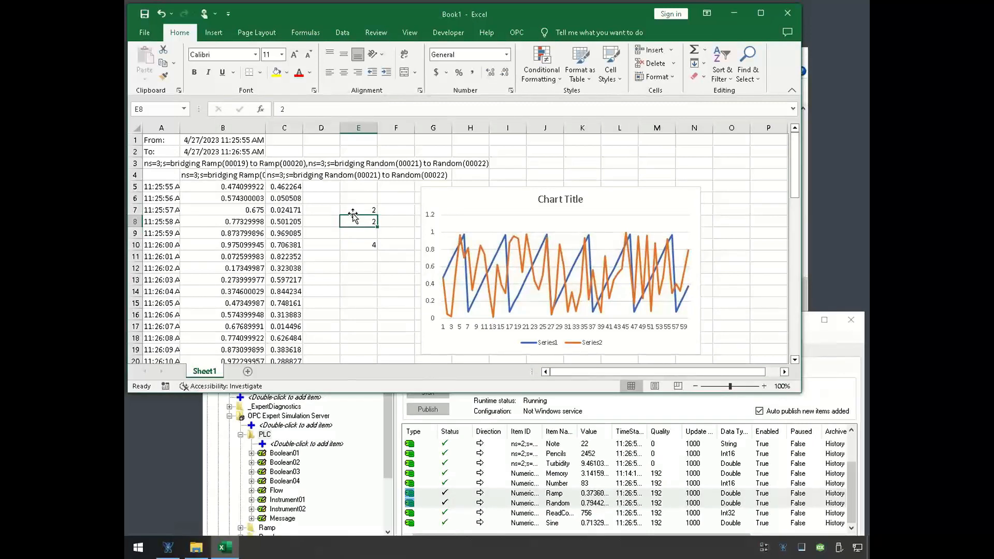
- Clear the test numbers from E6:E12 and link the live Pencils item from OPC Expert's realtime data into E8
left_click_drag(357, 198, 365, 270)
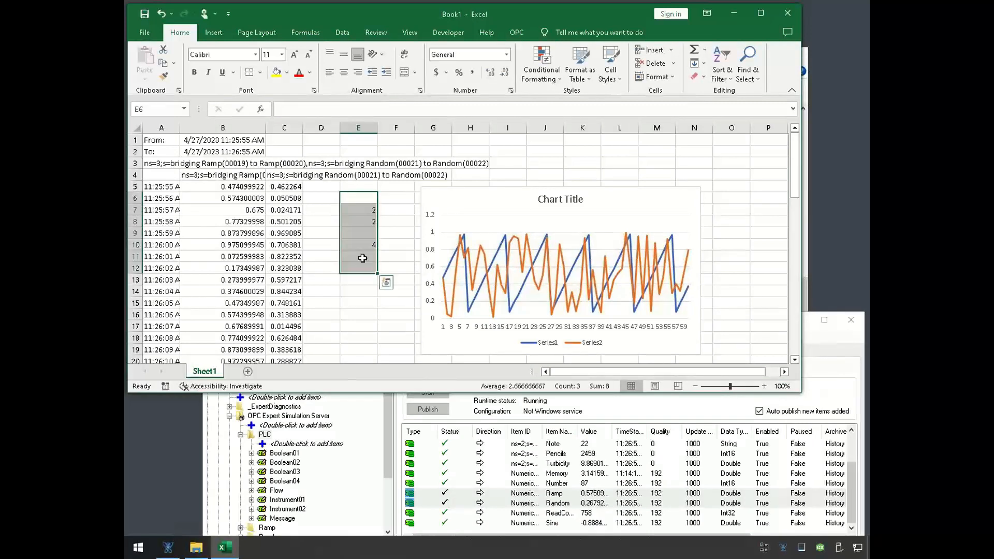
left_click(564, 473)
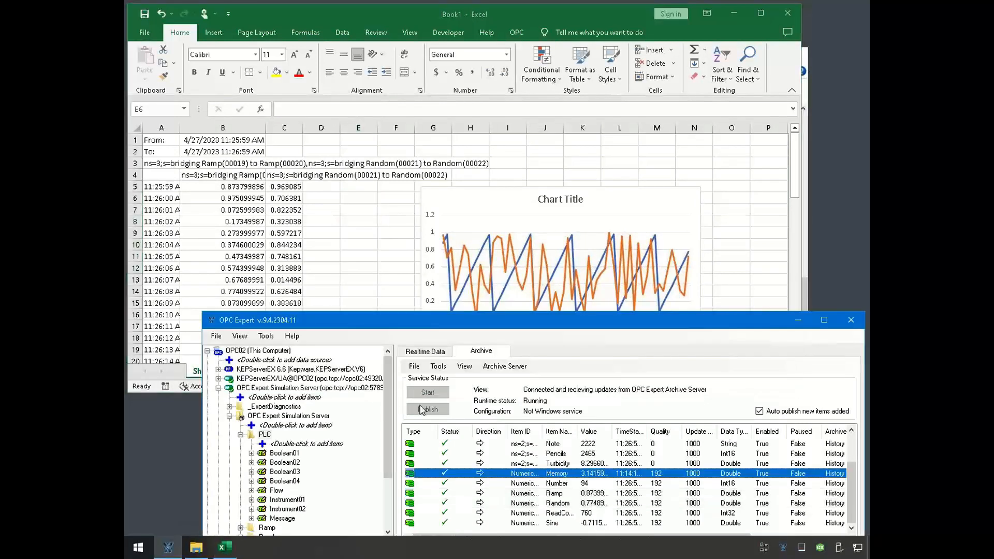
left_click(438, 352)
left_click(593, 430)
left_click_drag(623, 380, 341, 221)
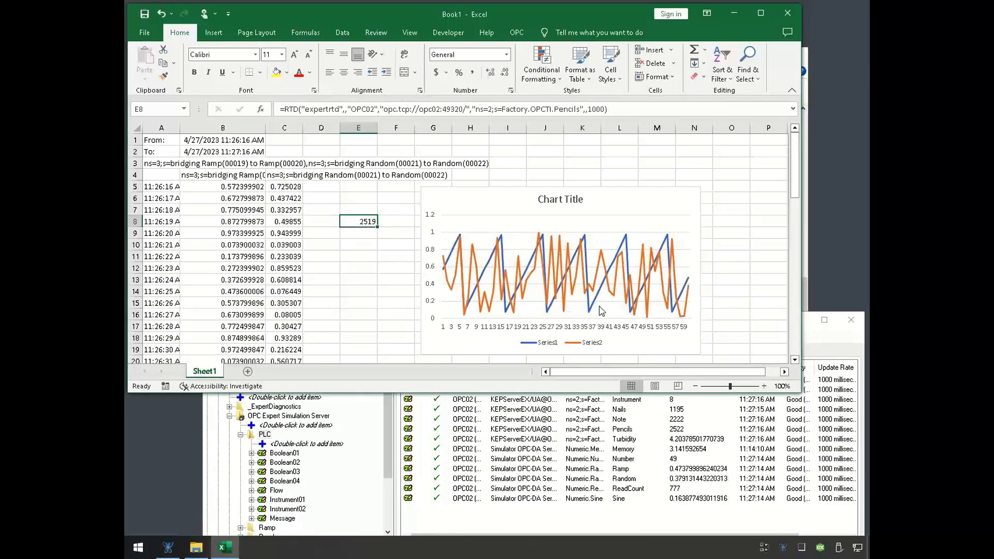
- Delete the live Pencils link from E8 and keep the emptied cell selected
mouse_move(580, 300)
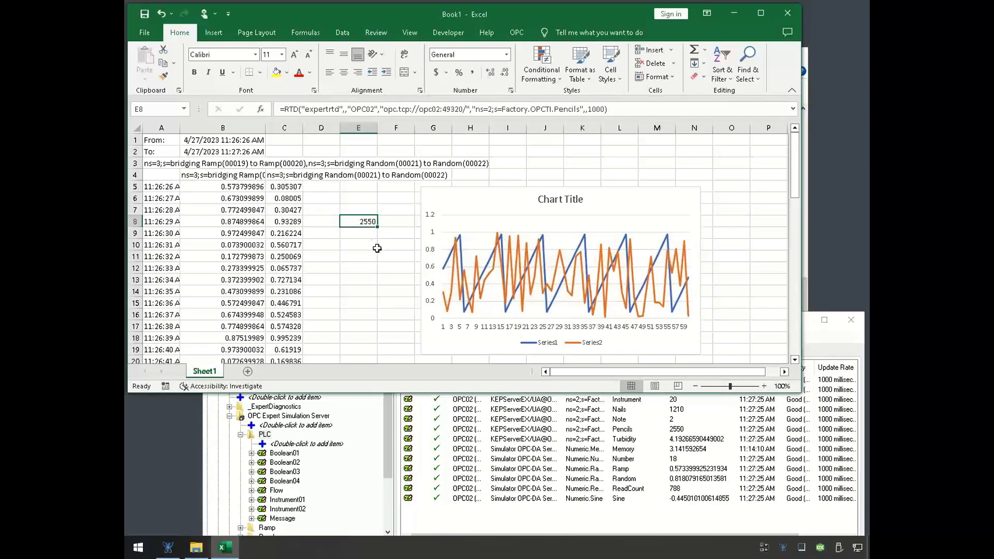
key("Delete")
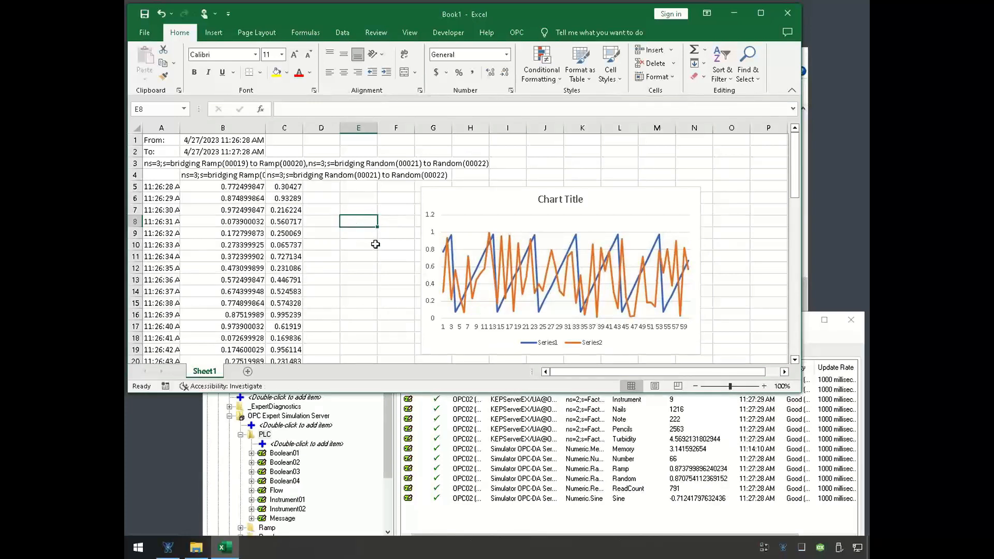
left_click(366, 233)
left_click(366, 214)
left_click(366, 217)
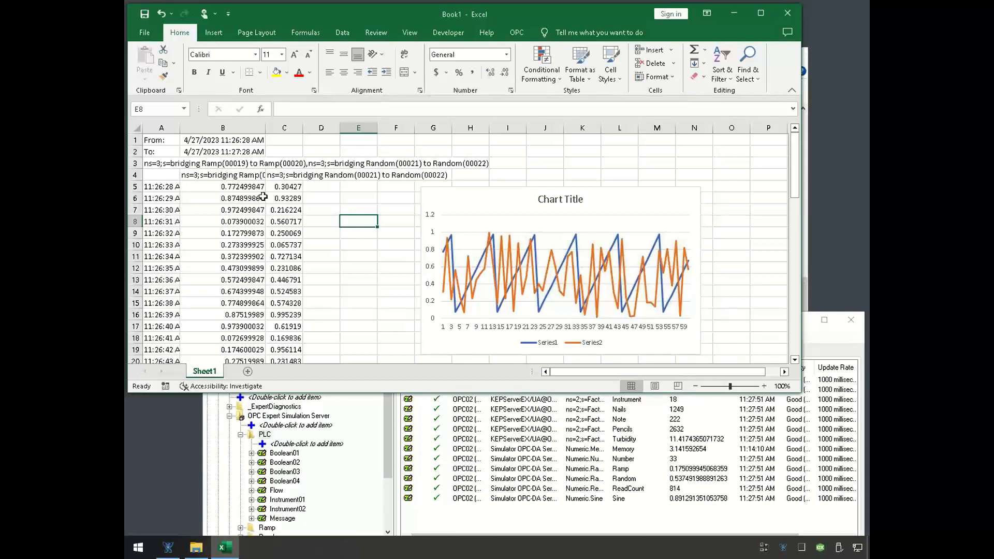
left_click_drag(255, 190, 264, 257)
left_click(278, 254)
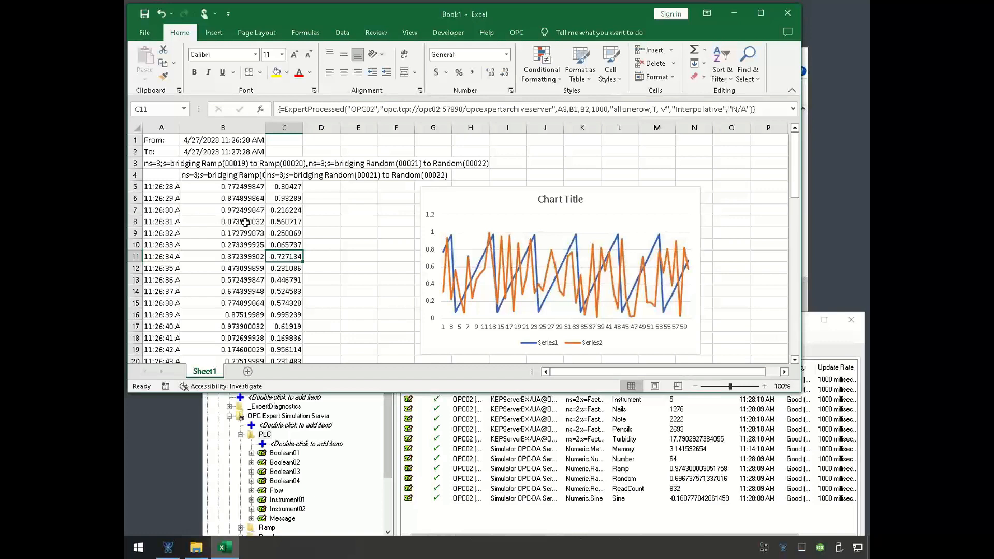
left_click(343, 222)
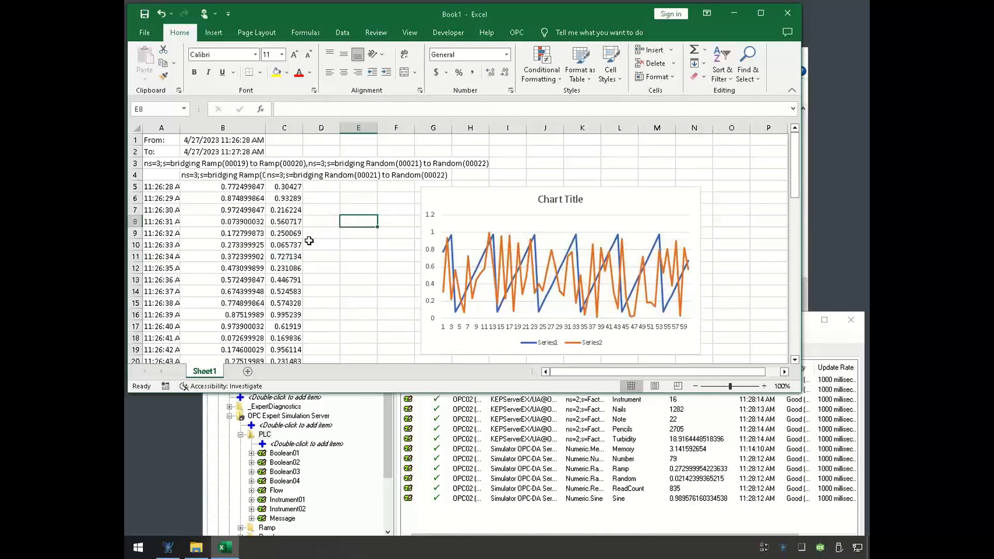
- Close the Book1 workbook without saving its changes, and close the Expert Resources folder window
left_click(789, 15)
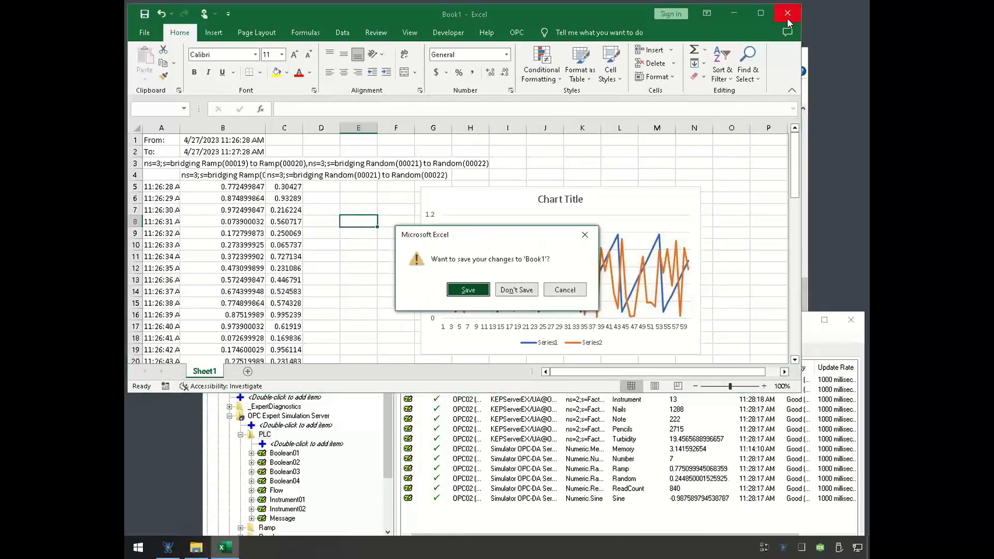
left_click(516, 290)
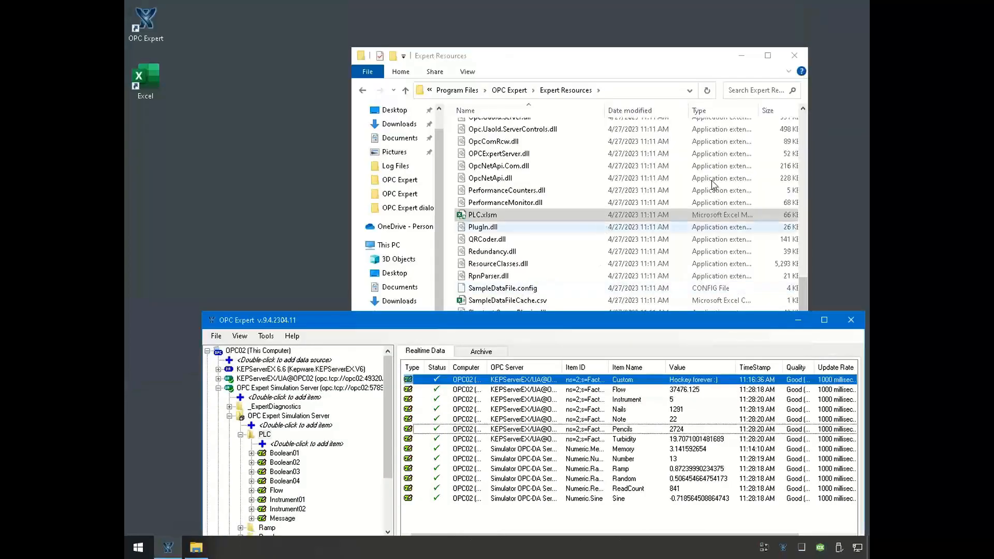
left_click(795, 57)
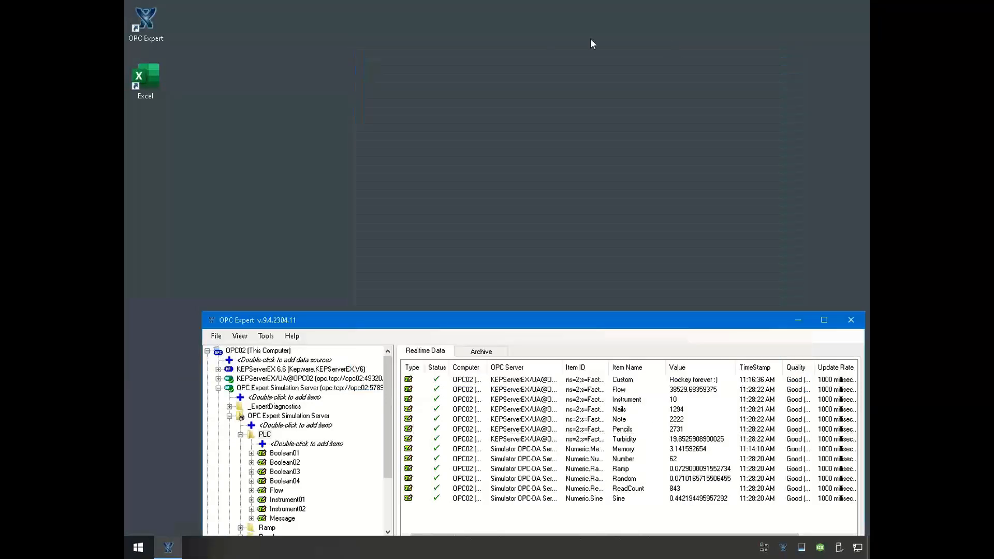
- Minimize the OPC02 remote desktop session to return to the presentation
mouse_move(267, 0)
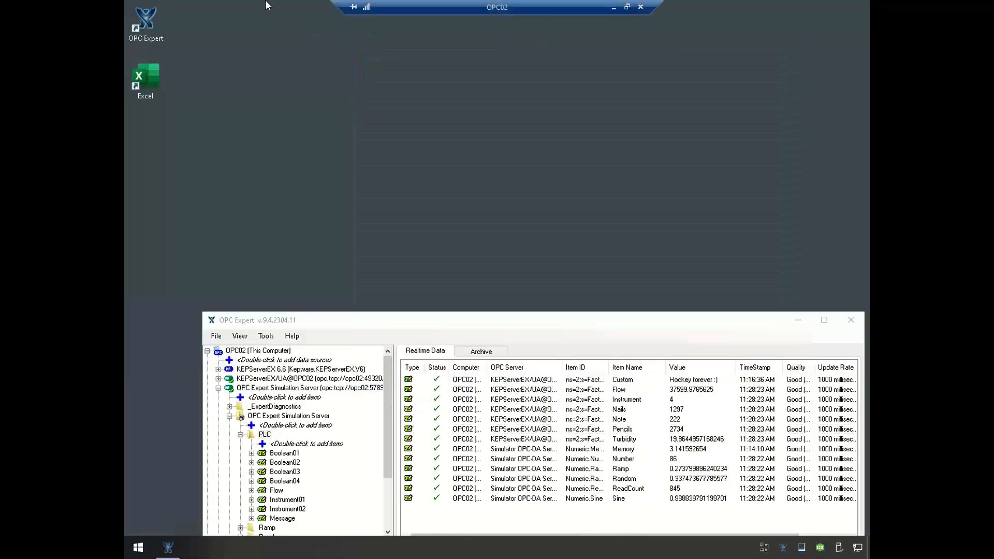
left_click(610, 11)
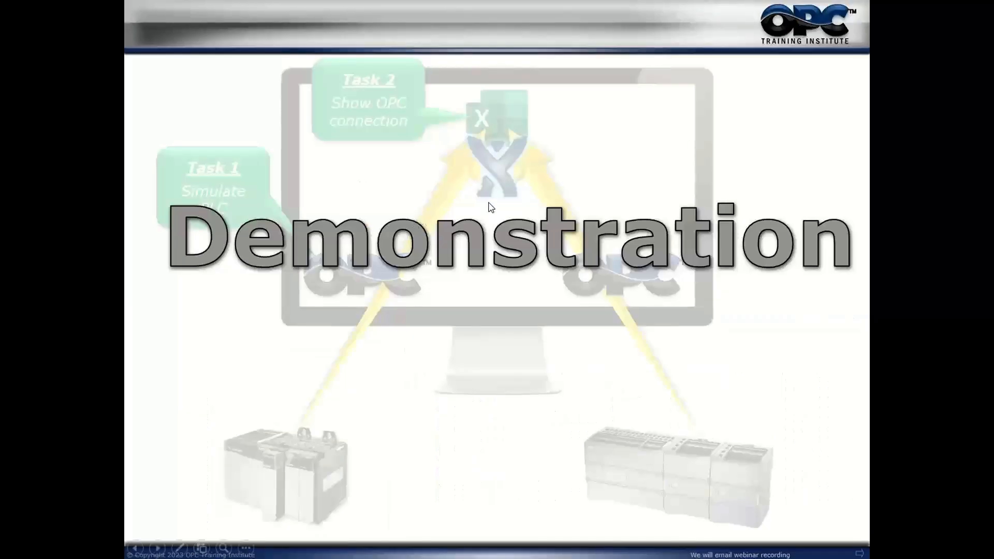
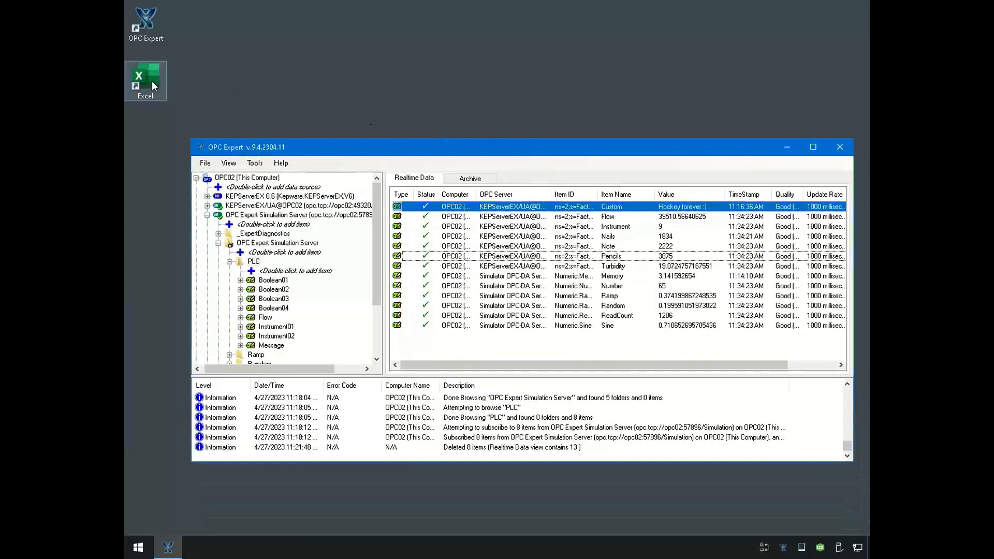
- Start Excel with a blank workbook, view the commands of the OPC add-in, and close Excel again
double_click(152, 82)
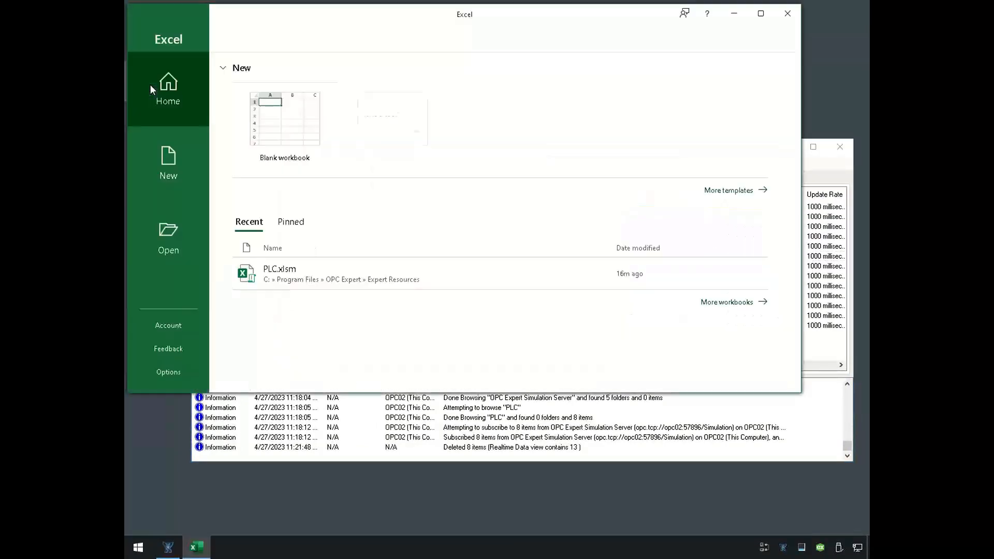
left_click(313, 128)
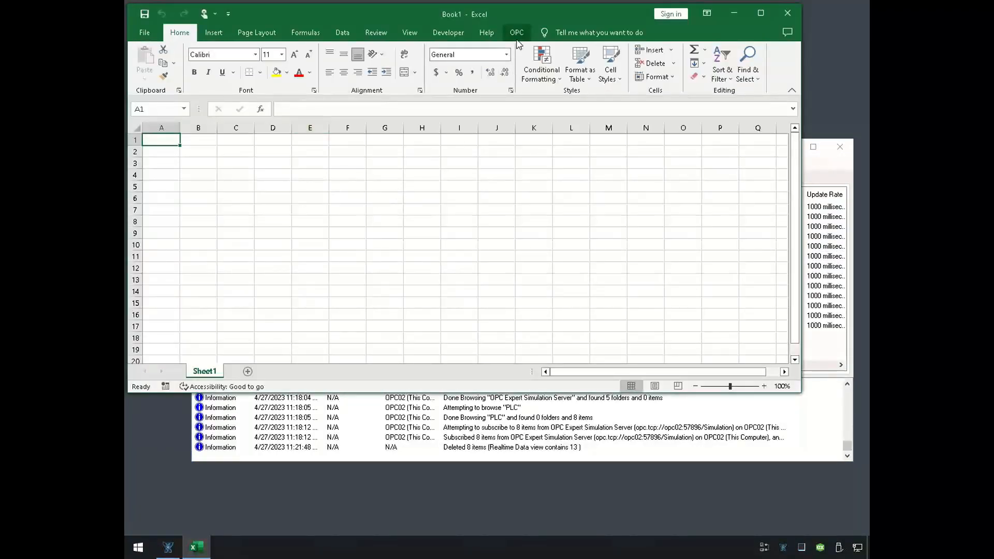
left_click(517, 36)
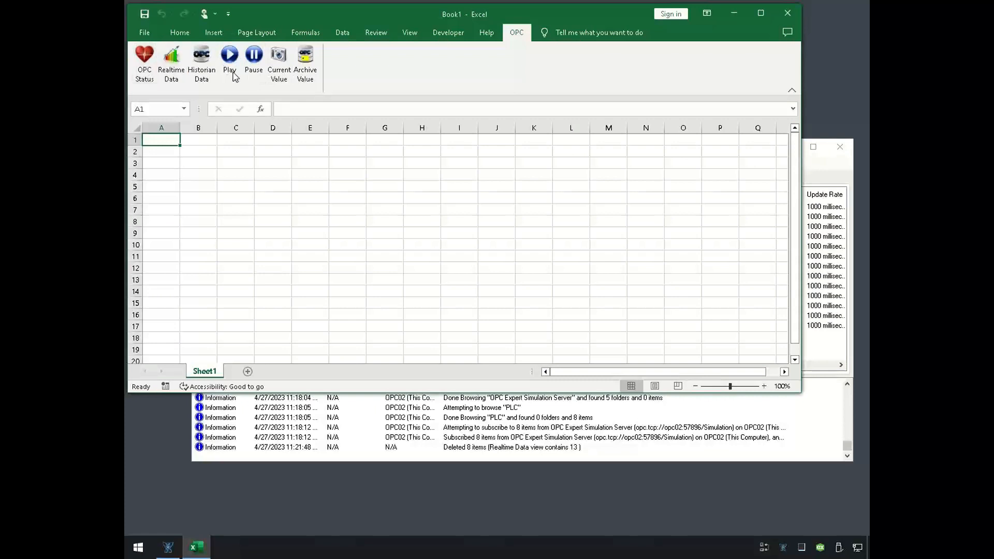
left_click(782, 15)
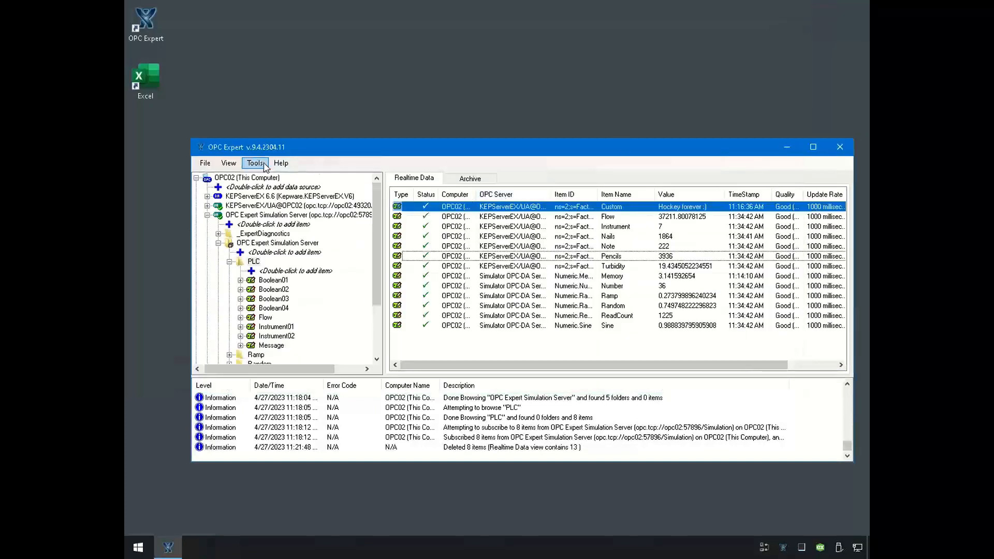
- Turn off Enable Excel features in the general options of OPC Expert and apply the change
left_click(255, 163)
left_click(295, 300)
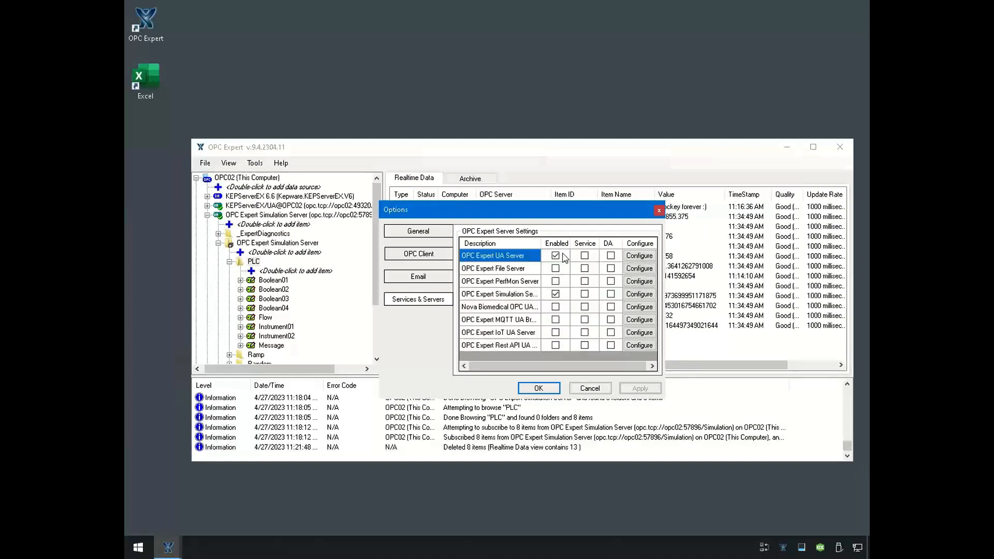
left_click(422, 238)
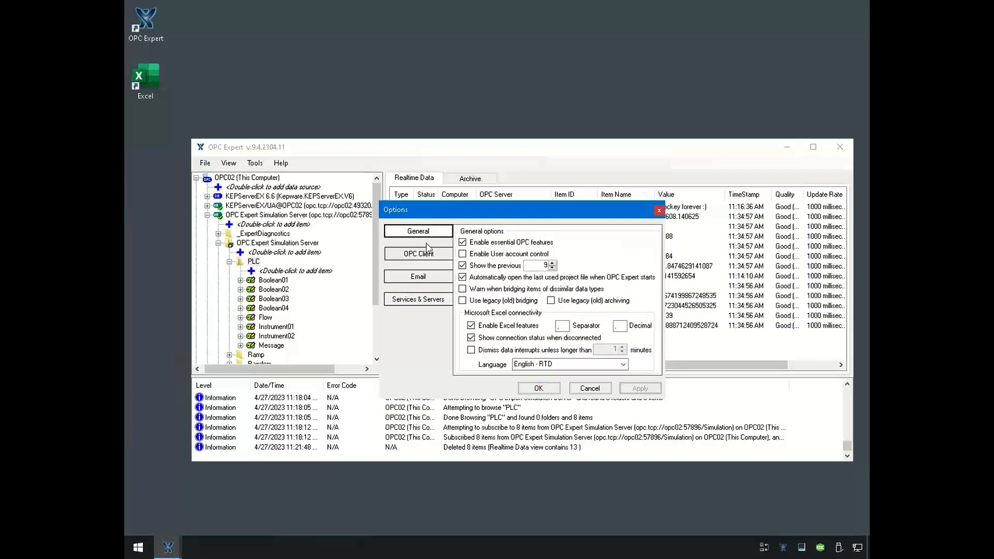
left_click(471, 325)
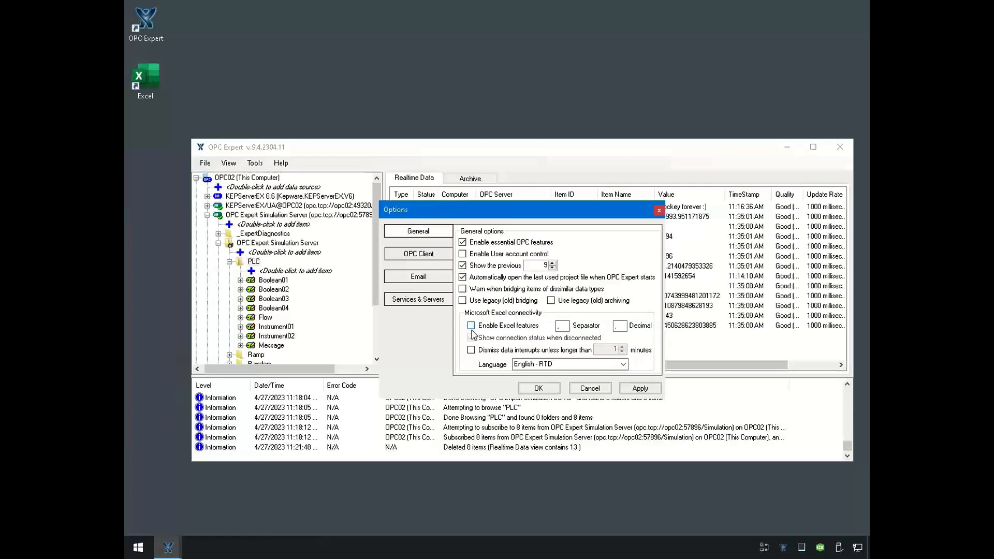
left_click(539, 389)
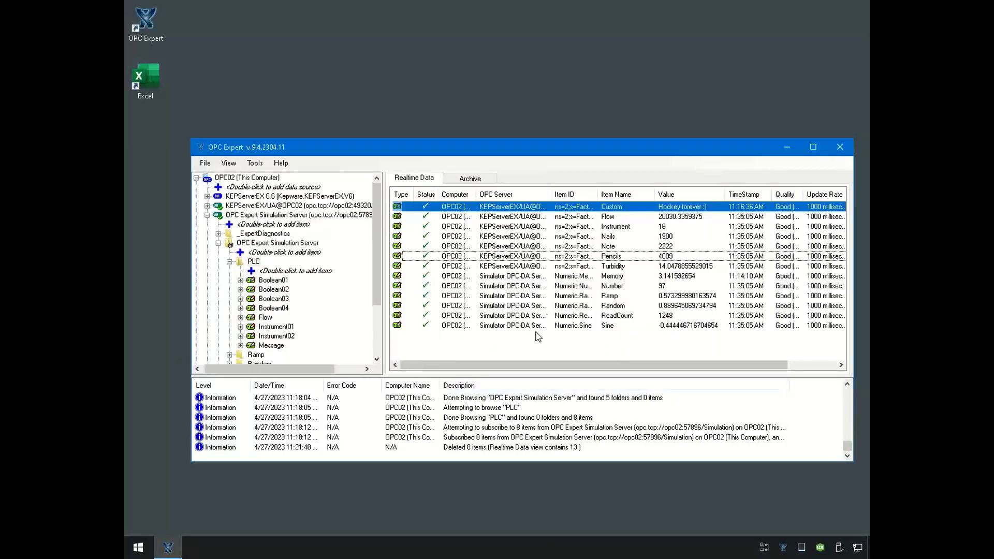
- Reopen Excel with a blank workbook, check whether the OPC commands are offered, and close Excel
left_click(214, 66)
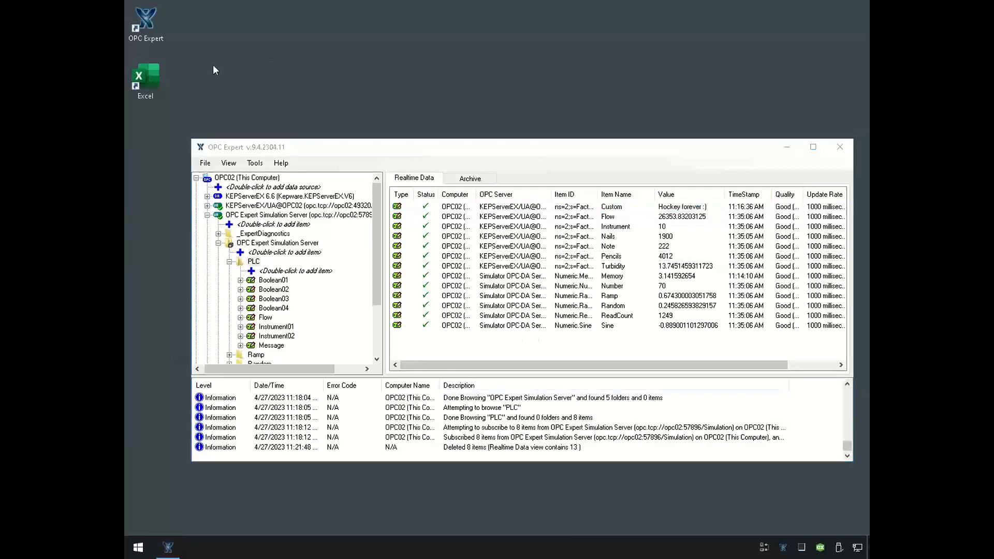
double_click(155, 85)
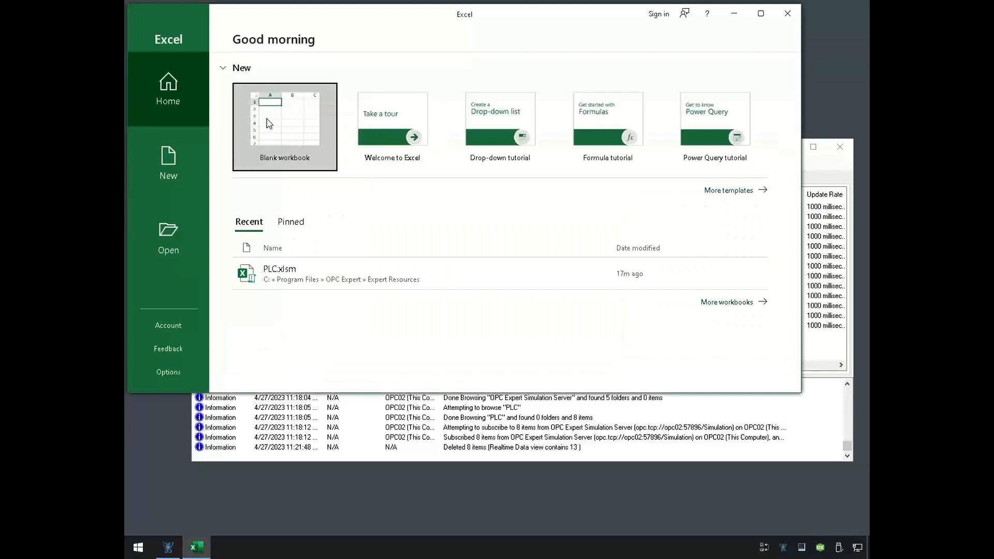
left_click(268, 123)
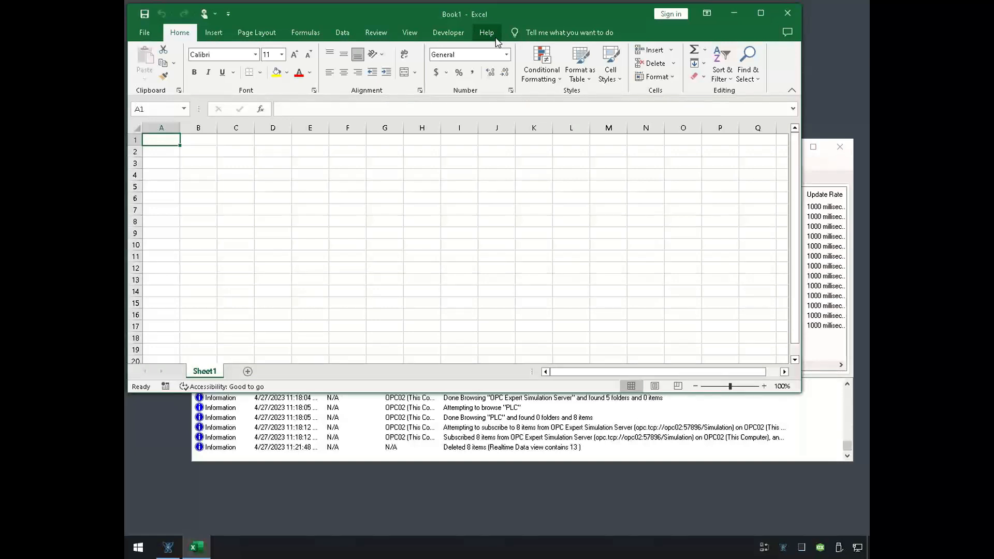
left_click(445, 36)
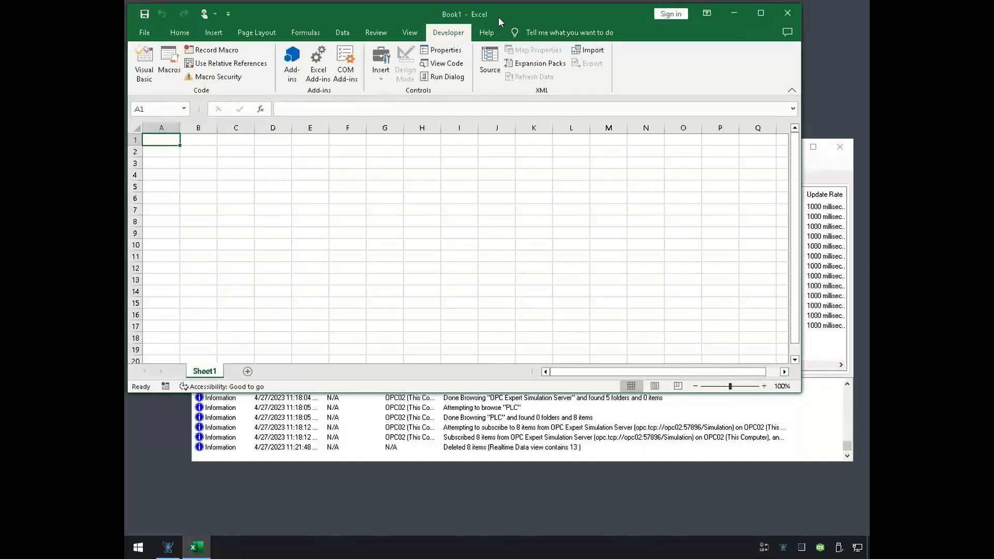
left_click(786, 19)
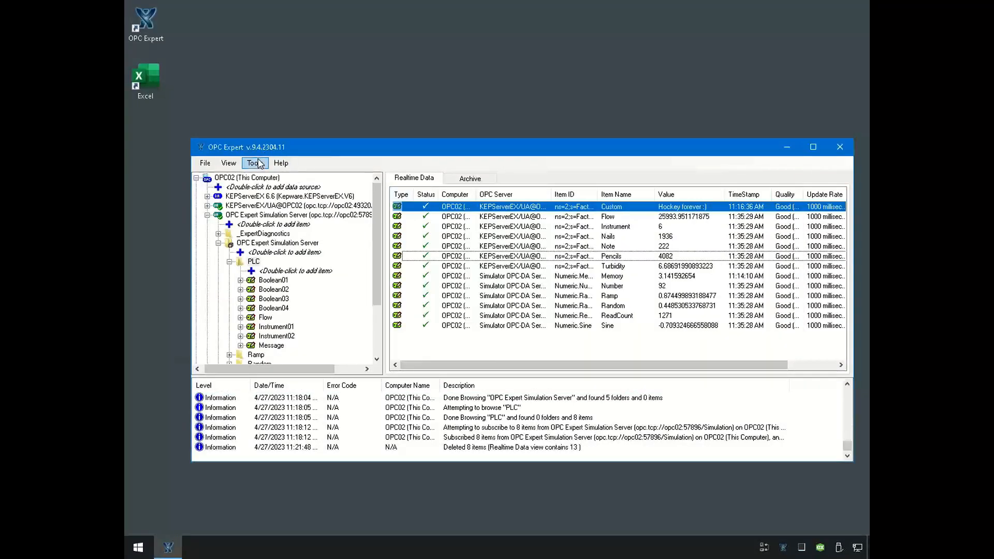
- Turn on Enable Excel features in OPC Expert's general options, review the separator and decimal characters, and accept the options
left_click(254, 164)
left_click(284, 293)
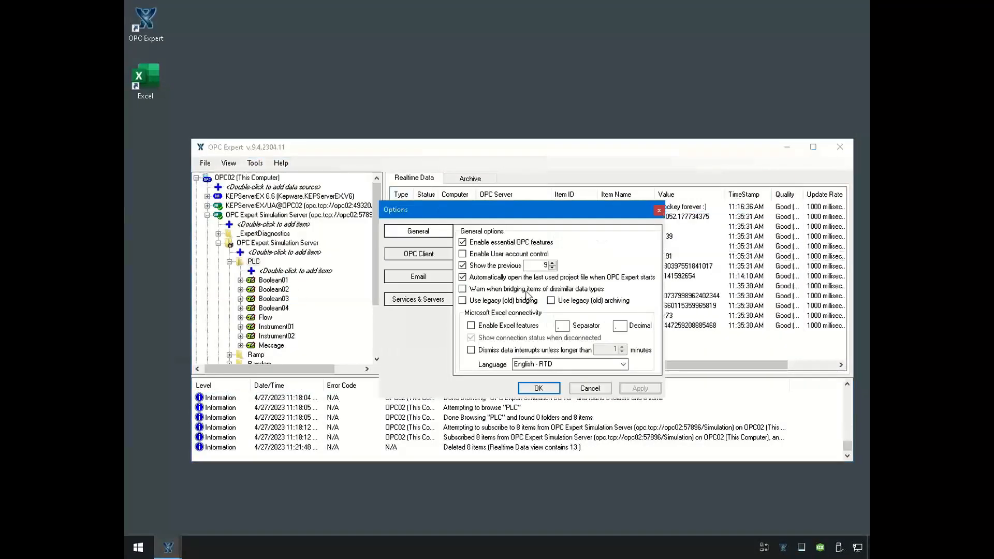
left_click(472, 326)
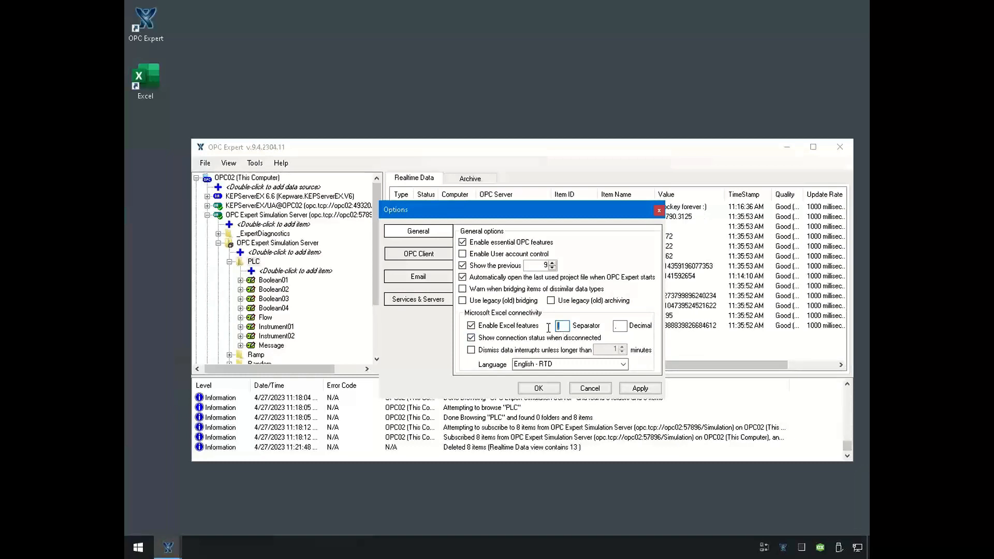
double_click(614, 326)
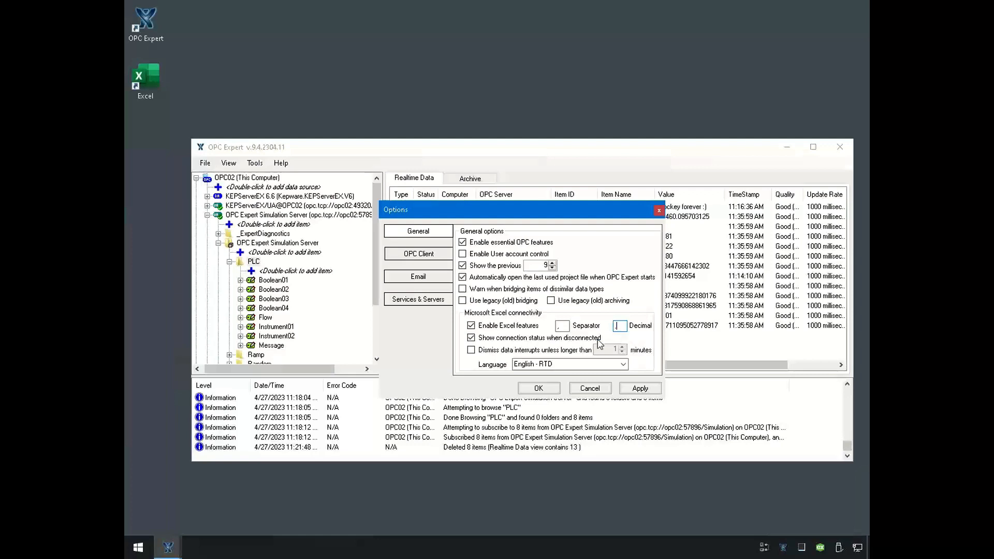
left_click(548, 389)
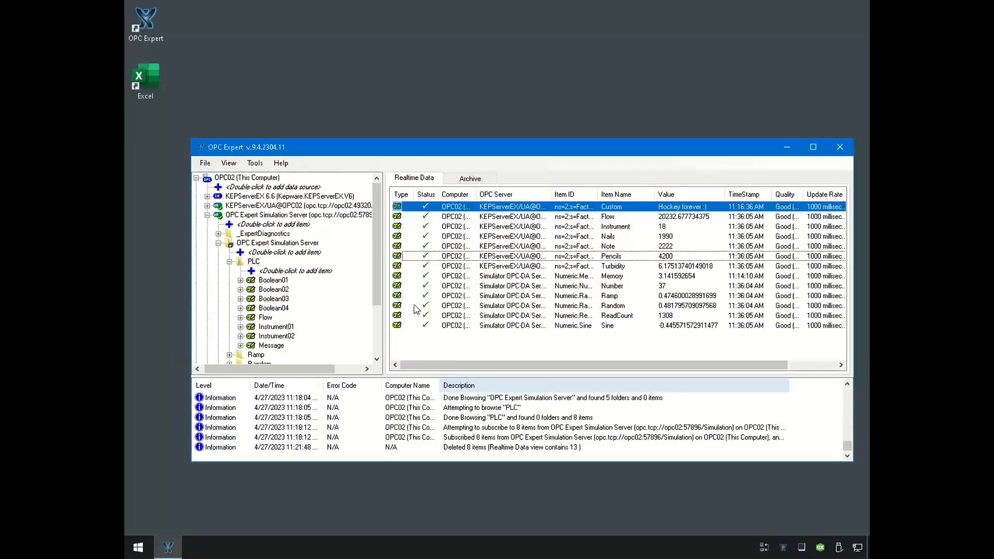
- Start Excel with a blank workbook and insert the OPC Status diagnostics at cell A1
double_click(144, 90)
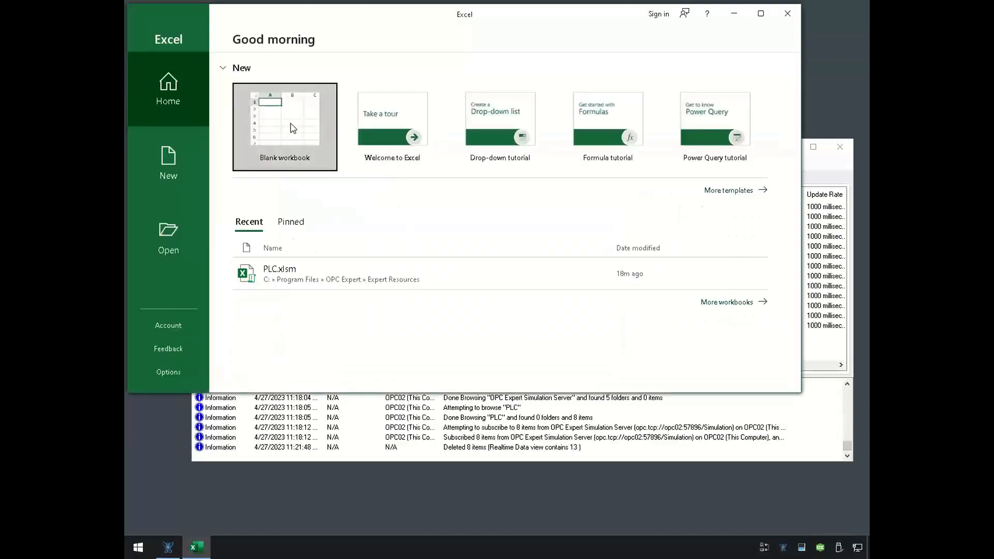
left_click(293, 128)
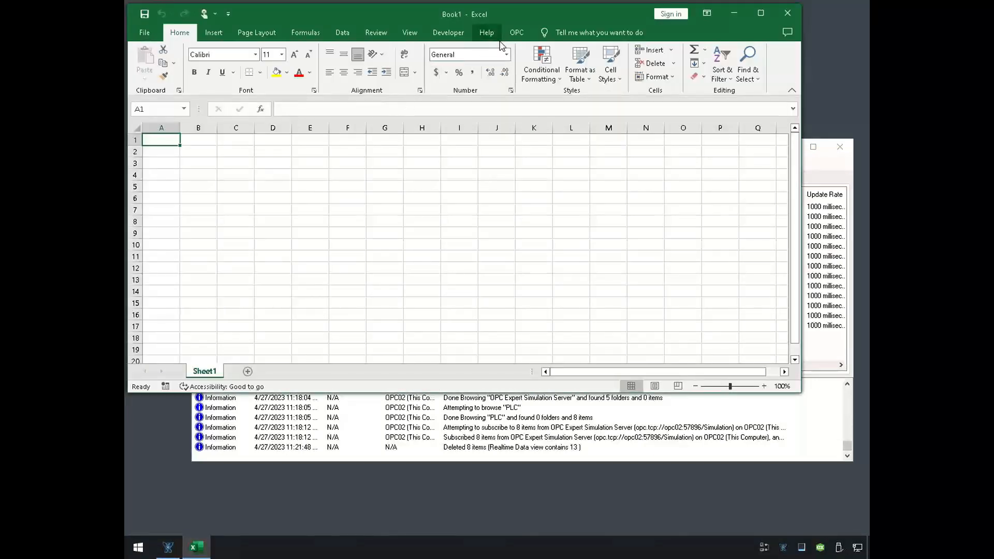
left_click(525, 34)
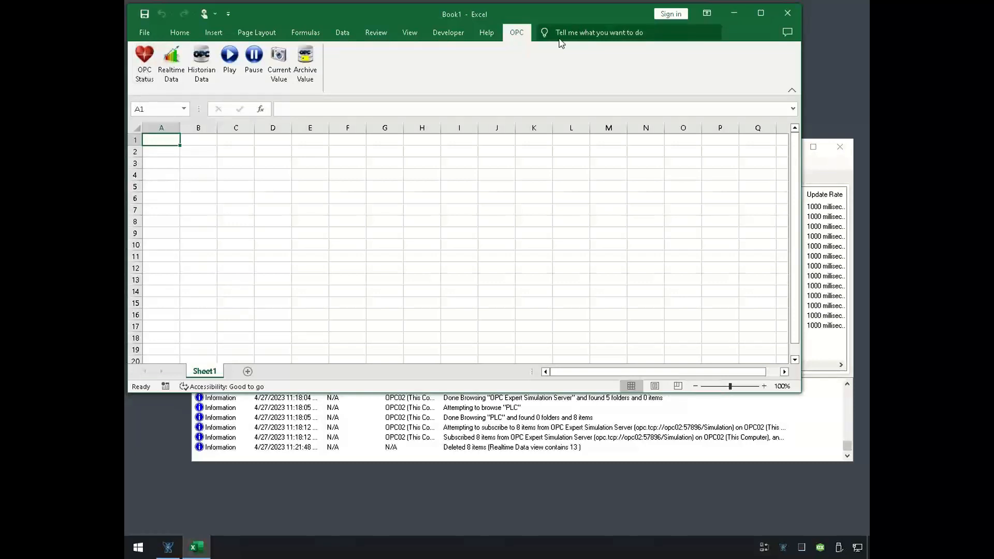
left_click(144, 61)
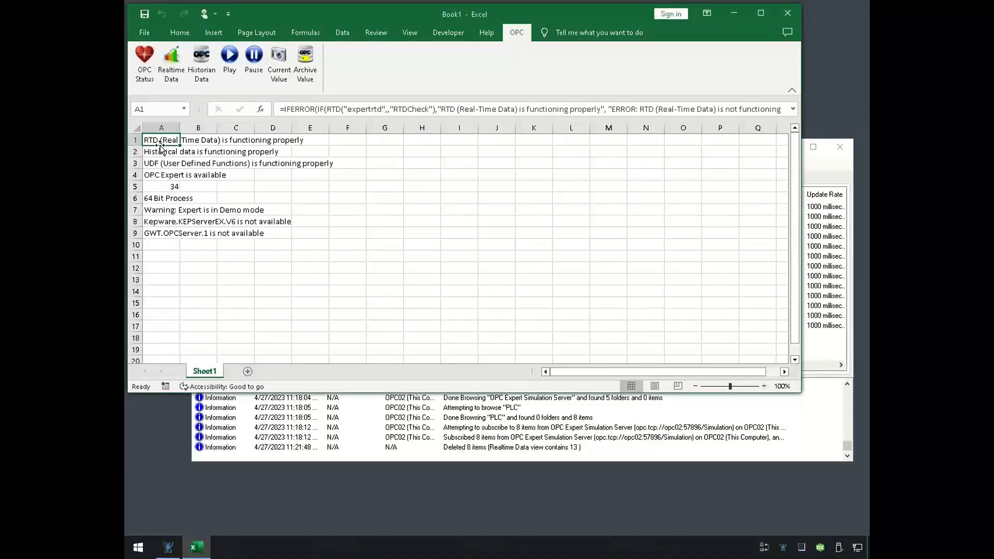
- Examine the OPC status checks in cells A2 to A6, including the connection check, heartbeat formula and process type
left_click(159, 153)
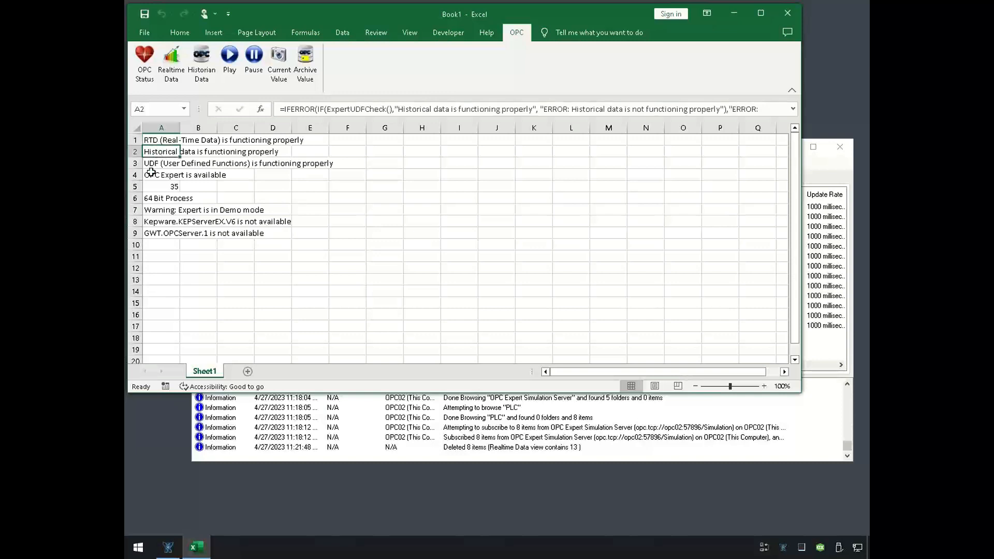
left_click(153, 185)
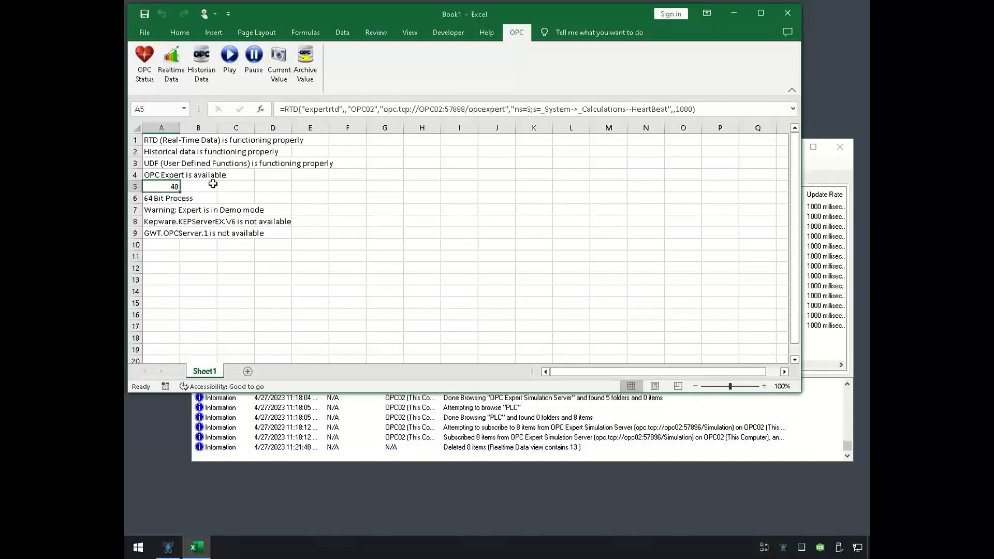
left_click(174, 163)
left_click(149, 175)
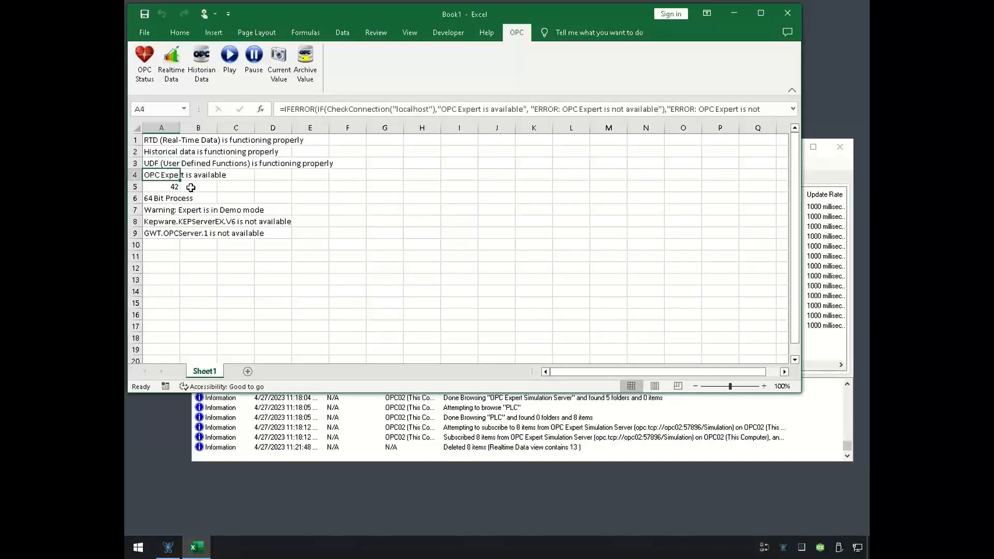
left_click(162, 186)
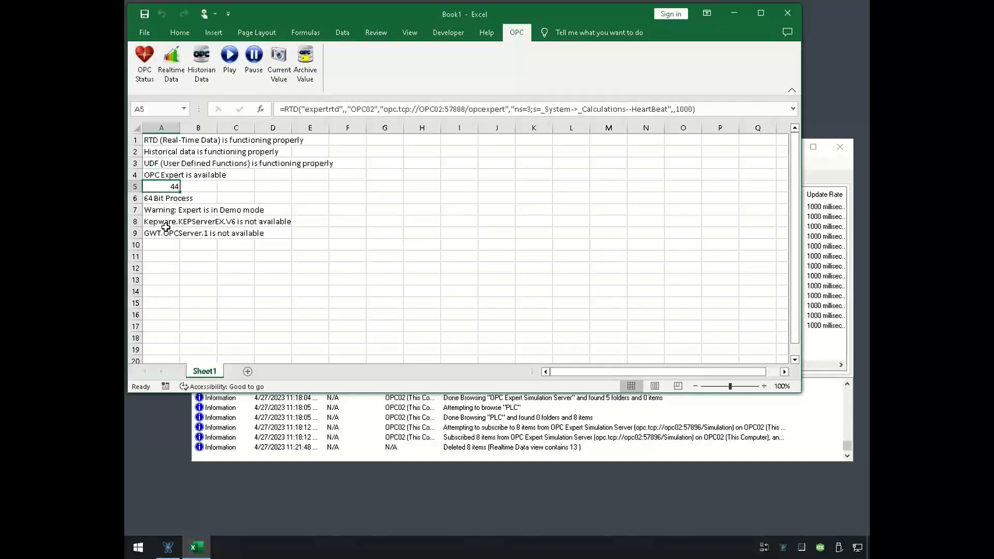
left_click(156, 195)
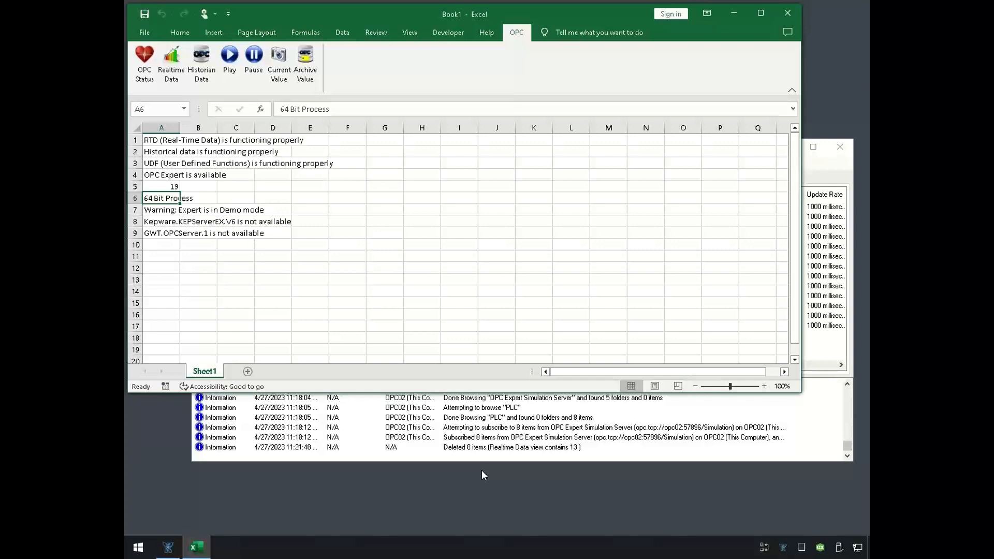
- Minimize the workbook and open the Expert Resources folder at the file location of the OPC Expert shortcut
left_click(449, 448)
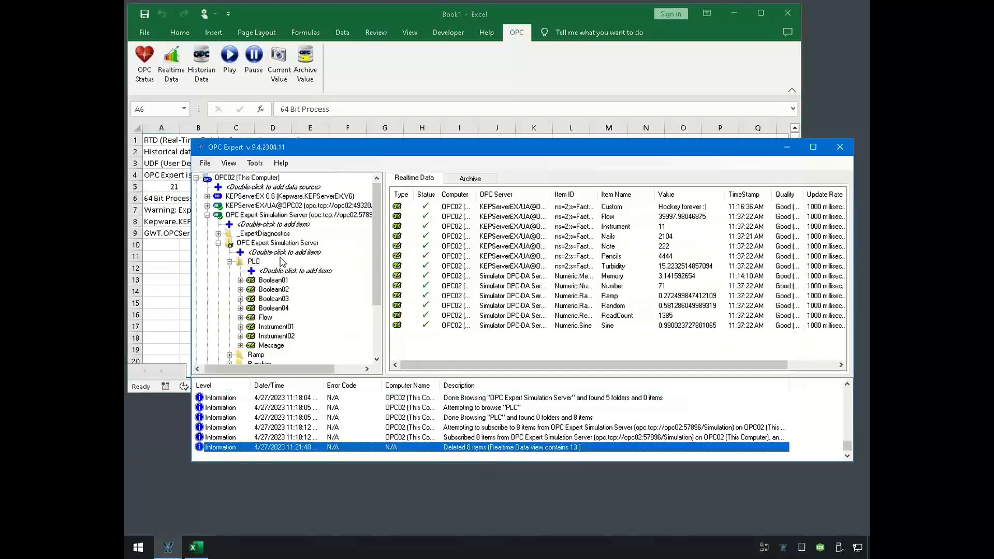
left_click(740, 12)
left_click(157, 40)
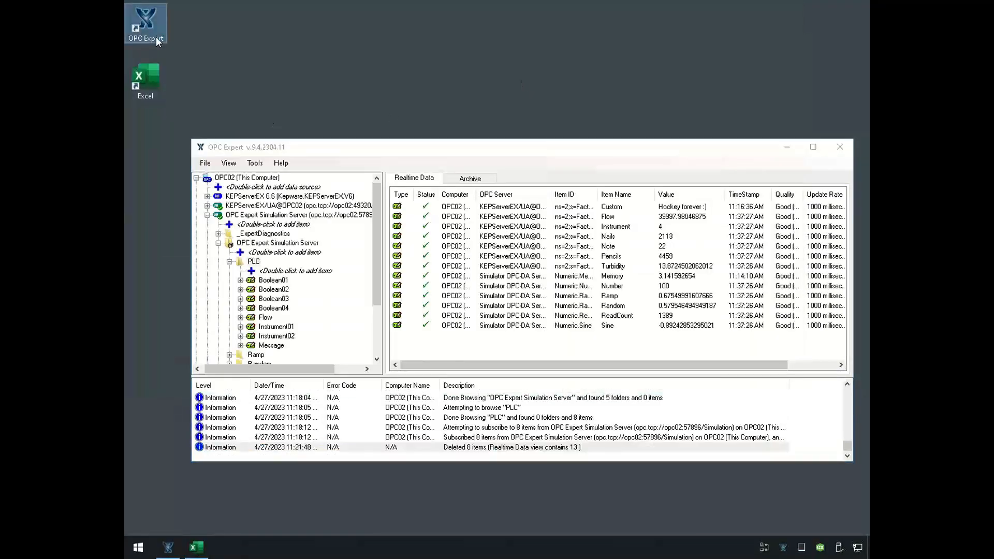
right_click(158, 40)
left_click(261, 61)
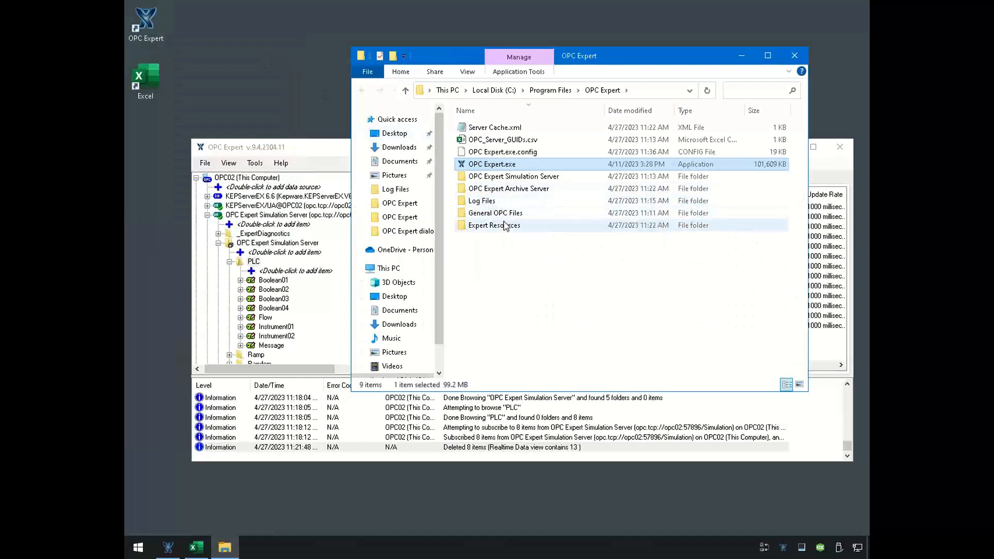
double_click(505, 226)
- Locate the PLC.xlsm sample workbook in the Expert Resources folder, select it, and close the folder window
left_click(522, 251)
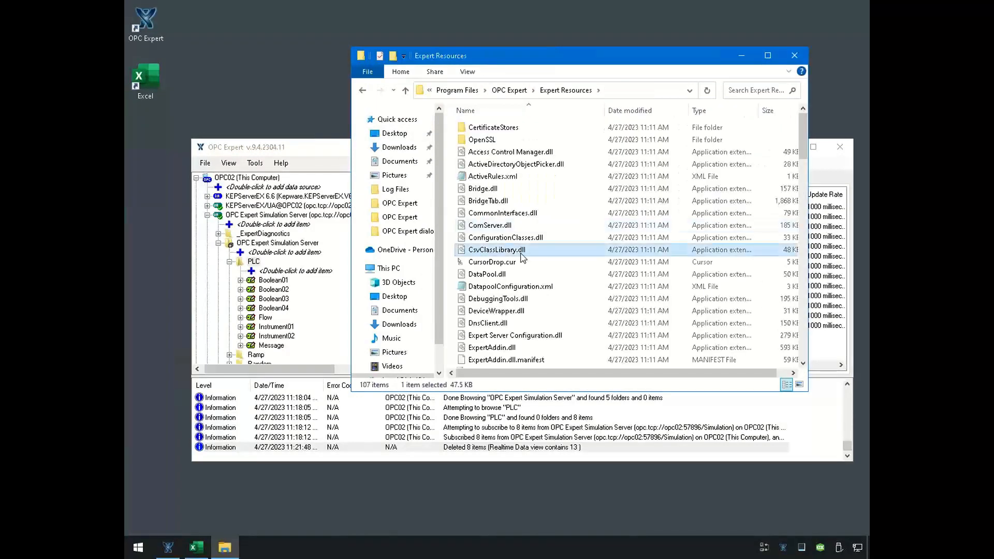
scroll(522, 256, "down", 12)
scroll(521, 256, "down", 10)
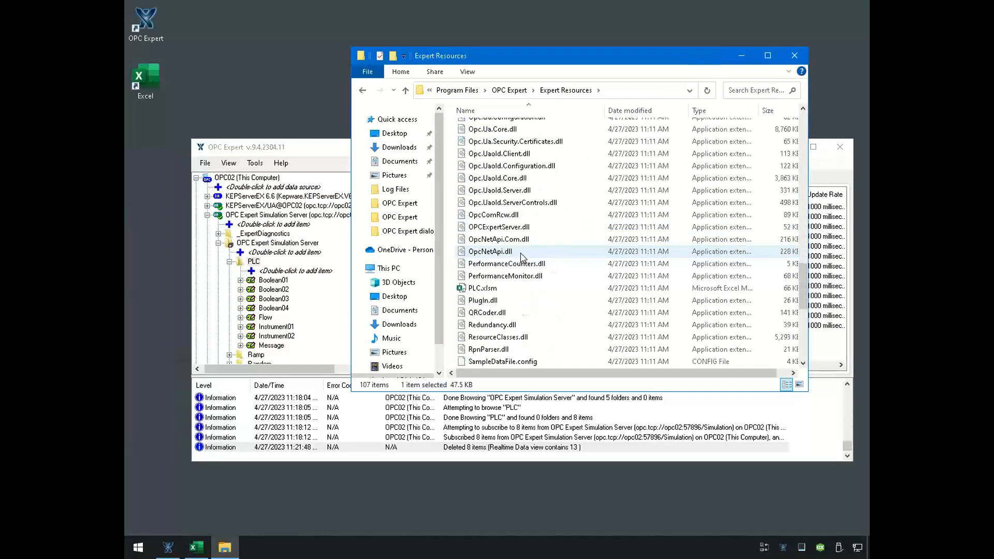
left_click(500, 215)
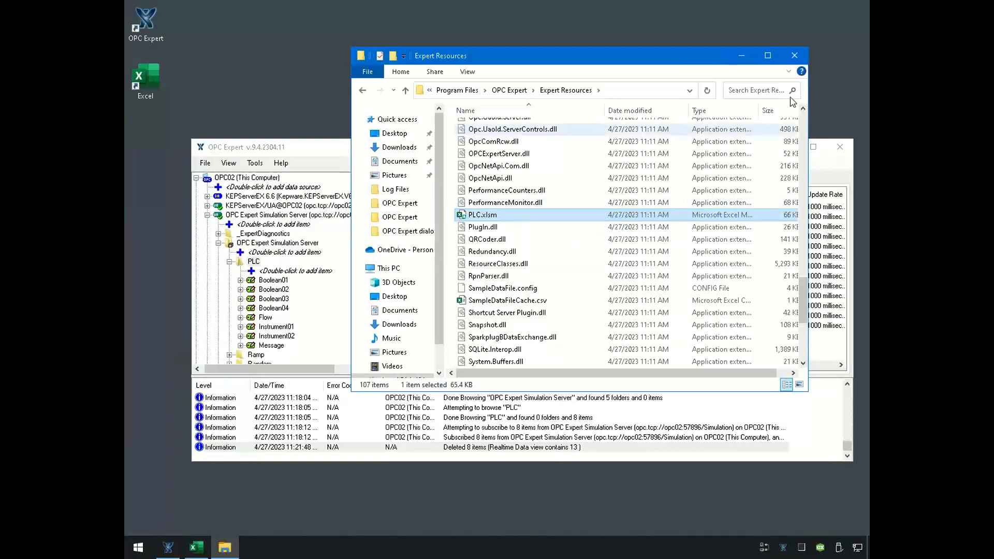
left_click(800, 59)
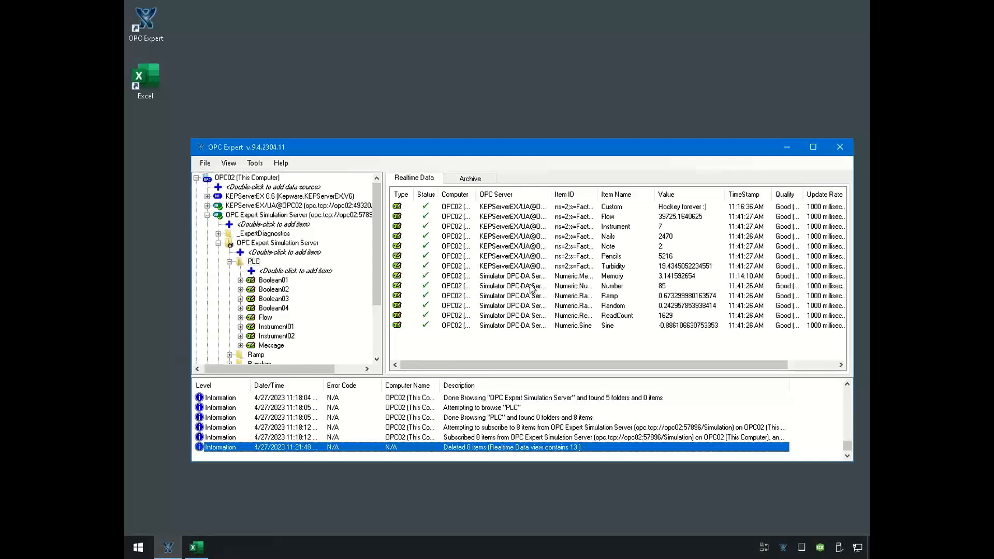
- Minimize the OPC02 remote desktop session to bring back the presentation slides
left_click(517, 66)
mouse_move(555, 5)
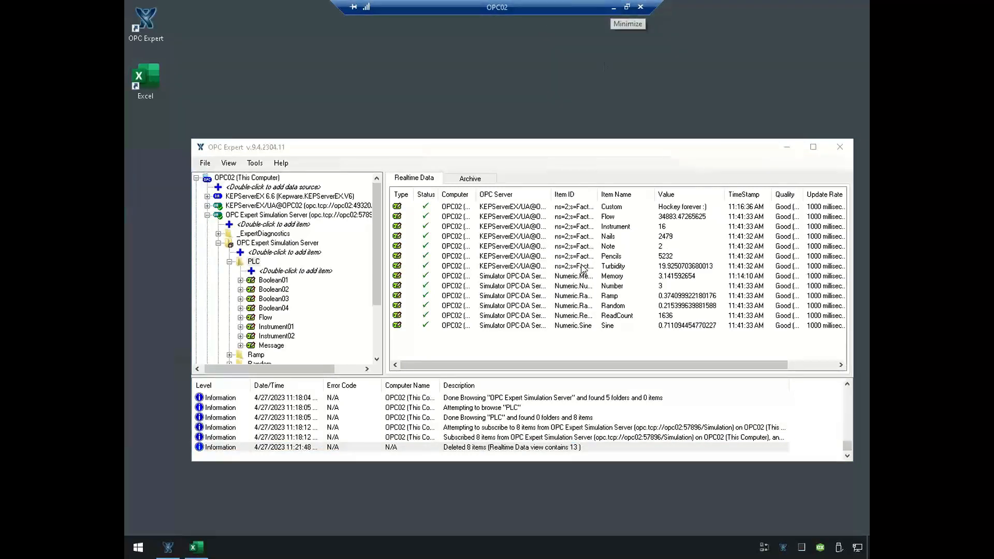
left_click(613, 8)
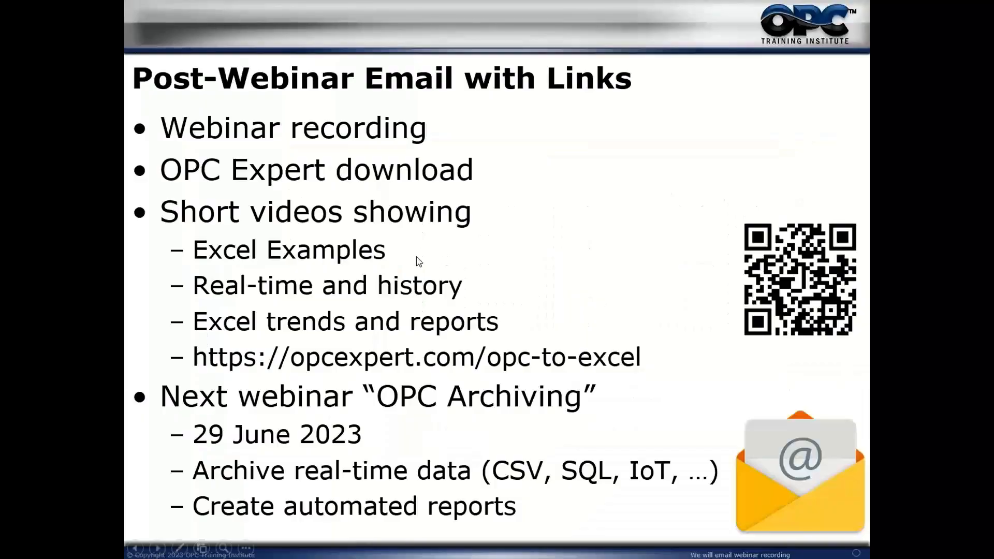
key("Left")
key("Left")
key("Left")
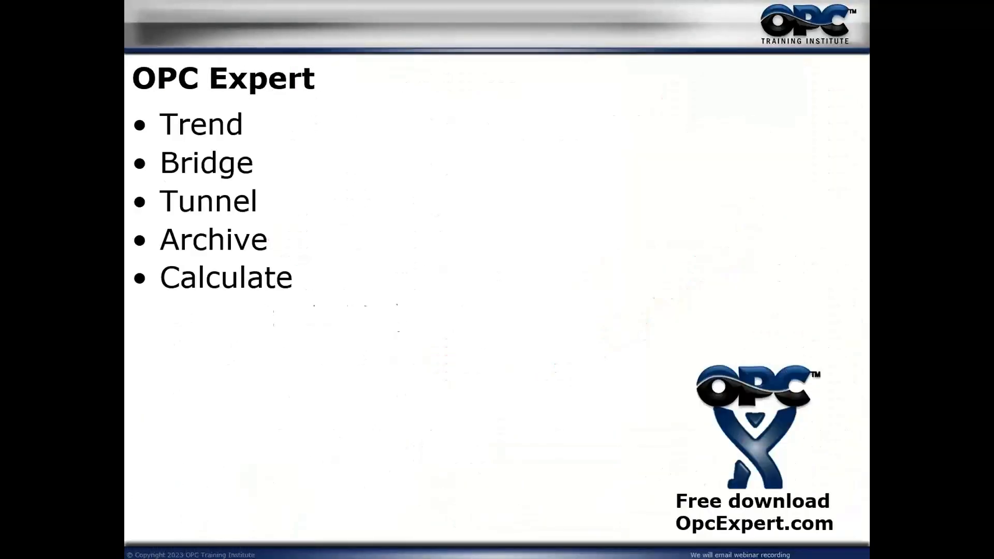
key("Left")
key("Left")
key("Left")
key("Left")
key("Left")
key("Left")
key("Left")
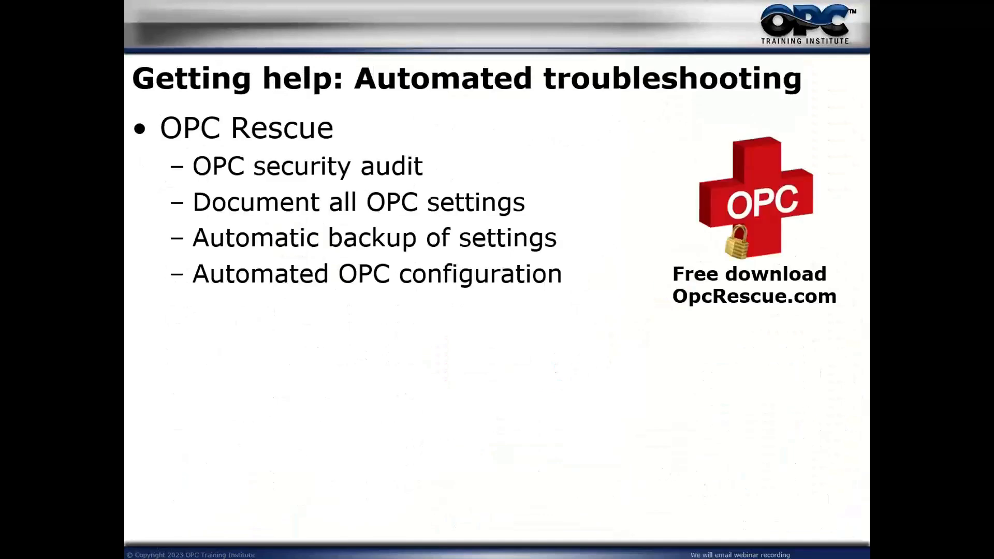
key("Left")
key("Left")
key("Left")
key("Left")
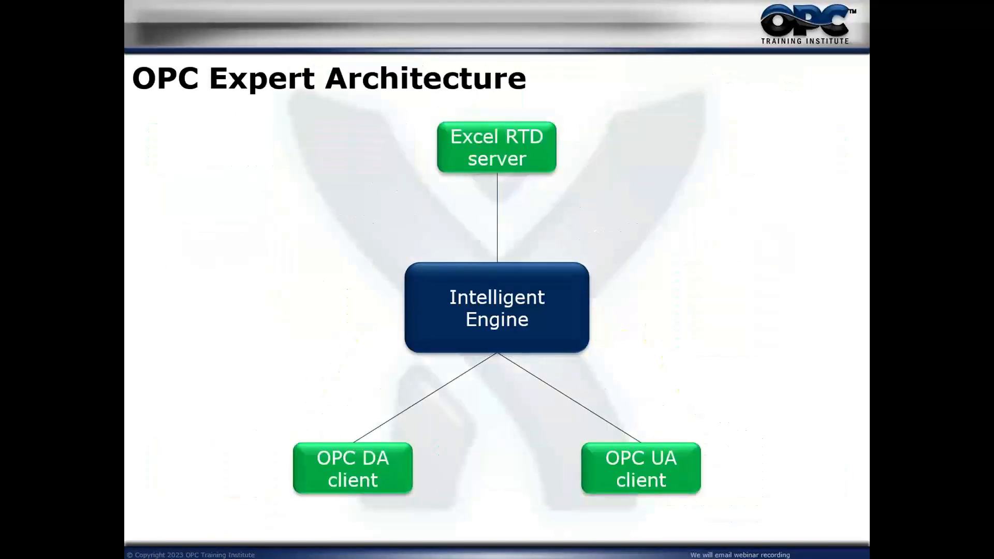
key("Left")
key("Left")
key("Left")
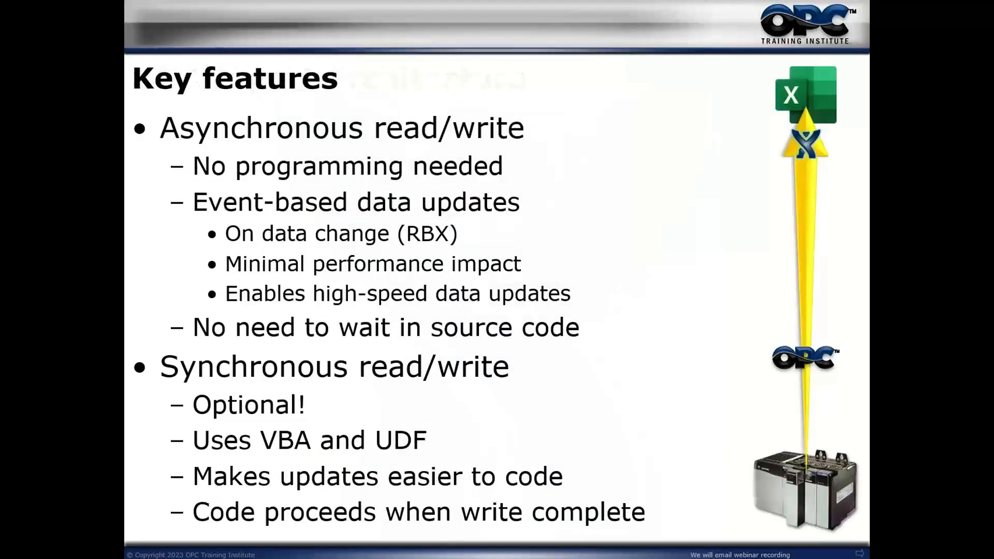
key("Left")
key("Left")
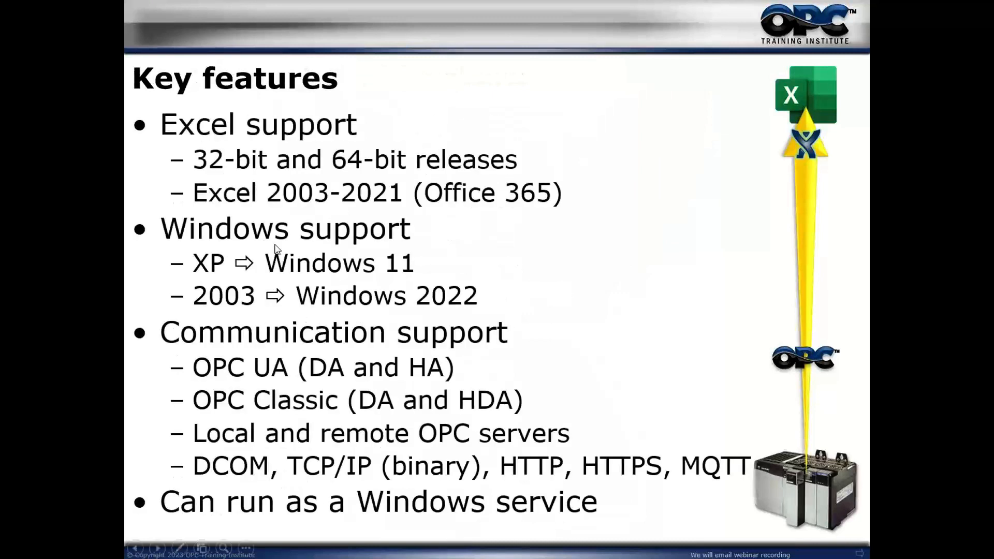